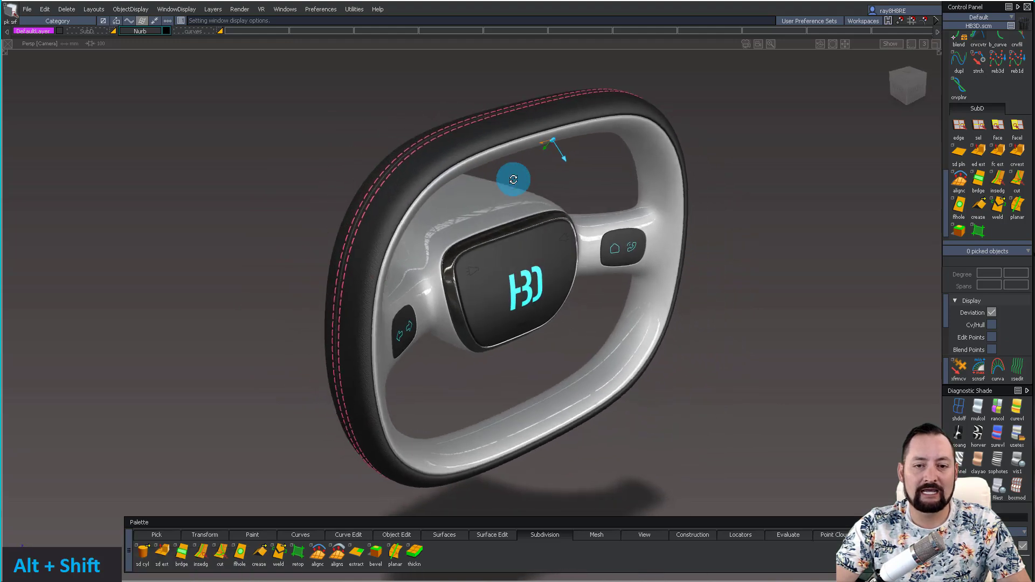
Step: Examine the finished shaded steering wheel from the front and from angled side views
left_click_drag(534, 185, 395, 130, "alt+shift")
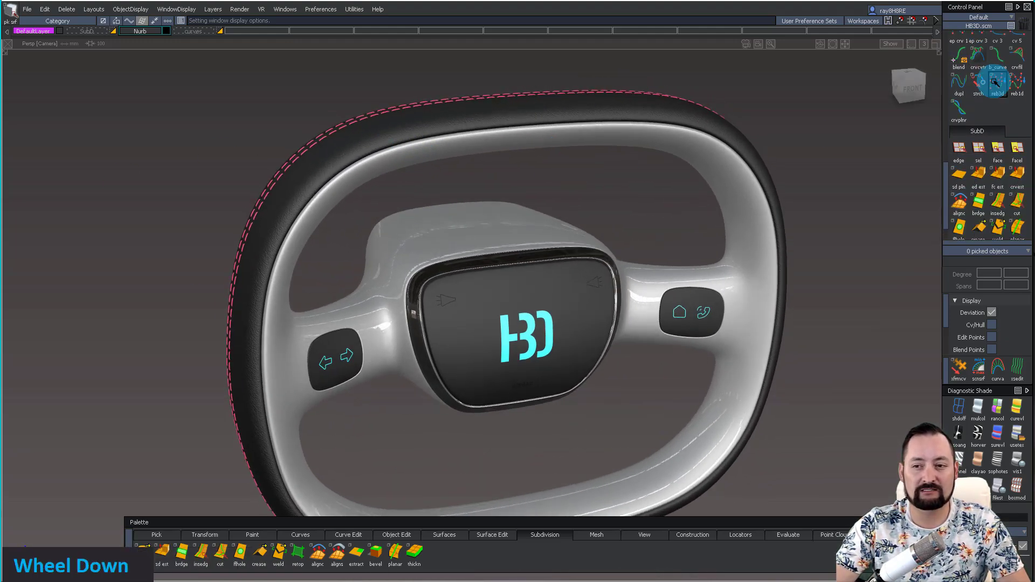
left_click_drag(515, 299, 58, 524, "alt+shift")
left_click_drag(385, 281, 496, 137, "alt+shift")
middle_click_drag(495, 136, 513, 133, "alt+shift")
left_click_drag(463, 138, 559, 143, "alt+shift")
middle_click_drag(560, 150, 582, 119, "alt+shift")
right_click_drag(583, 118, 566, 124, "alt+shift")
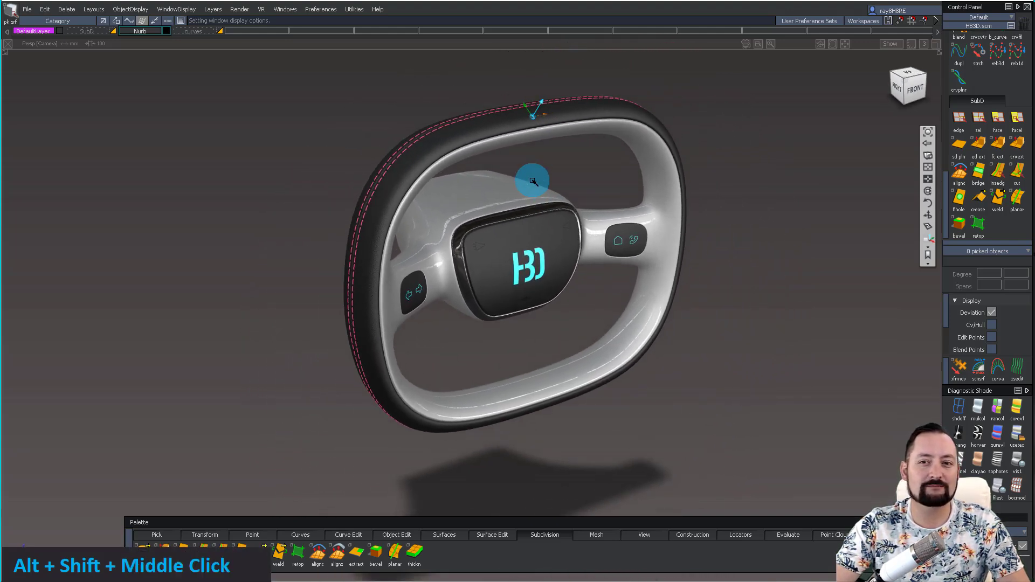
middle_click_drag(533, 181, 406, 220, "alt+shift")
left_click_drag(407, 219, 484, 225, "alt+shift")
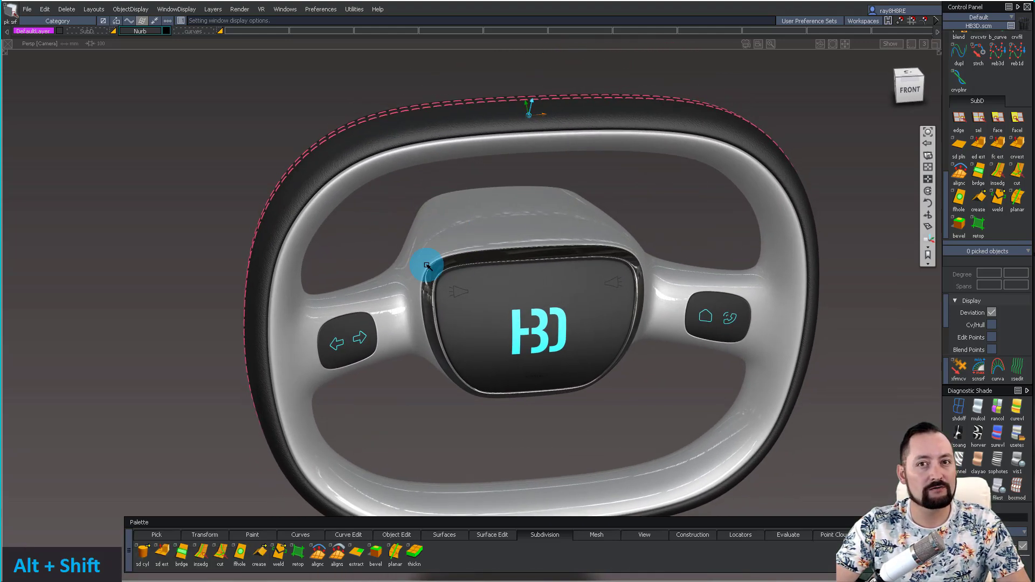
left_click_drag(365, 265, 447, 255, "alt+shift")
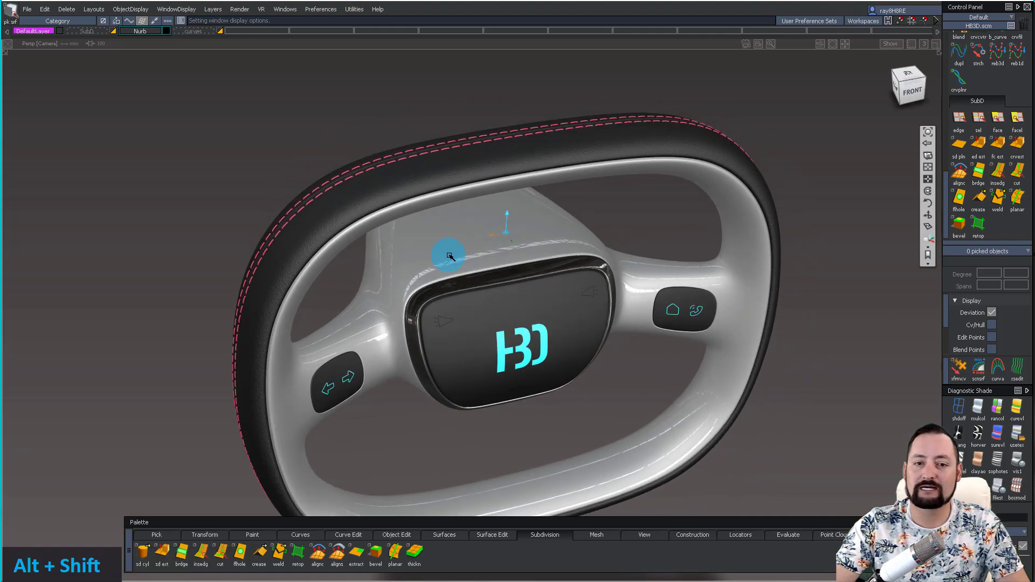
left_click_drag(580, 190, 468, 241, "alt+shift")
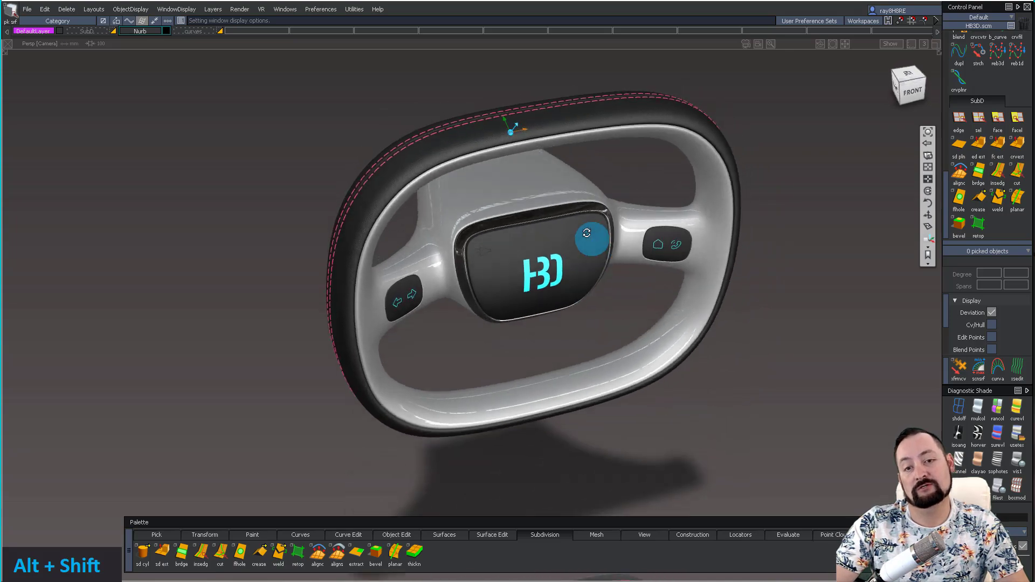
right_click_drag(488, 252, 532, 211, "alt+shift")
left_click_drag(531, 210, 590, 132, "alt+shift")
right_click_drag(591, 132, 539, 162, "alt+shift")
left_click_drag(539, 162, 451, 231, "alt+shift")
middle_click_drag(451, 231, 496, 240, "alt+shift")
right_click_drag(496, 240, 534, 246, "alt+shift")
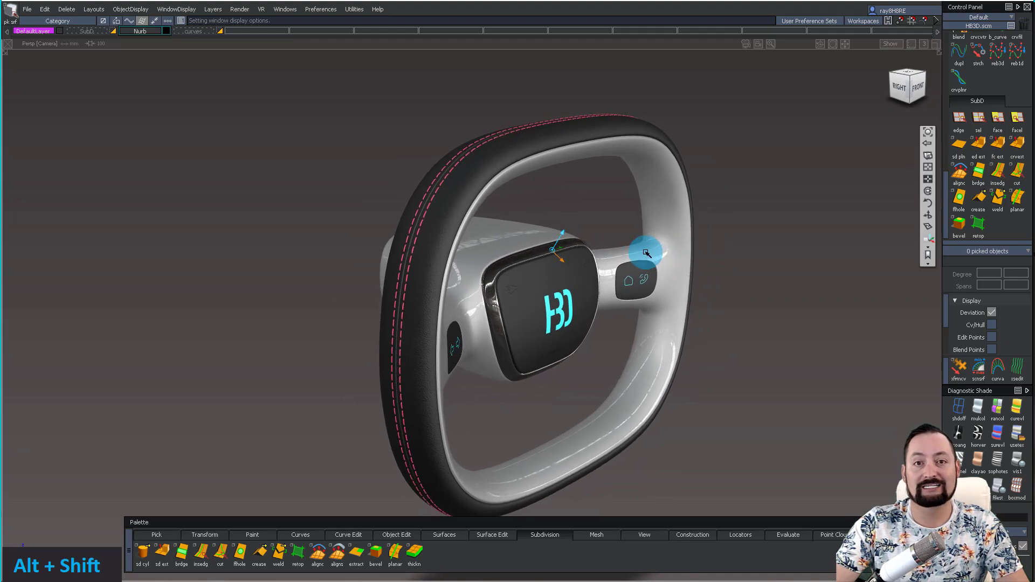
left_click_drag(641, 255, 364, 276, "alt+shift")
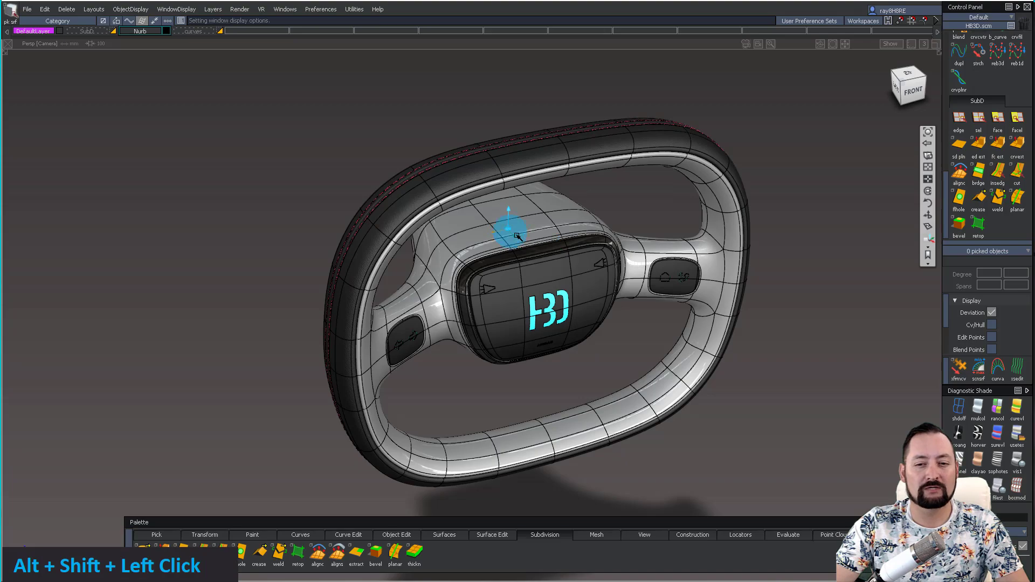
Step: Hide the Nurb layer and display the remaining SubD wheel body in box mode
right_click_drag(508, 229, 557, 242, "alt+shift")
left_click_drag(557, 243, 543, 188, "alt+shift")
right_click_drag(543, 187, 522, 200, "alt+shift")
left_click_drag(374, 223, 574, 241, "alt+shift")
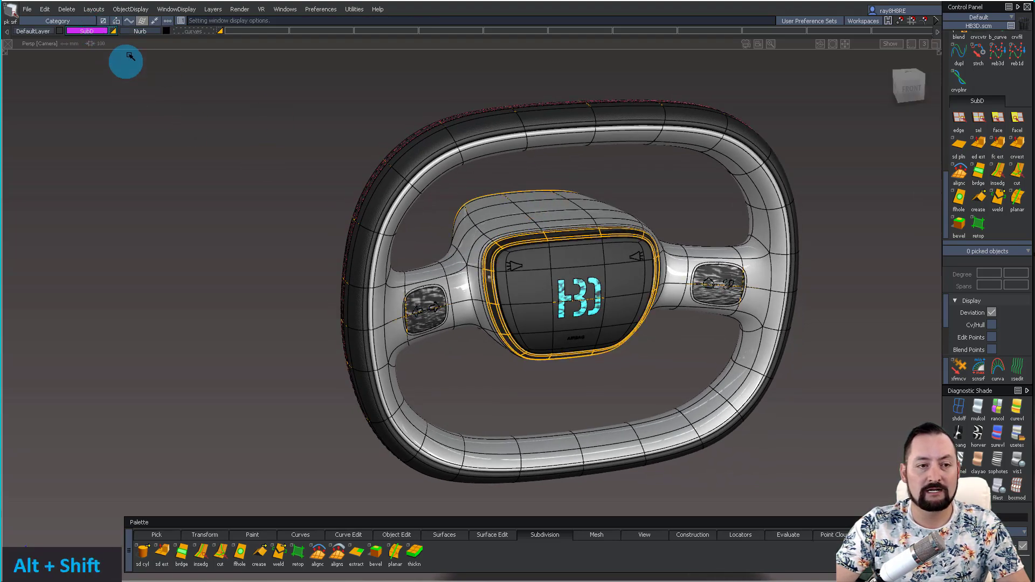
left_click(169, 32)
middle_click_drag(550, 258, 524, 236, "alt+shift")
left_click(1016, 491)
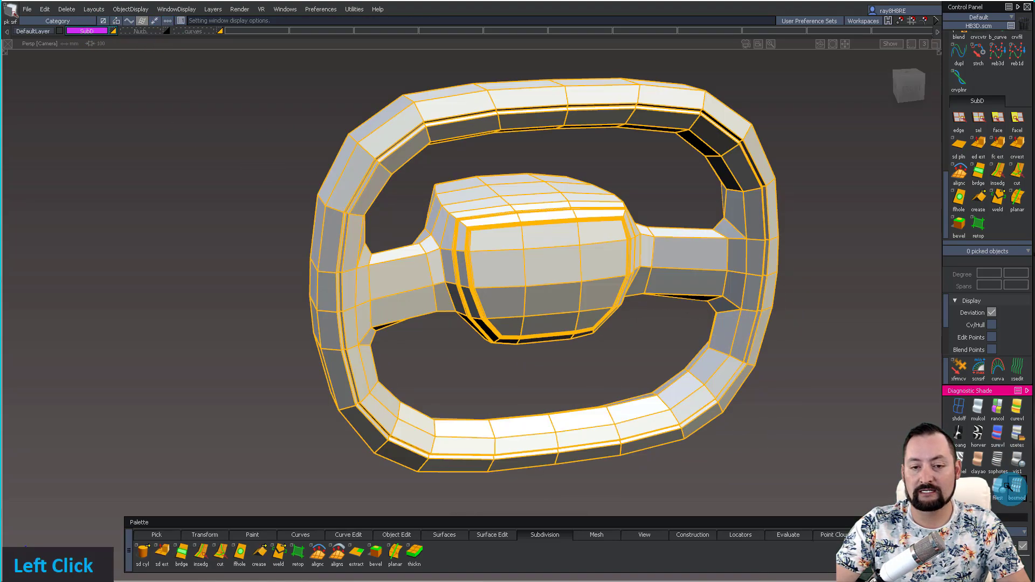
Step: Examine the wheel's faceted SubD control cage from several sides in box mode
left_click_drag(561, 239, 407, 256, "alt+shift")
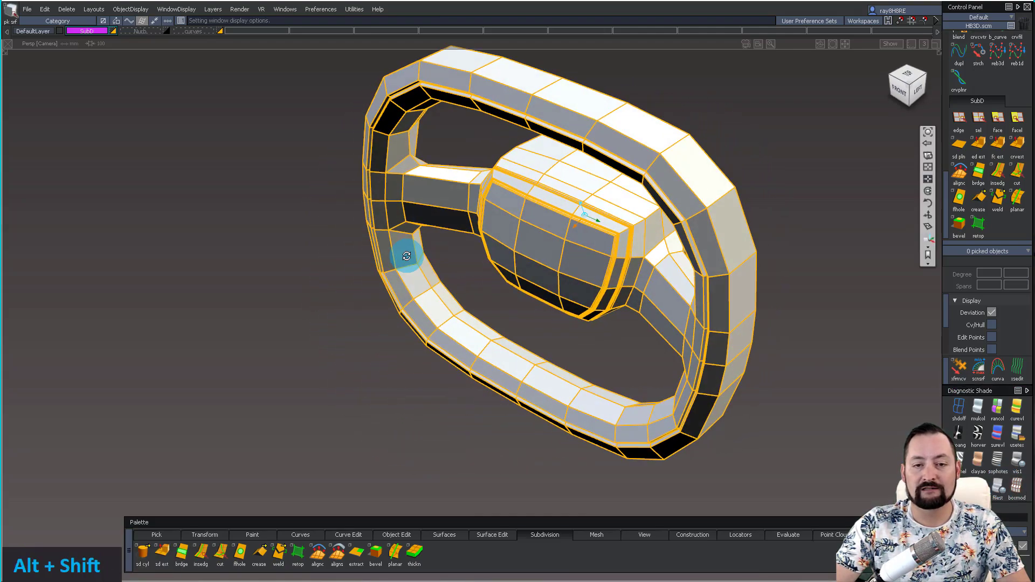
right_click_drag(513, 136, 538, 157, "alt+shift")
left_click_drag(538, 157, 700, 128, "alt+shift")
left_click_drag(804, 120, 548, 139, "alt+shift")
right_click_drag(548, 139, 590, 139, "alt+shift")
left_click_drag(590, 138, 587, 192, "alt+shift")
middle_click_drag(587, 192, 598, 232, "alt+shift")
mouse_move(599, 231)
left_mouse_down("alt+shift")
mouse_move(673, 240)
mouse_move(594, 249)
left_mouse_up("alt+shift")
Step: Return the SubD wheel to smooth display and examine how the spokes blend into the hub and rim
key("3")
middle_click_drag(702, 296, 735, 291, "alt+shift")
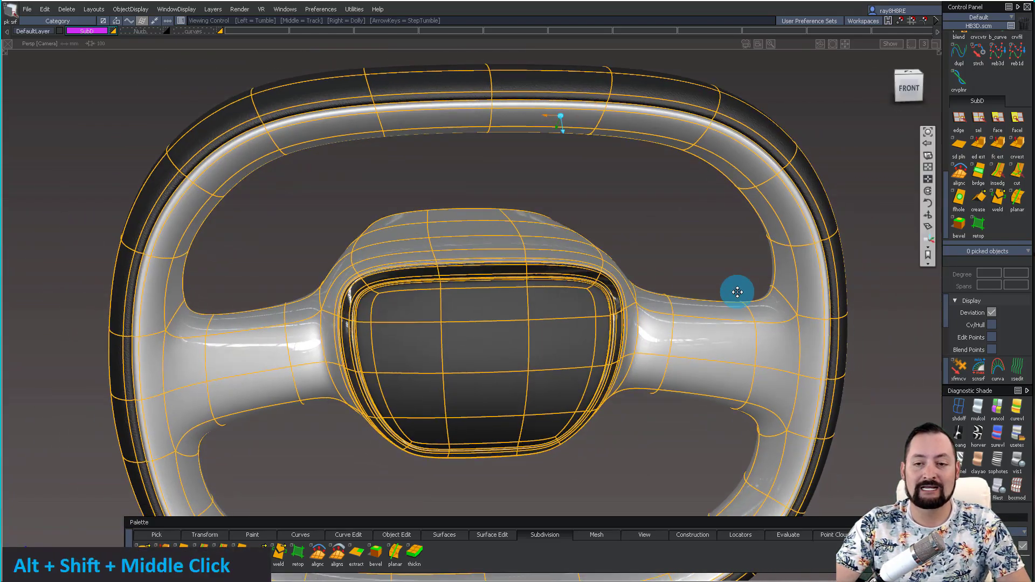
left_click_drag(735, 291, 721, 301, "alt+shift")
right_click_drag(721, 301, 770, 314, "alt+shift")
left_click_drag(770, 315, 597, 314, "alt+shift")
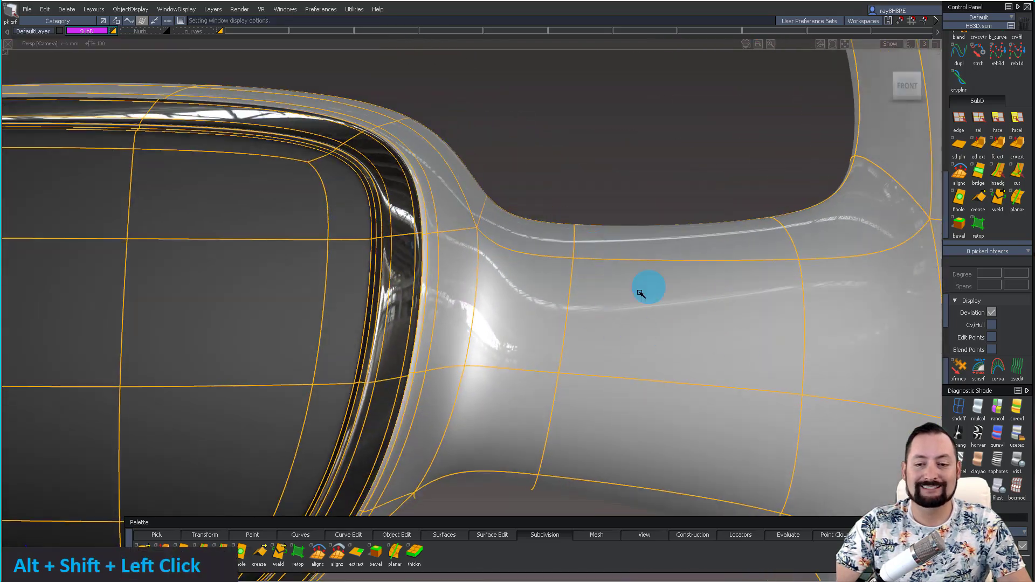
left_click_drag(721, 260, 830, 264, "alt+shift")
right_click_drag(830, 264, 788, 270, "alt+shift")
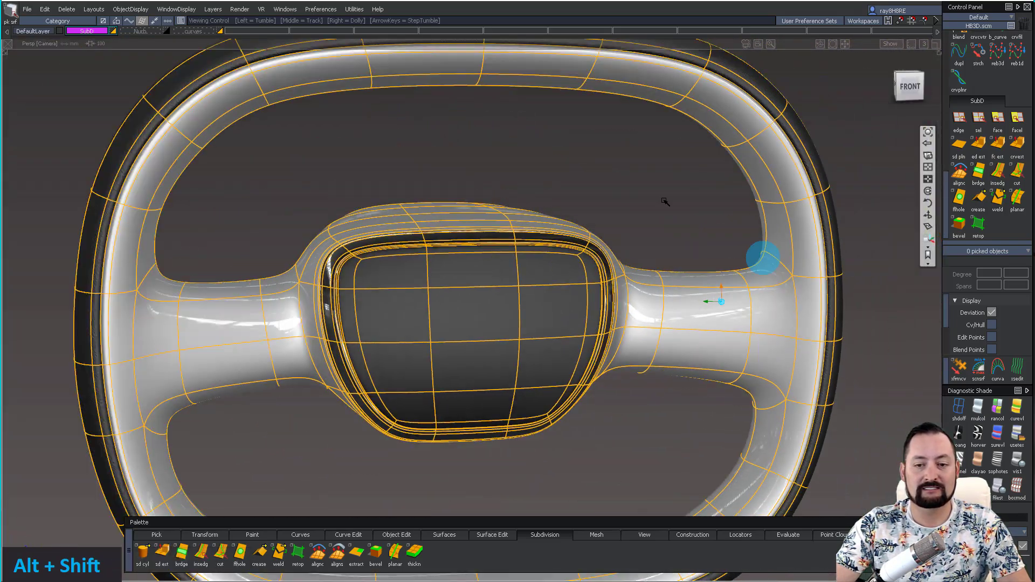
left_click_drag(788, 270, 372, 158, "alt+shift")
left_click_drag(618, 229, 488, 235, "alt+shift")
right_click_drag(487, 236, 594, 238, "alt+shift")
left_click_drag(594, 238, 617, 256, "alt+shift")
right_click_drag(617, 256, 539, 272, "alt+shift")
left_click_drag(539, 272, 345, 237, "alt+shift")
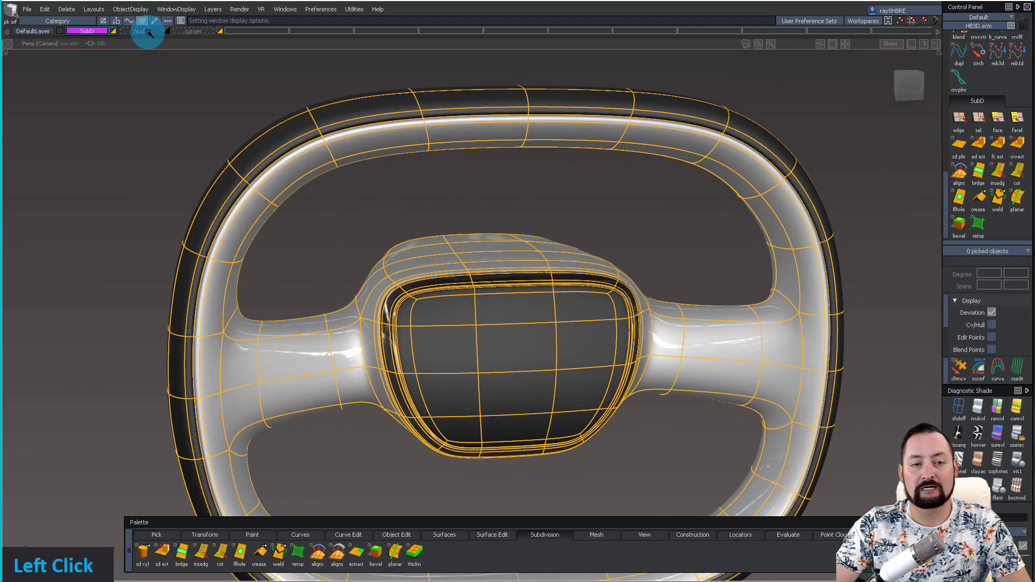
Step: Show the Nurb layer and examine the arrow button pad set into the spoke
left_click(148, 32)
middle_click_drag(342, 331, 361, 322, "alt+shift")
right_click_drag(322, 284, 406, 306, "alt+shift")
left_click_drag(406, 305, 565, 180, "alt+shift")
middle_click_drag(565, 180, 441, 241, "alt+shift")
right_click_drag(442, 242, 462, 254, "alt+shift")
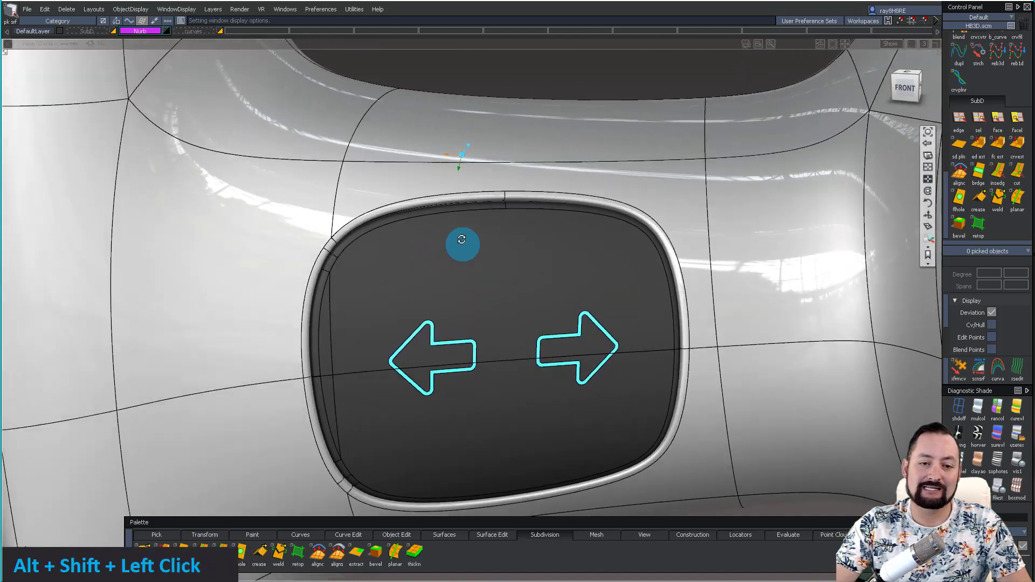
left_click_drag(463, 254, 306, 231, "alt+shift")
right_click_drag(465, 474, 645, 296, "alt+shift")
middle_click_drag(645, 296, 587, 245, "alt+shift")
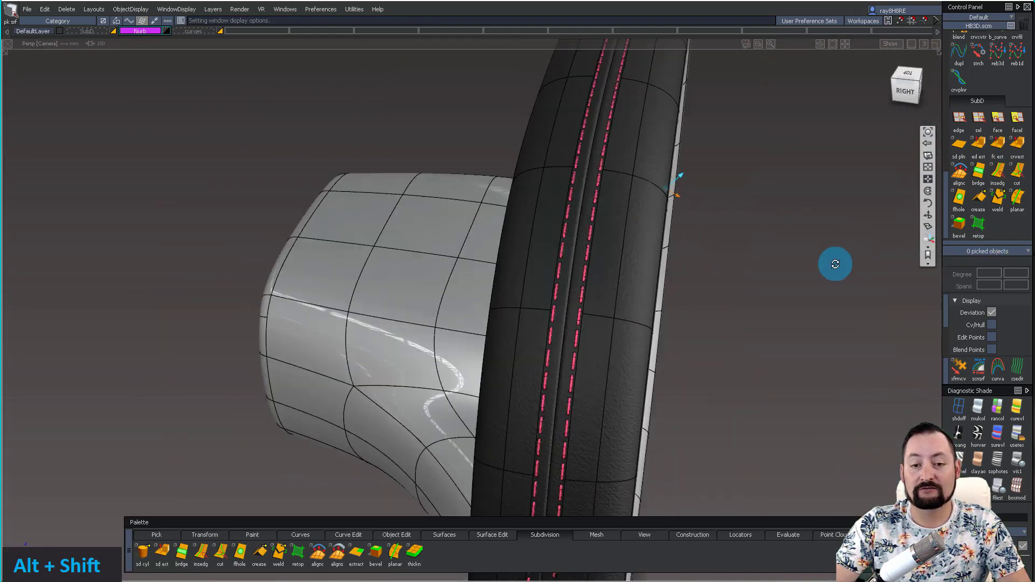
Step: Examine the double stitching on the leather rim and the housing behind the hub
left_click_drag(595, 227, 552, 219, "alt+shift")
right_click_drag(553, 219, 525, 220, "alt+shift")
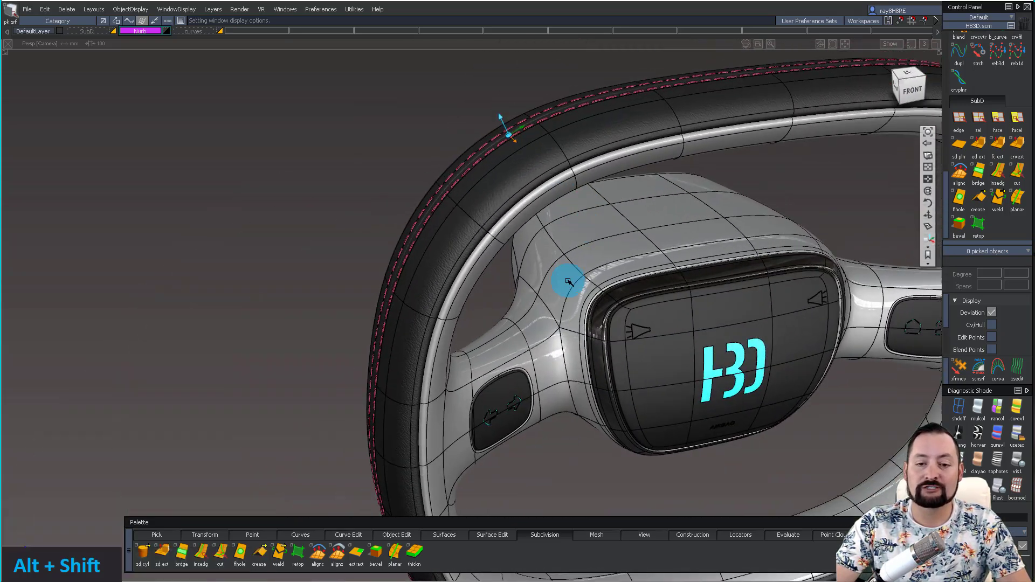
right_click_drag(569, 281, 598, 296, "alt+shift")
left_click_drag(599, 296, 590, 234, "alt+shift")
middle_click_drag(589, 233, 534, 235, "alt+shift")
right_click_drag(534, 236, 604, 246, "alt+shift")
middle_click_drag(604, 246, 518, 212, "alt+shift")
left_click_drag(518, 212, 442, 252, "alt+shift")
middle_click_drag(442, 252, 552, 233, "alt+shift")
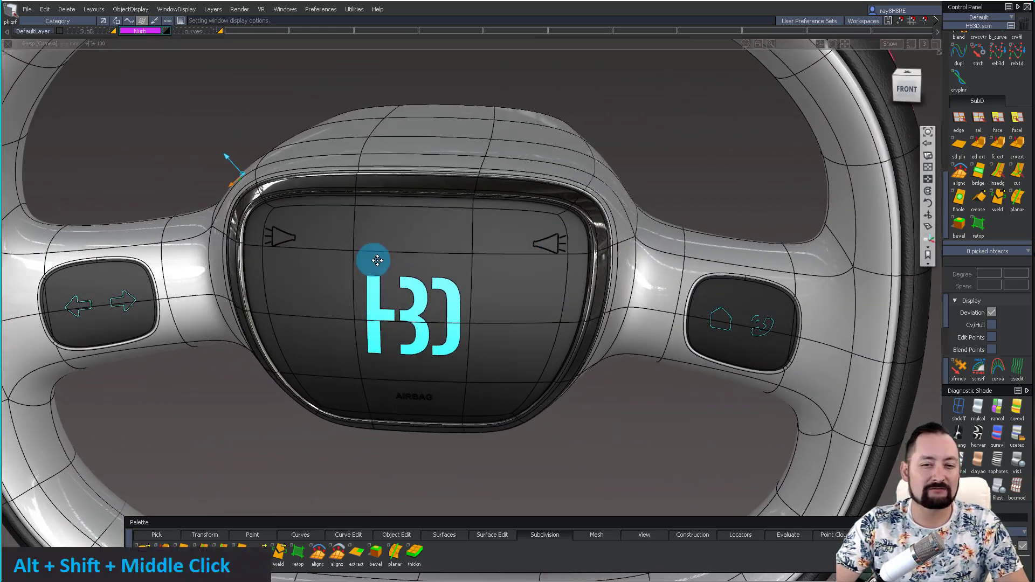
Step: Examine the airbag cover with its horn symbols and trim, and the spoke's arrow button pad up close
middle_click_drag(374, 260, 491, 240, "alt+shift")
right_click_drag(490, 241, 467, 256, "alt+shift")
left_click_drag(467, 256, 493, 238, "alt+shift")
right_click_drag(492, 238, 475, 261, "alt+shift")
left_click_drag(474, 261, 483, 289, "alt+shift")
middle_click_drag(483, 289, 407, 254, "alt+shift")
left_click_drag(406, 254, 483, 195, "alt+shift")
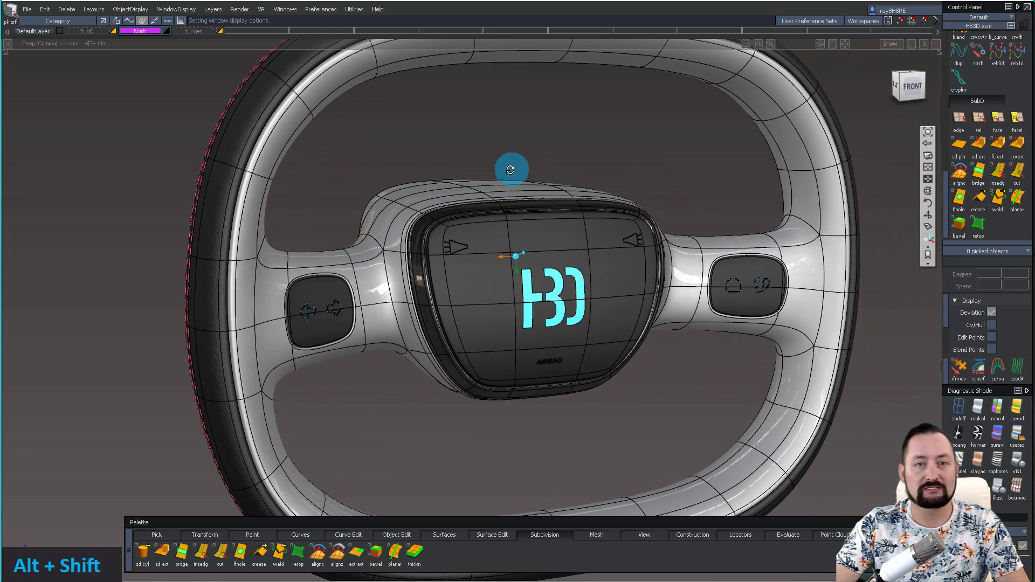
left_click_drag(455, 249, 426, 235, "alt+shift")
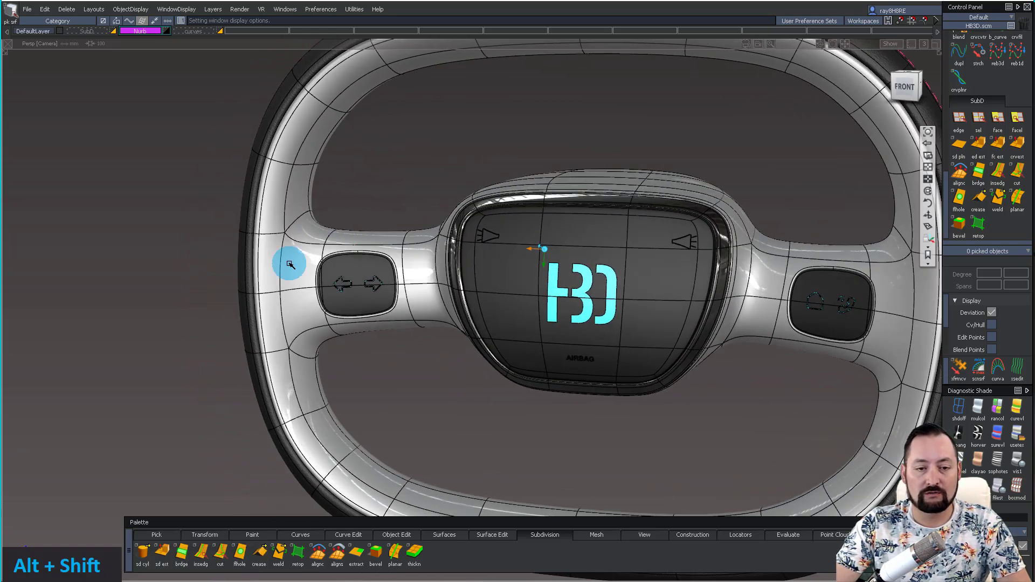
left_click(348, 246, "alt+shift")
right_click_drag(348, 246, 386, 267, "alt+shift")
left_click_drag(385, 267, 262, 135, "alt+shift")
left_click_drag(433, 343, 370, 209, "alt+shift")
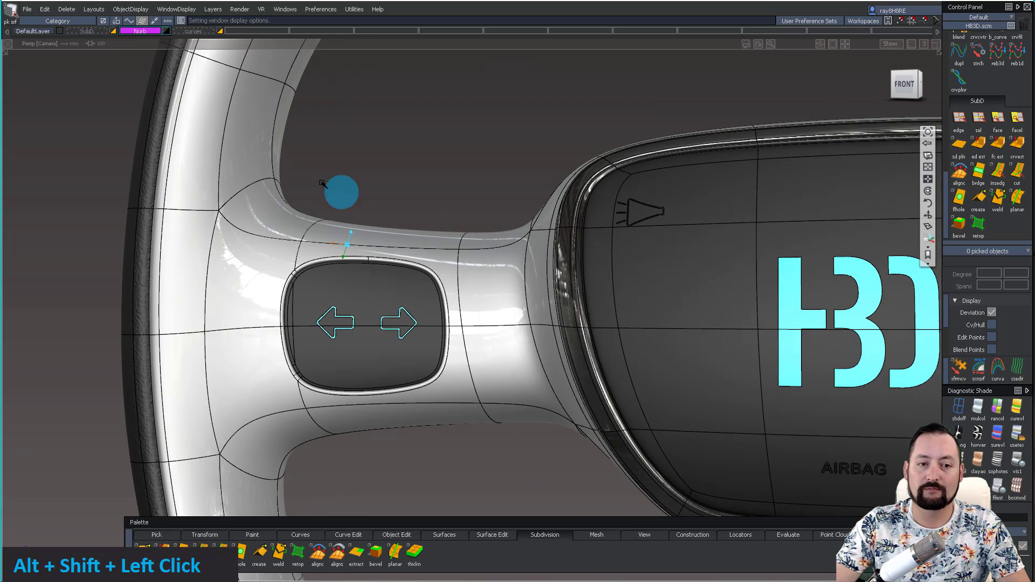
right_click_drag(548, 261, 513, 274, "alt+shift")
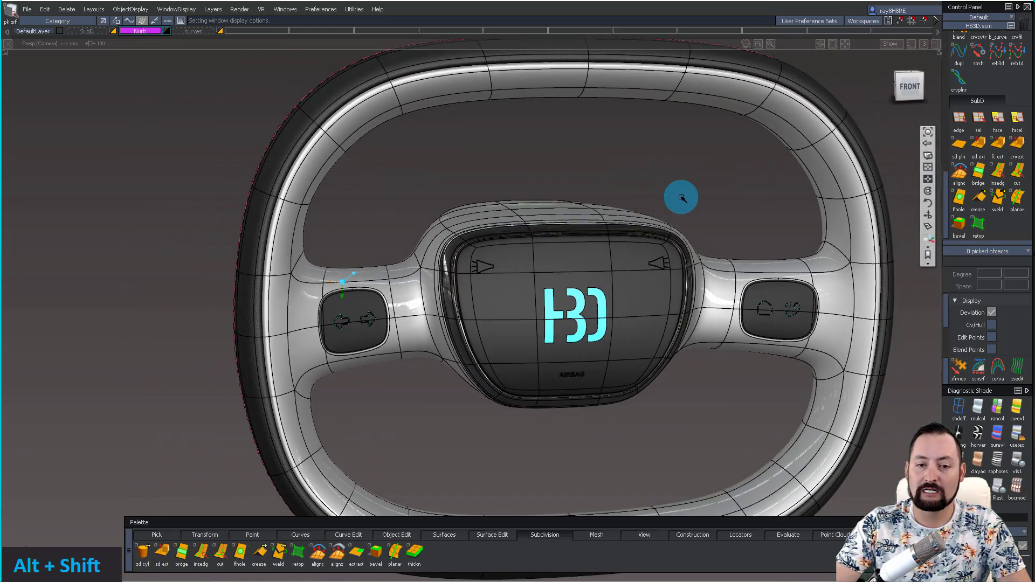
Step: Inspect the cyan logo on the hub cover and the surrounding surface details up close
left_click(585, 238, "alt+shift")
left_click_drag(585, 237, 620, 270, "alt+shift")
right_click_drag(620, 269, 515, 368, "alt+shift")
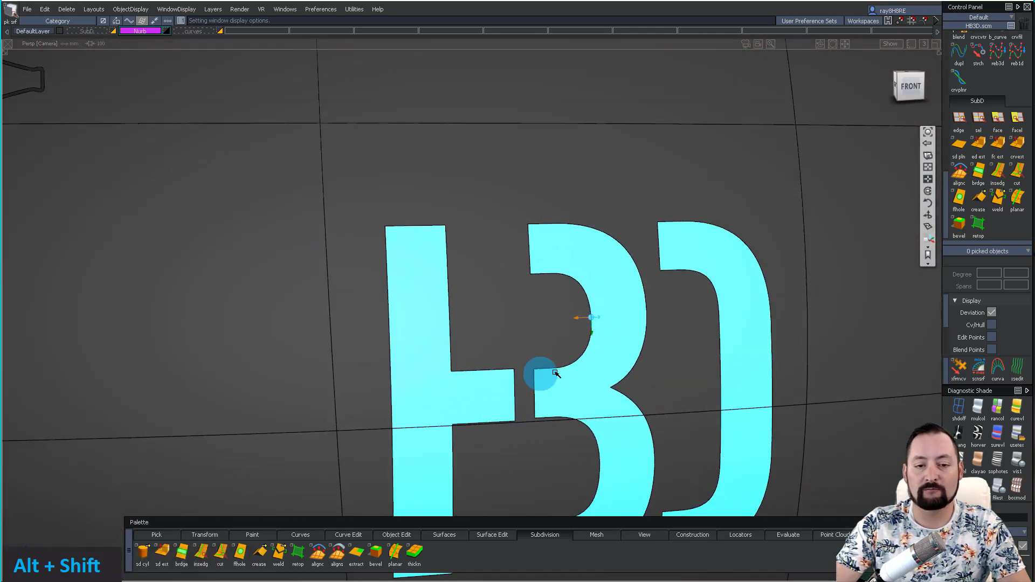
right_click_drag(670, 279, 700, 300, "alt+shift")
left_click_drag(578, 375, 623, 383, "alt+shift")
middle_click_drag(302, 280, 196, 294, "alt+shift")
left_click_drag(544, 302, 467, 196, "alt+shift")
left_click_drag(652, 346, 701, 372, "alt+shift")
right_click_drag(701, 372, 612, 356, "alt+shift")
middle_click_drag(473, 287, 539, 276, "alt+shift")
left_click_drag(539, 276, 636, 317, "alt+shift")
right_click_drag(723, 330, 655, 323, "alt+shift")
right_click_drag(626, 309, 635, 330, "ctrl+shift")
middle_click_drag(614, 343, 605, 288, "alt+shift")
left_click_drag(605, 287, 539, 300, "alt+shift")
right_click_drag(539, 300, 577, 326, "alt+shift")
left_click_drag(577, 326, 219, 378, "alt+shift")
right_click_drag(219, 378, 426, 347, "alt+shift")
left_click_drag(425, 346, 472, 275, "alt+shift")
right_click_drag(471, 275, 529, 245, "alt+shift")
left_click_drag(529, 245, 594, 216, "alt+shift")
right_click_drag(594, 215, 549, 185, "ctrl+shift")
left_click_drag(549, 185, 508, 217, "alt+shift")
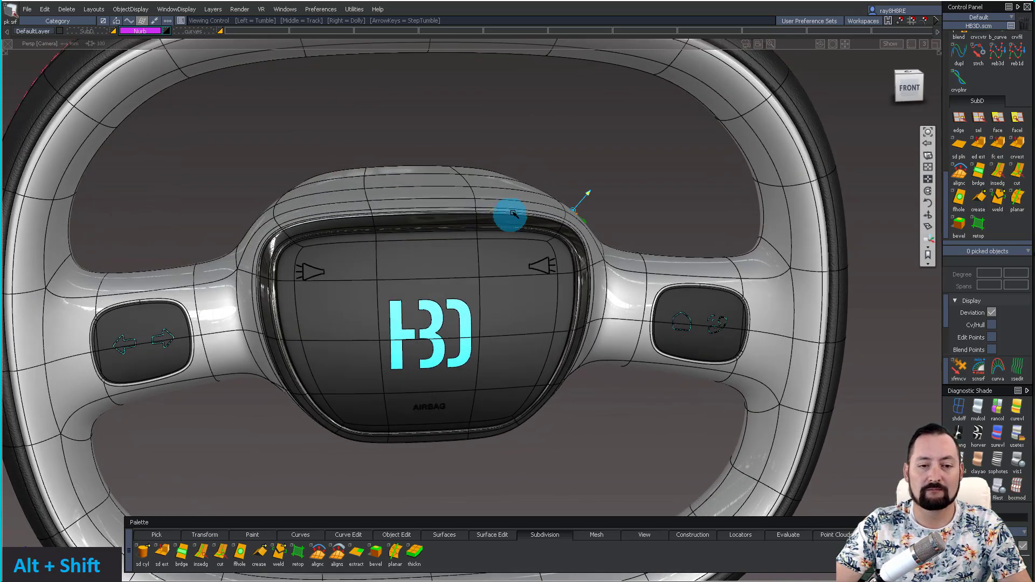
Step: Review the complete wheel with SubD and Nurb parts shown together, from the front and both sides
left_click_drag(533, 163, 596, 143, "alt+shift")
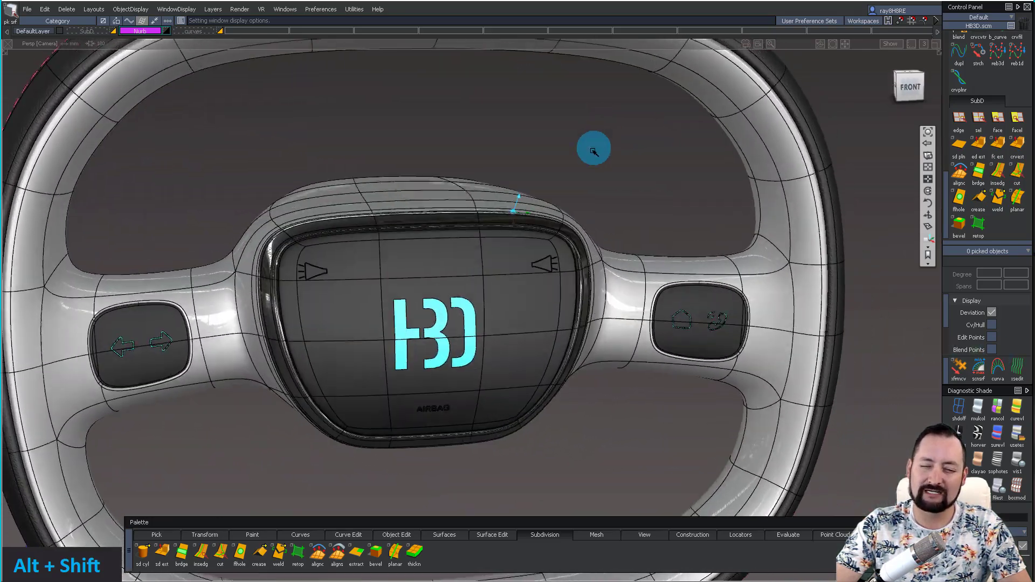
middle_click_drag(596, 143, 614, 186, "alt+shift")
left_click_drag(614, 186, 630, 146, "alt+shift")
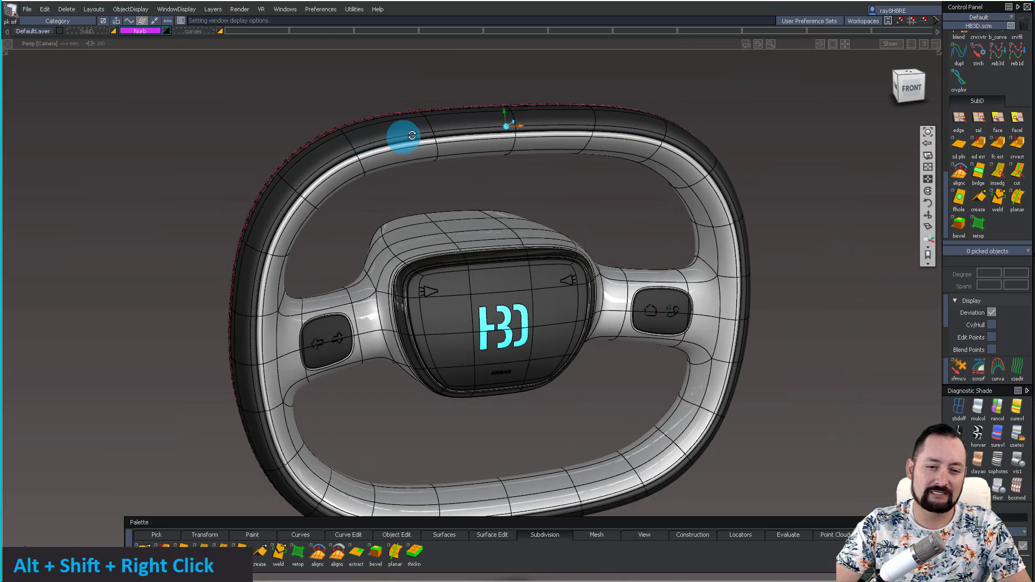
left_click_drag(395, 140, 471, 109, "alt+shift")
left_click_drag(715, 168, 474, 224, "alt+shift")
middle_click_drag(474, 225, 554, 231, "alt+shift")
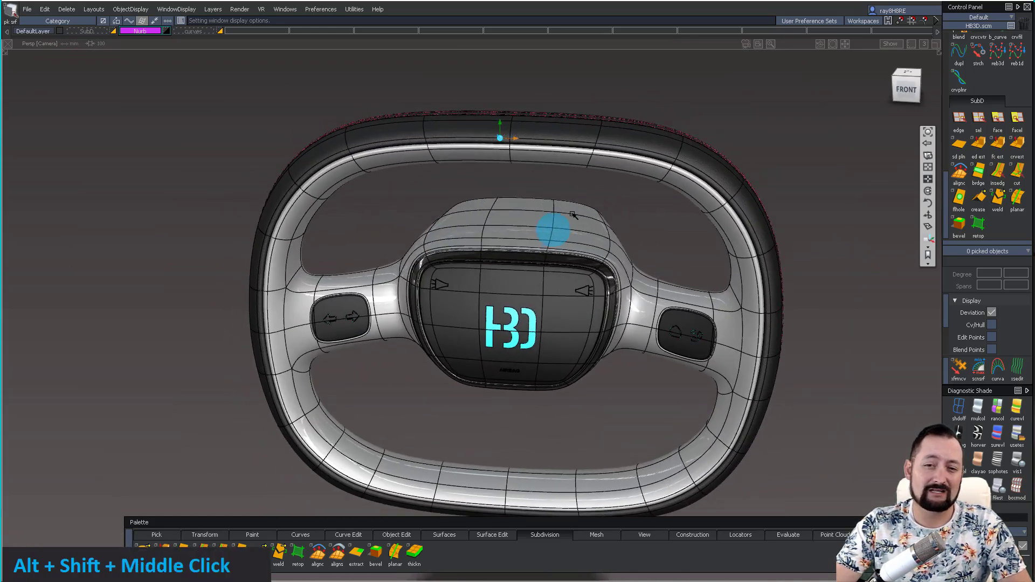
right_click_drag(682, 171, 698, 185, "alt+shift")
left_click_drag(698, 185, 617, 262, "alt+shift")
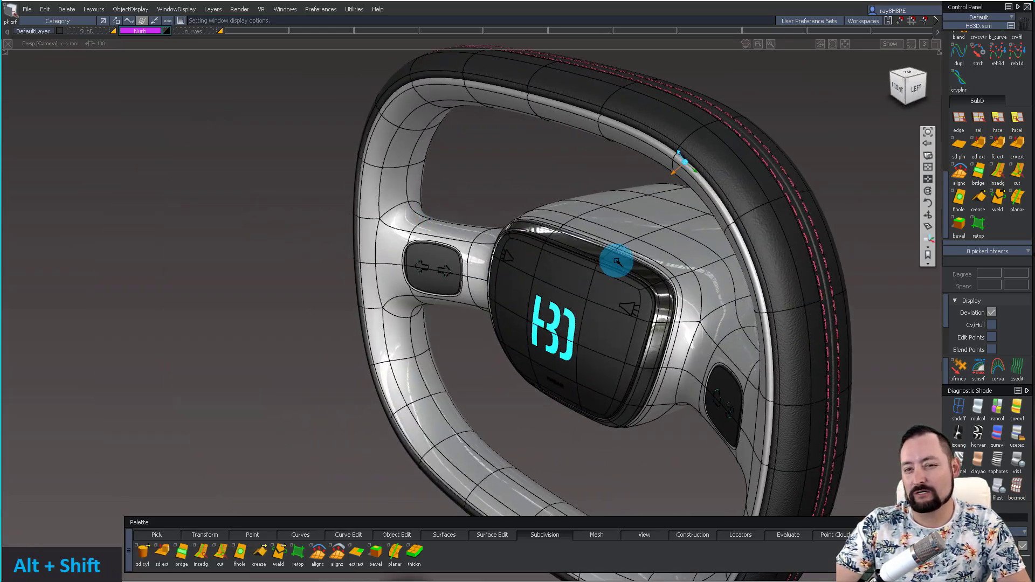
left_click_drag(268, 326, 619, 257, "alt+shift")
middle_click_drag(620, 257, 641, 262, "alt+shift")
left_click_drag(641, 262, 572, 244, "alt+shift")
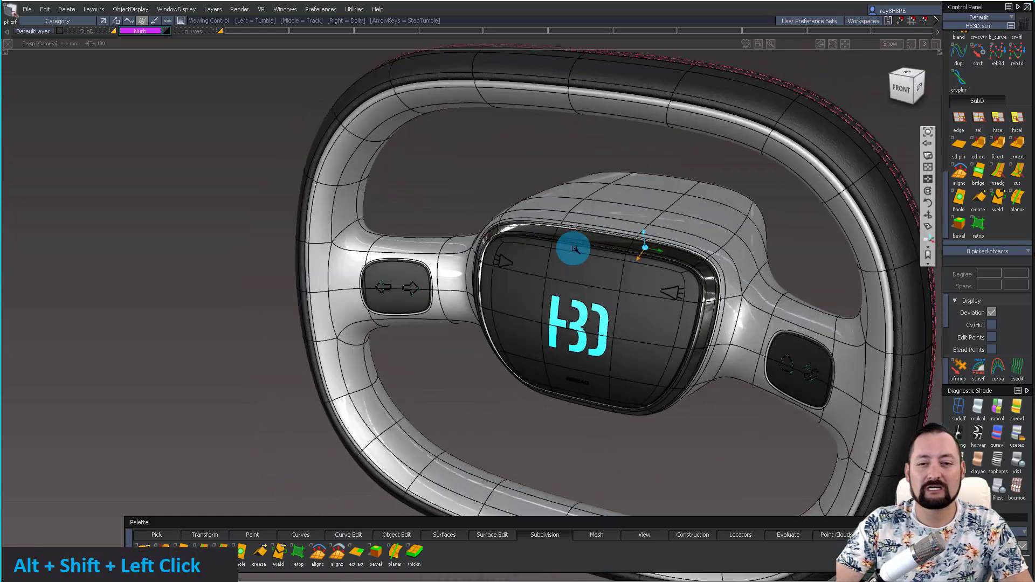
middle_click_drag(571, 245, 398, 237, "alt+shift")
left_click_drag(397, 238, 592, 215, "alt+shift")
right_click_drag(592, 215, 405, 261, "alt+shift")
left_click_drag(523, 246, 406, 252, "alt+shift")
middle_click_drag(418, 250, 451, 253, "alt+shift")
mouse_move(451, 253)
left_mouse_down("alt+shift")
mouse_move(488, 273)
mouse_move(475, 283)
left_mouse_up("alt+shift")
right_click_drag(432, 264, 395, 238, "ctrl+shift")
left_click_drag(396, 238, 406, 301, "alt+shift")
right_click_drag(406, 301, 497, 254, "alt+shift")
left_click_drag(497, 254, 422, 261, "alt+shift")
right_click_drag(423, 261, 493, 238, "ctrl+shift")
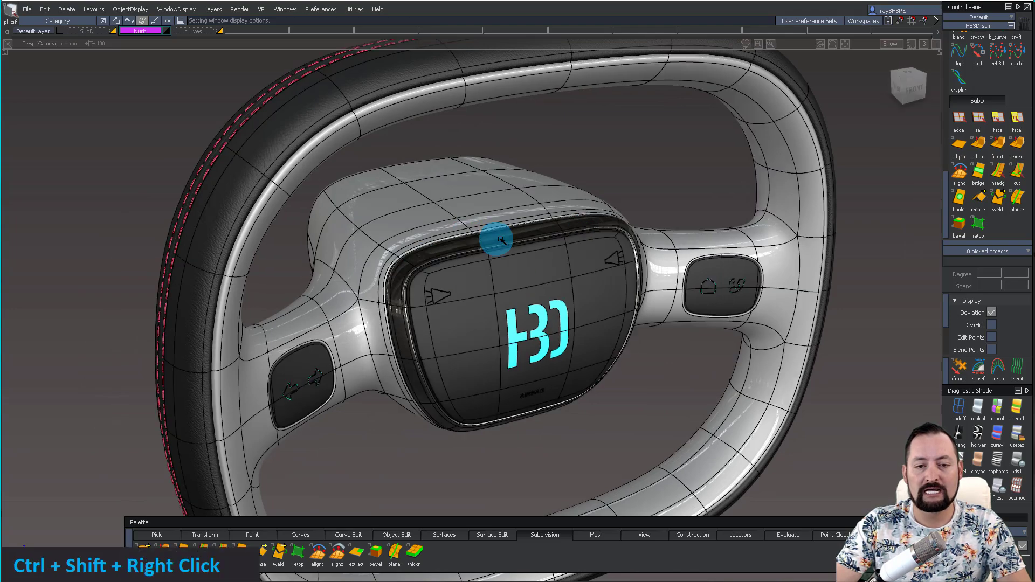
left_click_drag(492, 238, 162, 101, "alt+shift")
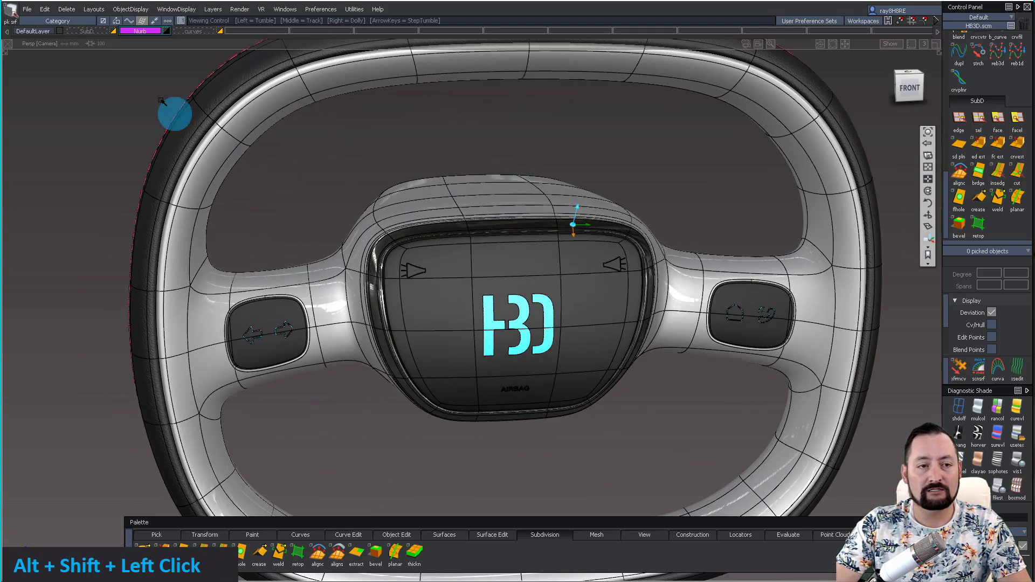
Step: Leave only the SubD layer's geometry visible and display it in box mode
left_click(93, 33)
left_click_drag(232, 42, 626, 222, "alt+shift")
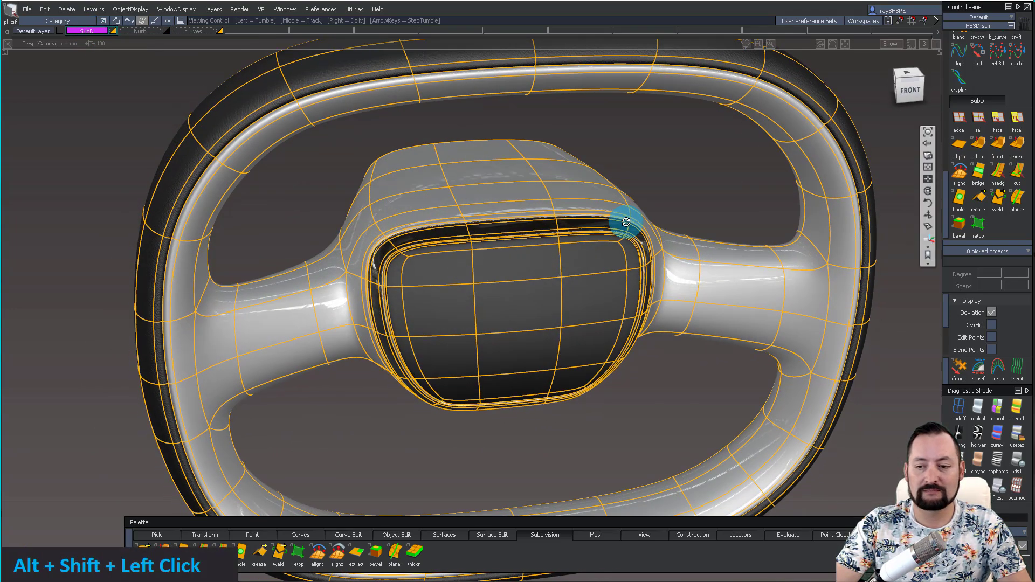
left_click(1016, 485)
Step: Examine the low-polygon cage of the rim, spokes and hub from the front and the side
right_click_drag(534, 222, 508, 226, "alt+shift")
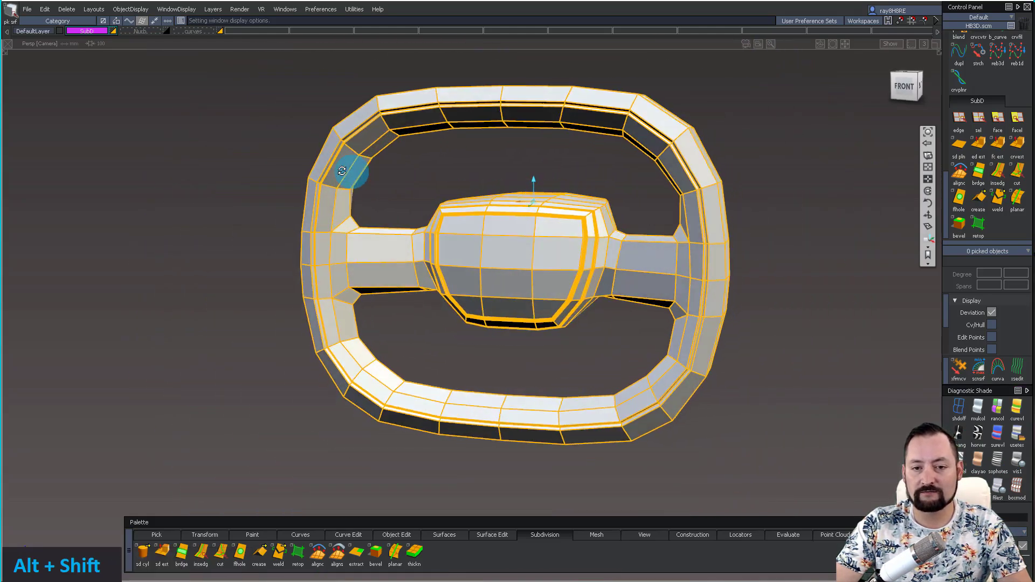
left_click_drag(537, 154, 686, 128, "alt+shift")
middle_click_drag(687, 127, 677, 153, "alt+shift")
left_click_drag(678, 153, 526, 193, "alt+shift")
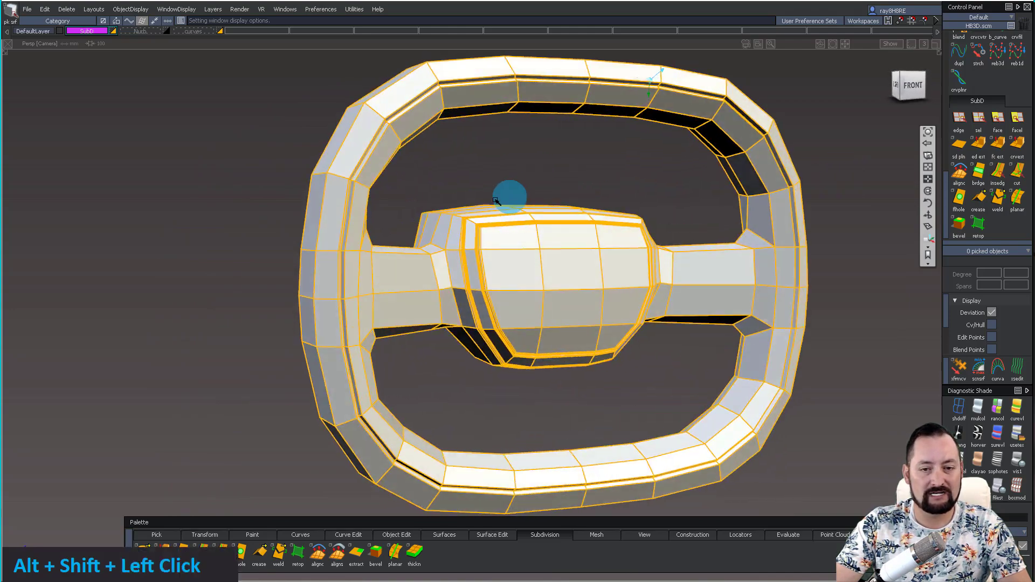
left_click_drag(657, 168, 529, 208, "alt+shift")
right_click_drag(529, 208, 514, 231, "alt+shift")
left_click_drag(514, 231, 522, 169, "alt+shift")
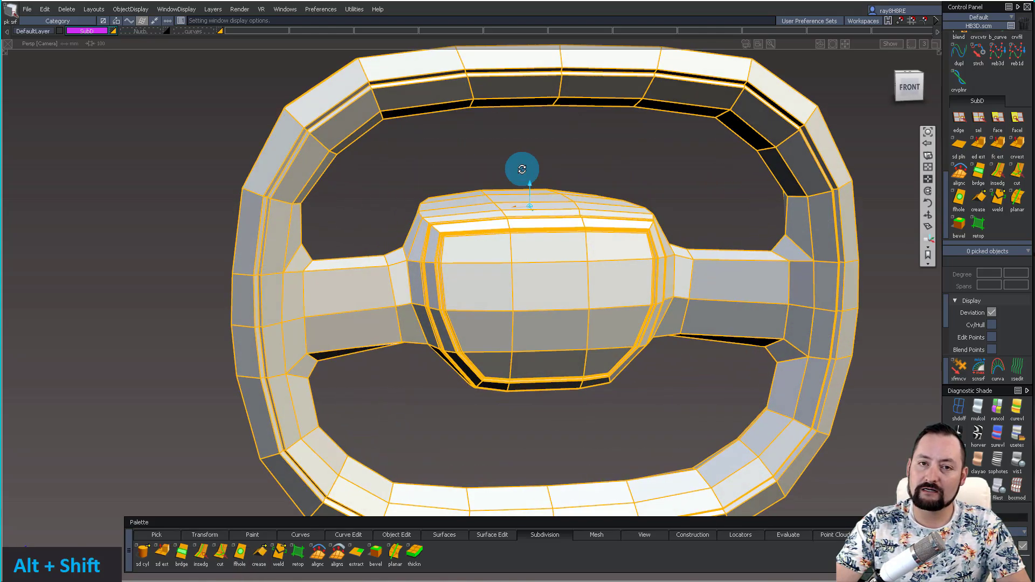
Step: Examine the box-mode hub cage and its spoke connections from raised and front angles
left_click_drag(621, 218, 608, 243, "alt+shift")
right_click_drag(607, 242, 466, 294, "alt+shift")
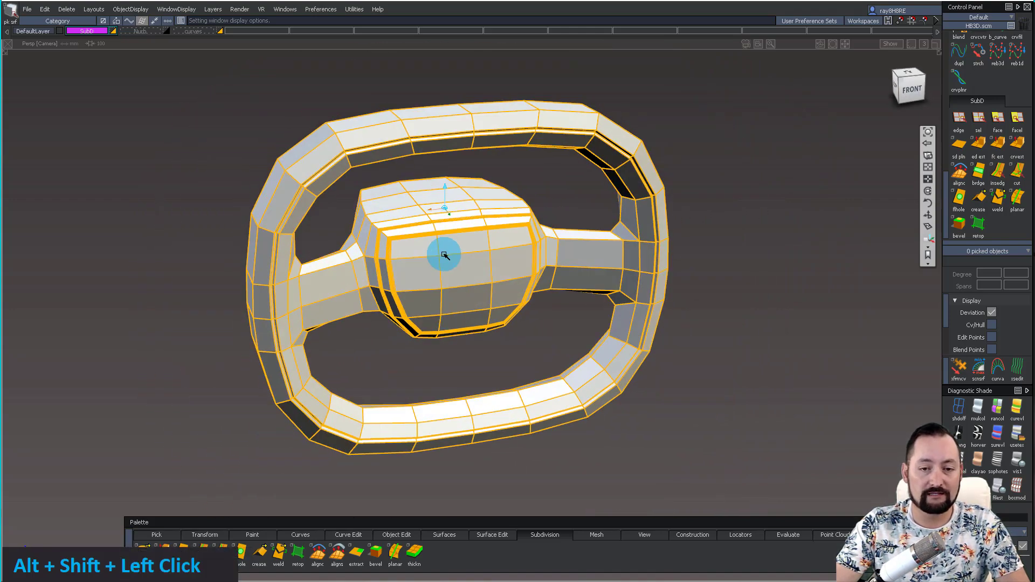
right_click_drag(445, 255, 481, 259, "alt+shift")
left_click_drag(480, 258, 524, 219, "alt+shift")
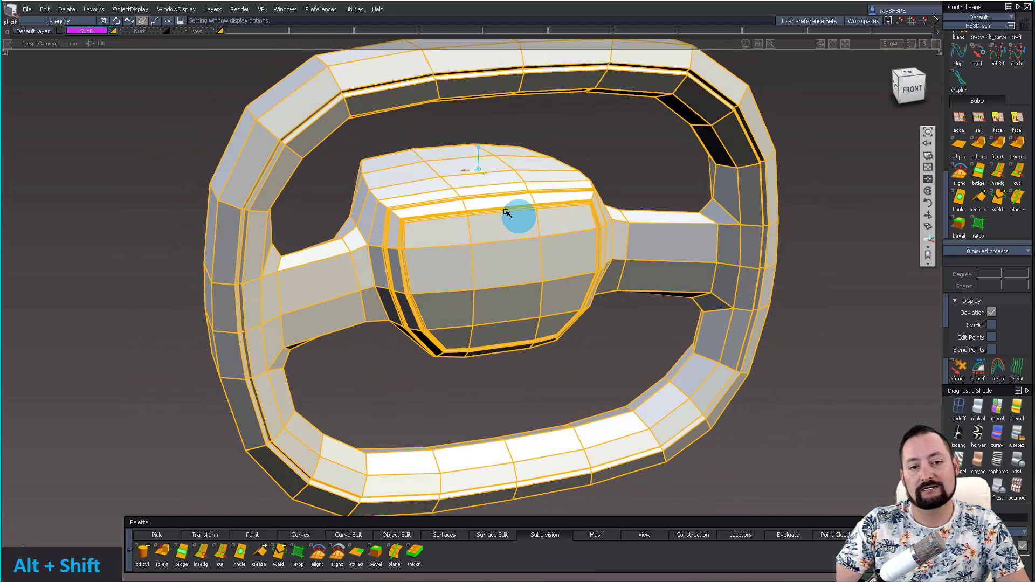
middle_click_drag(423, 191, 508, 203, "alt+shift")
left_click_drag(509, 204, 496, 287, "alt+shift")
middle_click_drag(495, 287, 469, 302, "alt+shift")
left_click_drag(469, 302, 242, 154, "alt+shift")
left_click_drag(464, 204, 322, 128, "alt+shift")
left_click_drag(487, 137, 224, 154, "alt+shift")
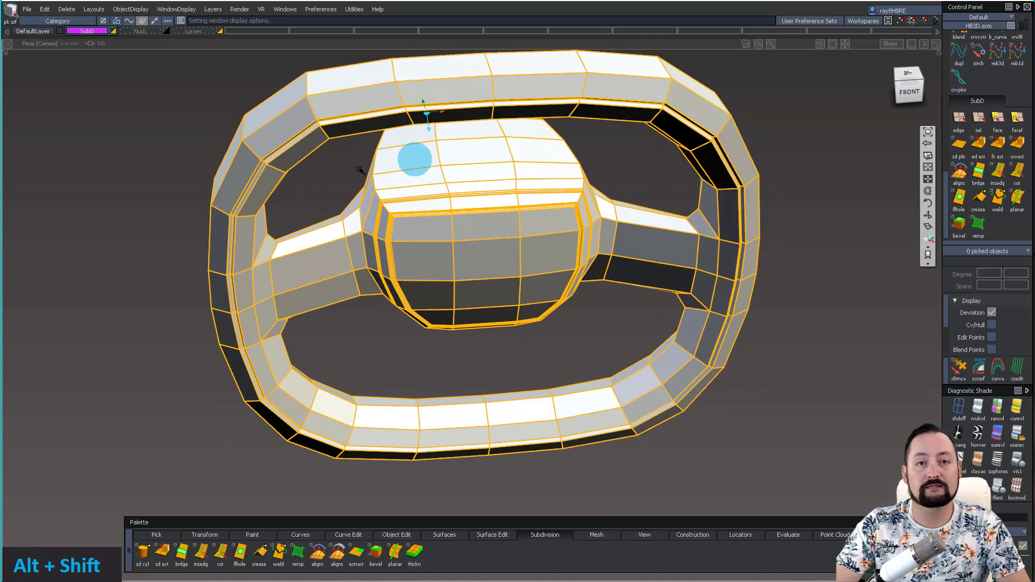
left_click_drag(391, 230, 529, 403, "alt+shift")
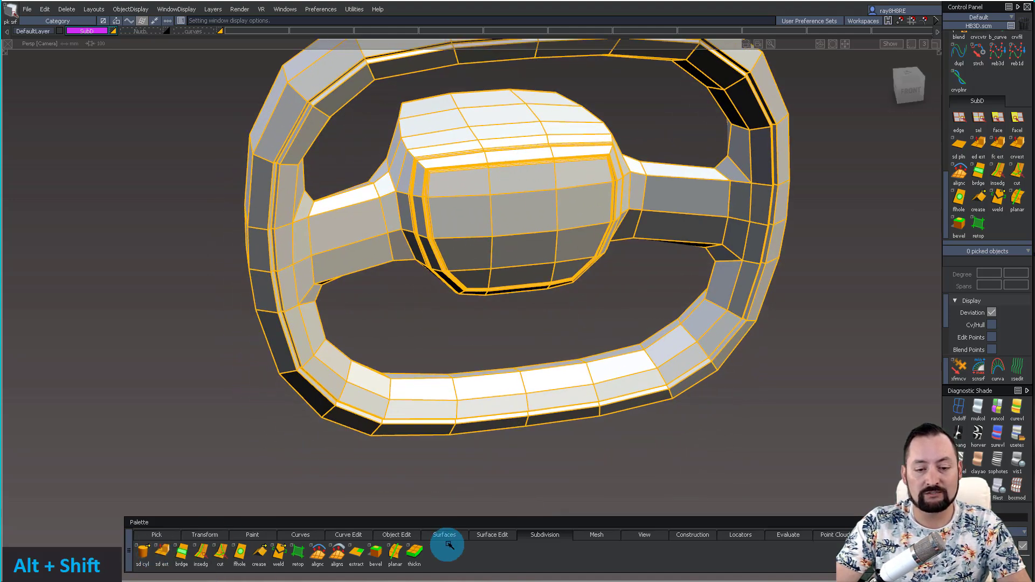
Step: Look over the available subdivision tools and review the whole steering wheel cage from several angles
left_click(489, 537)
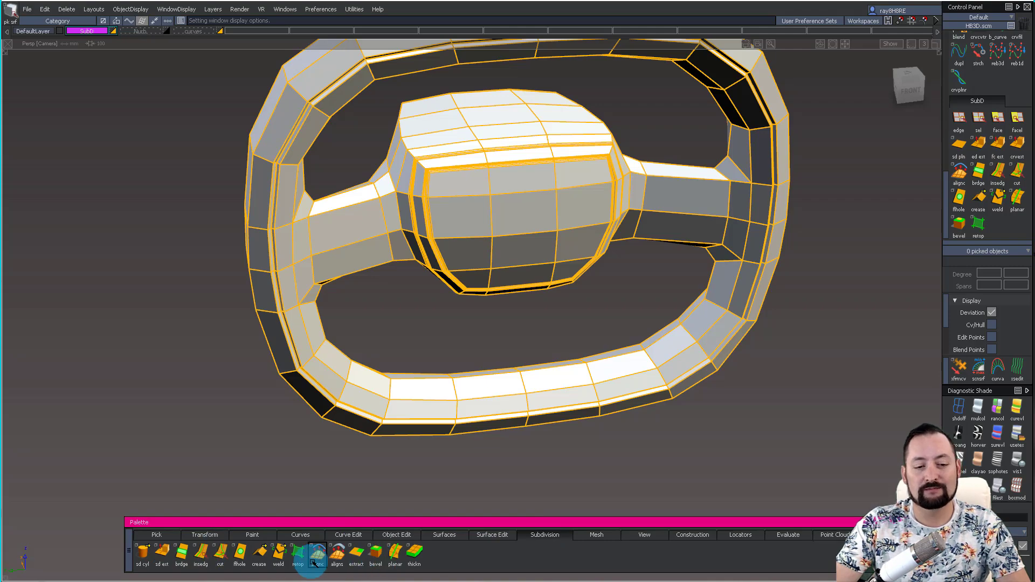
left_click_drag(528, 169, 458, 227, "alt+shift")
middle_click_drag(458, 226, 477, 365, "alt+shift")
left_click_drag(522, 331, 639, 225, "alt+shift")
left_click_drag(455, 331, 624, 224, "alt+shift")
middle_click_drag(467, 229, 629, 300, "alt+shift")
left_click_drag(659, 296, 517, 292, "alt+shift")
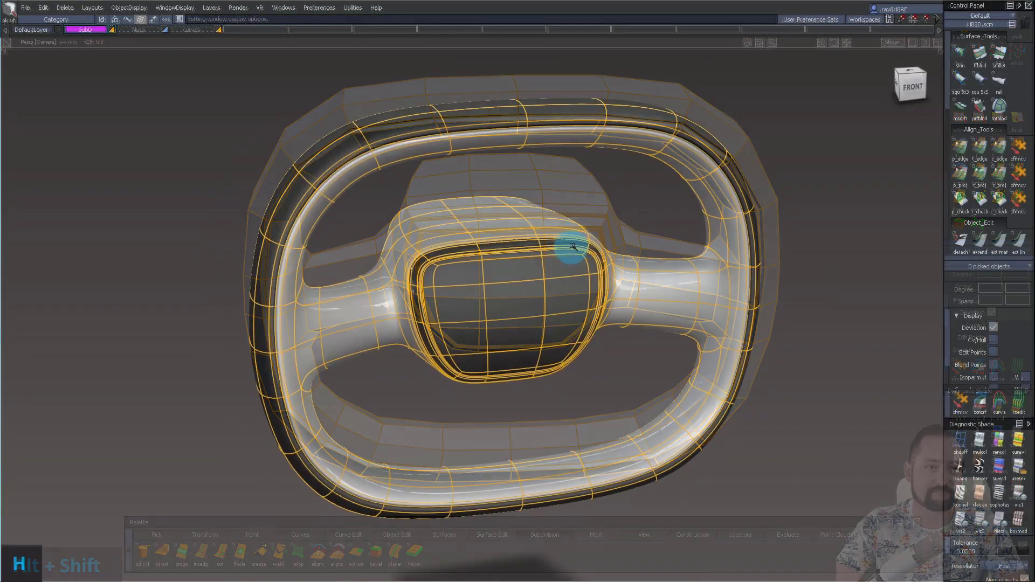
Step: Select all four SubD bodies that make up the steering wheel
left_click(506, 310, "ctrl+shift")
left_click(480, 243, "shift")
left_click(478, 248, "shift")
double_click(346, 233, "shift")
left_click(344, 143, "shift")
middle_click_drag(414, 222, 423, 241, "alt+shift")
Step: Export the selected SubD bodies as subdiv geometry in OBJ format
left_click(25, 7)
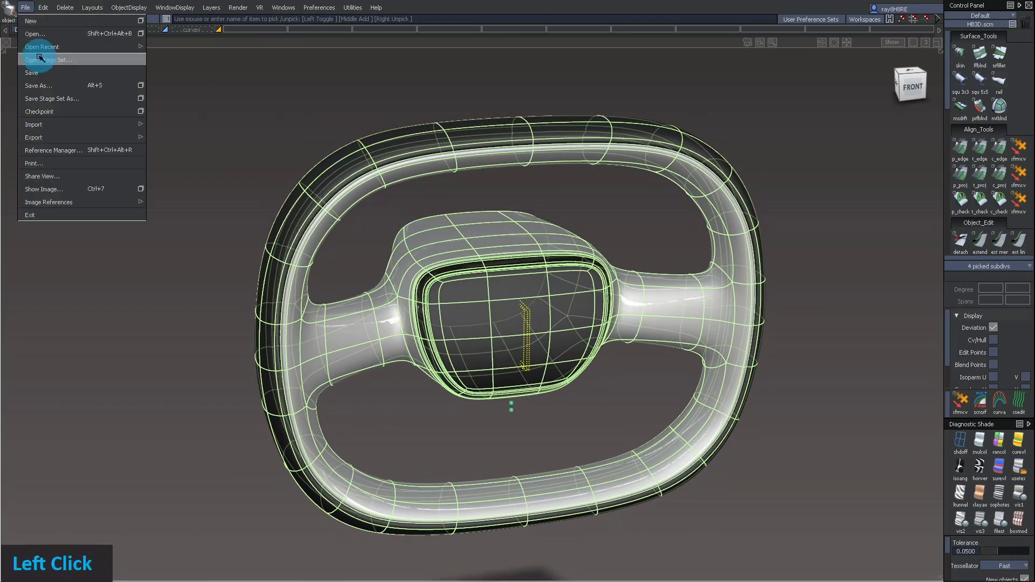
mouse_move(50, 139)
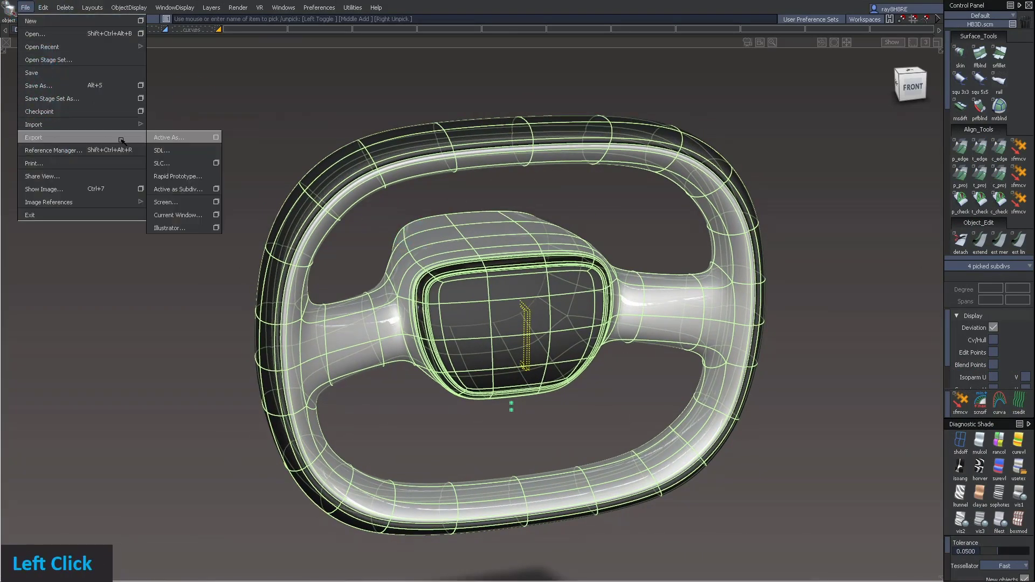
left_click(214, 189)
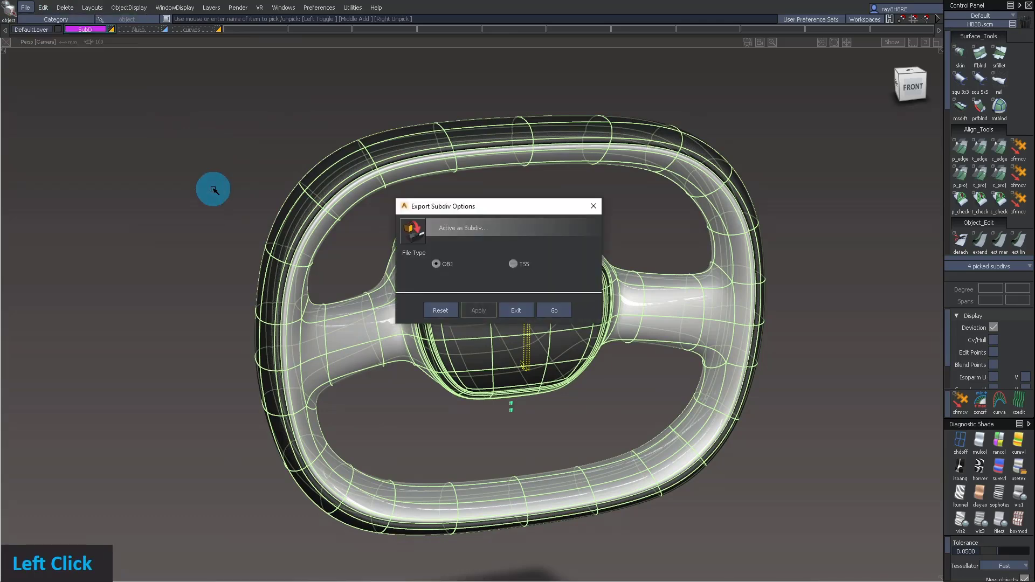
left_click(558, 310)
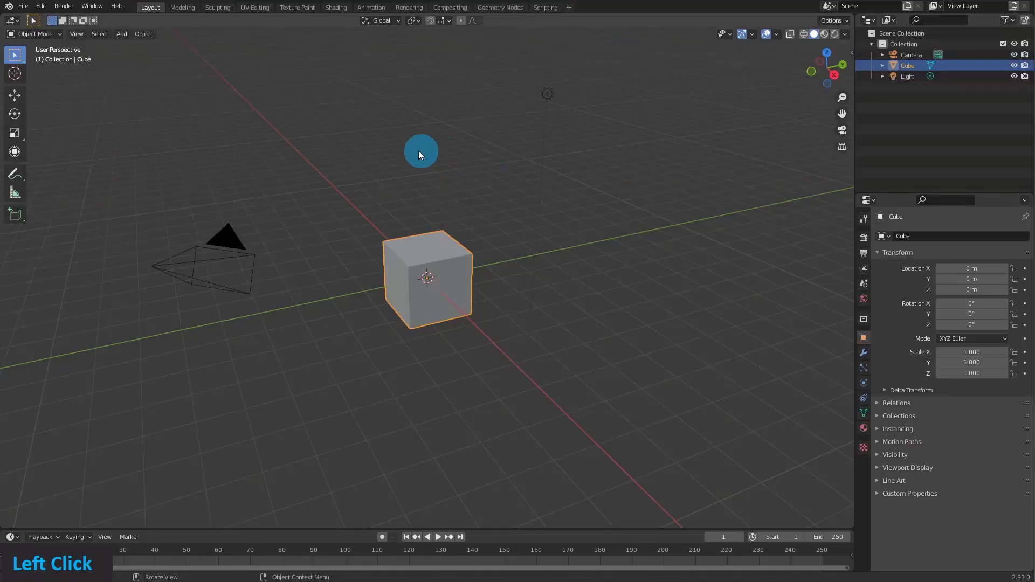
Step: Switch to Blender, delete the default cube, and import SteeringWheel.obj from the Desktop with the up axis set to Z Up
mouse_move(419, 151)
middle_mouse_down()
mouse_move(402, 153)
mouse_move(411, 160)
middle_mouse_up()
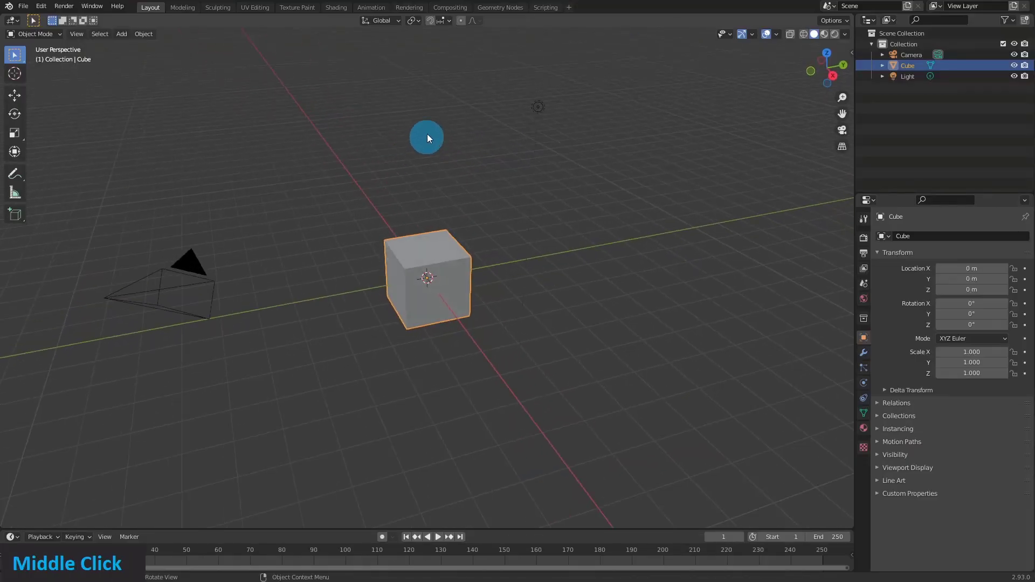
key("Delete")
left_click(23, 6)
mouse_move(51, 157)
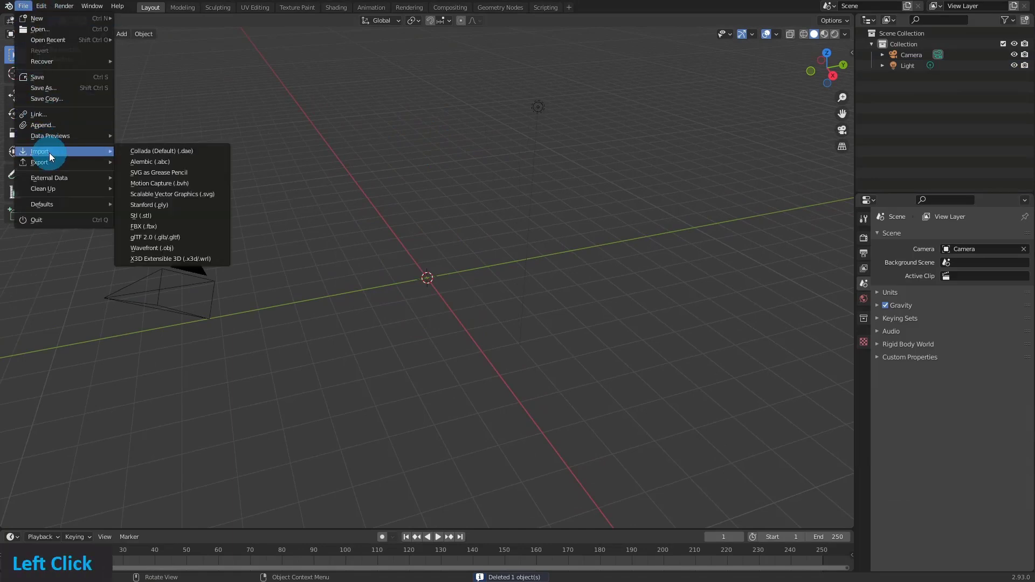
left_click(196, 246)
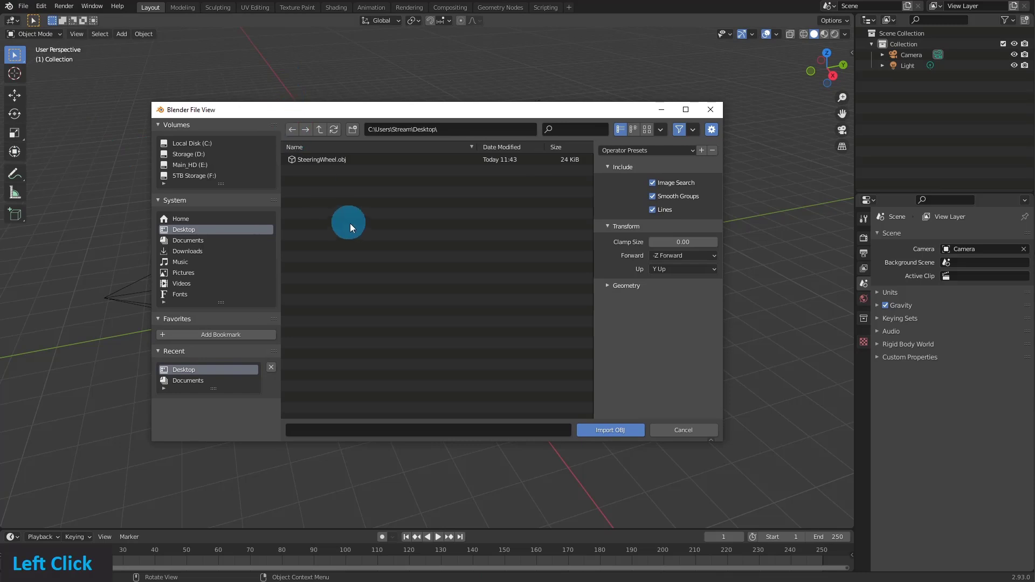
left_click(348, 159)
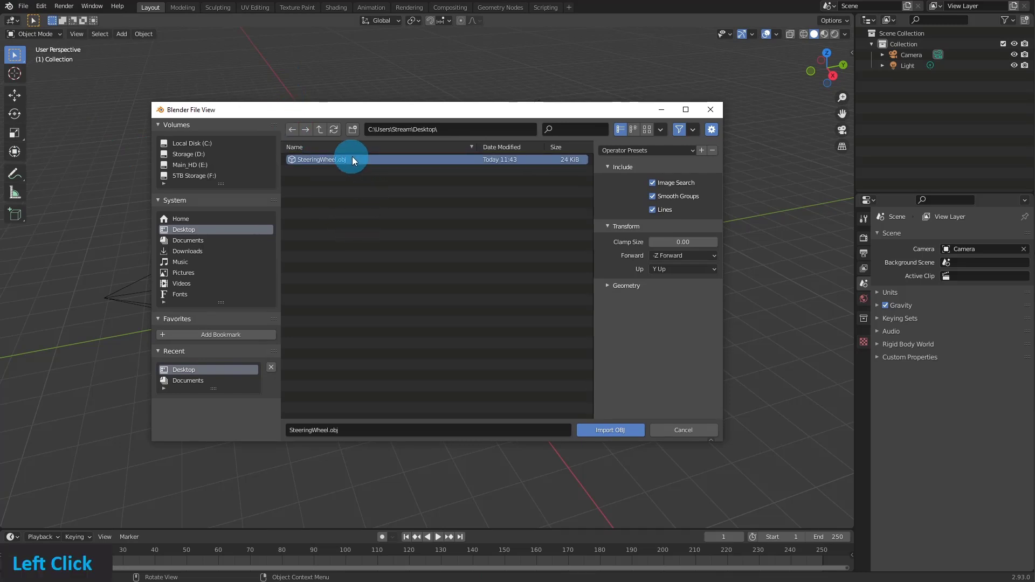
left_click(676, 268)
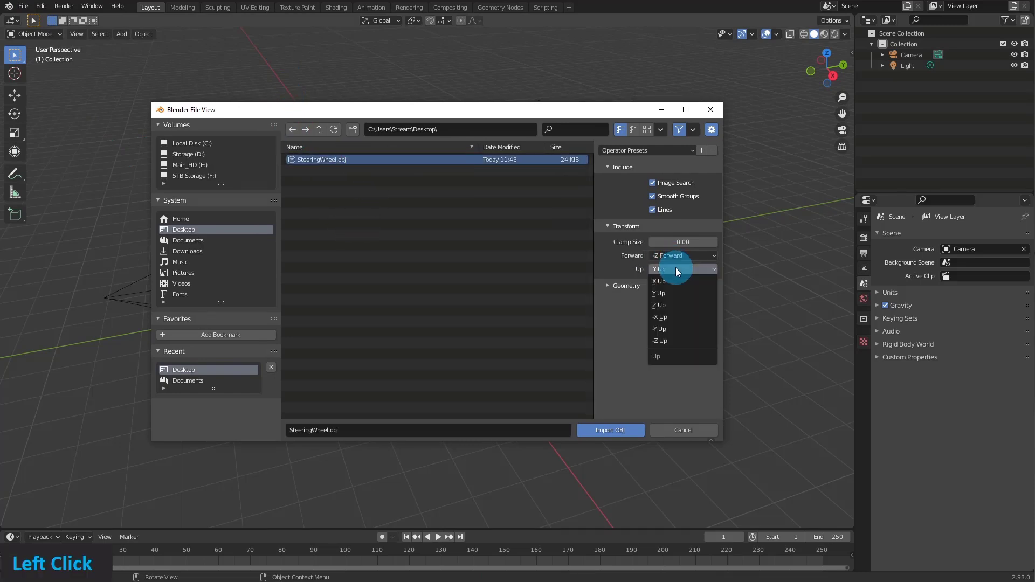
left_click(679, 305)
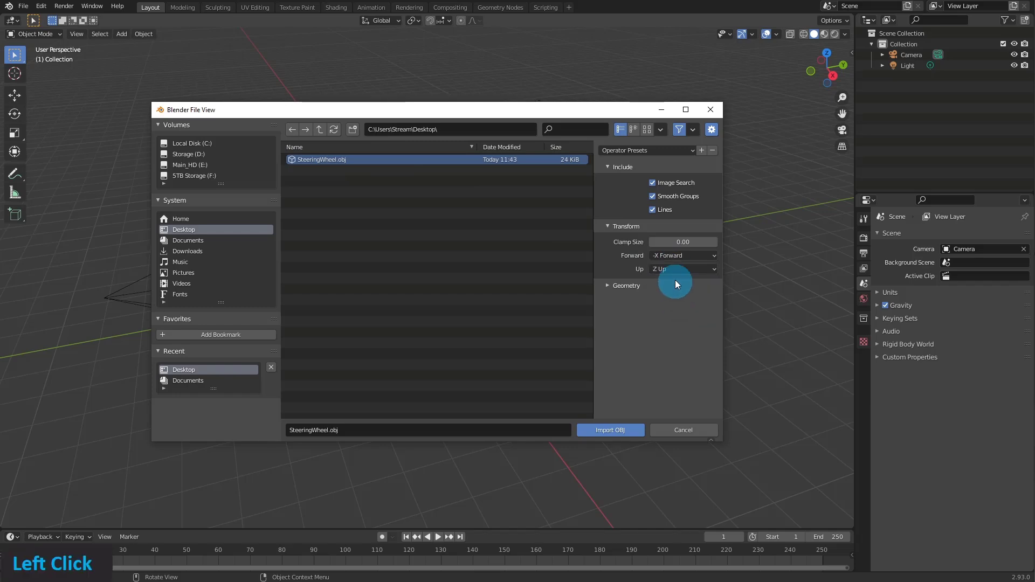
left_click(624, 429)
key("KP_Decimal")
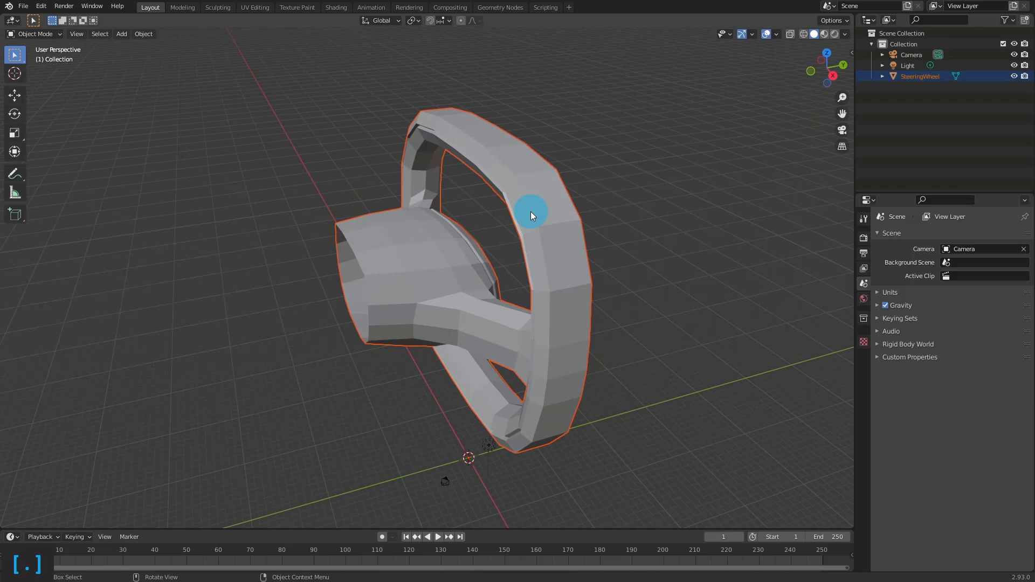
Step: Make the imported steering wheel the active object and inspect its low-polygon mesh in edit mode from the front
middle_click_drag(599, 173, 452, 152)
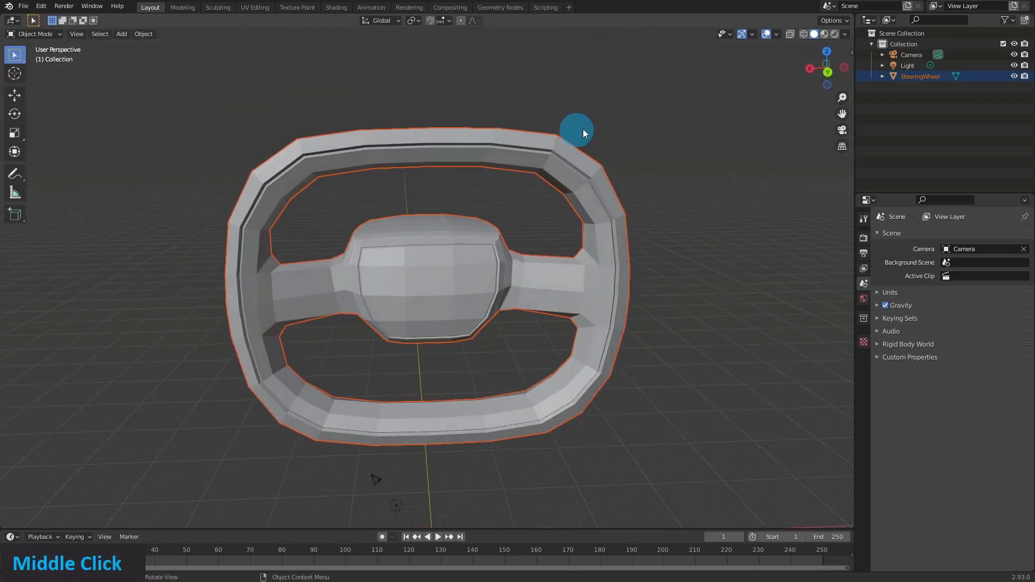
key("Tab")
left_click(456, 259)
key("Tab")
middle_click_drag(458, 259, 641, 226)
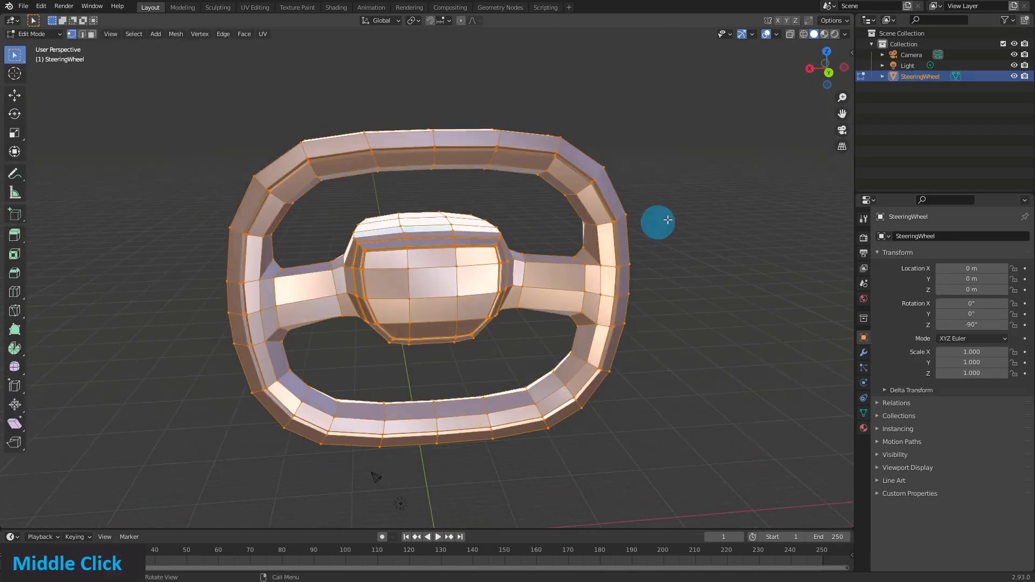
key("Tab")
Step: Add a Subdivision Surface modifier to the steering wheel and view its effect up close on the hub
left_click(863, 354)
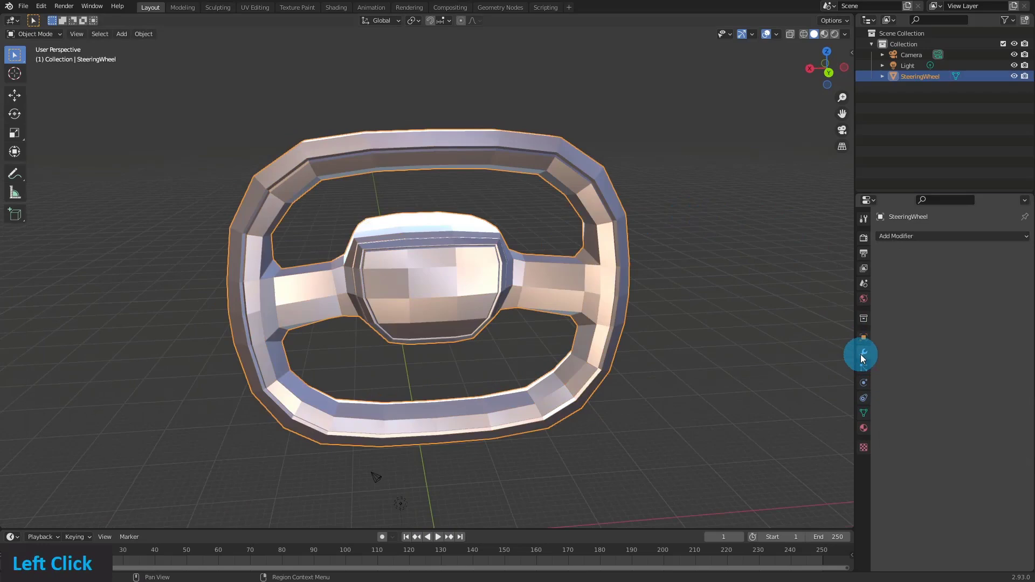
left_click(898, 236)
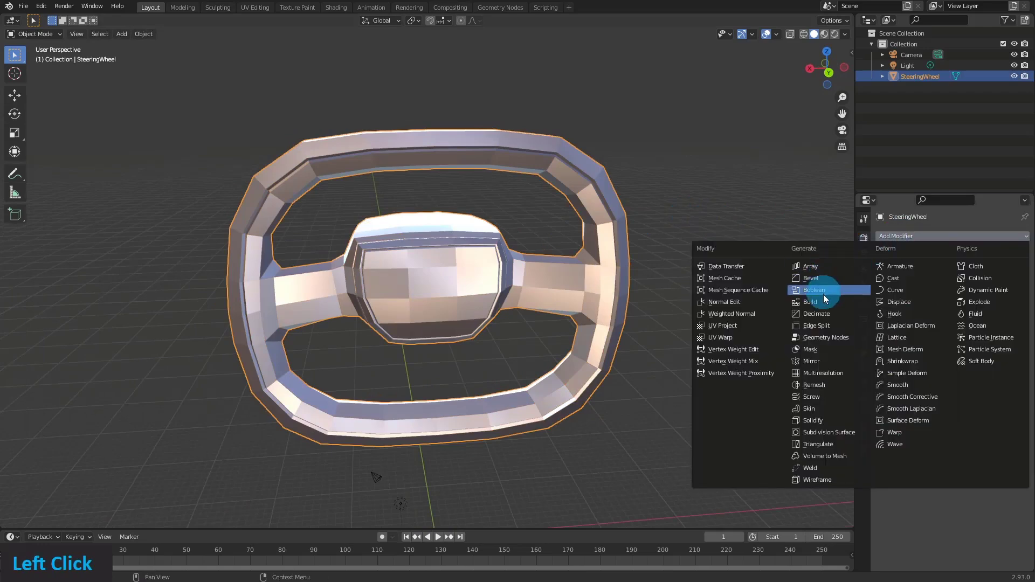
left_click(847, 432)
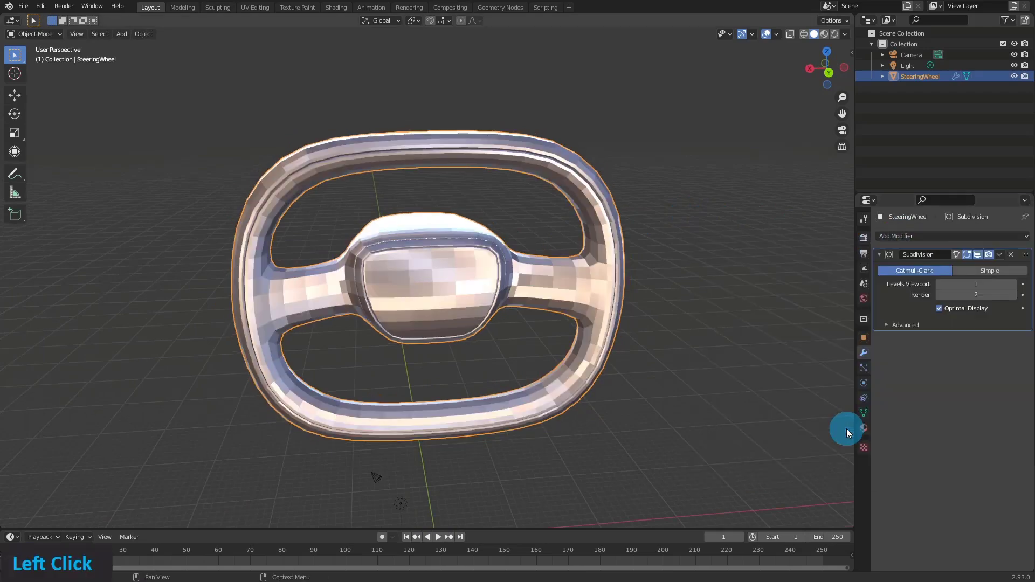
middle_click_drag(581, 274, 518, 293)
scroll(505, 304, "down", 5)
scroll(505, 304, "up", 8)
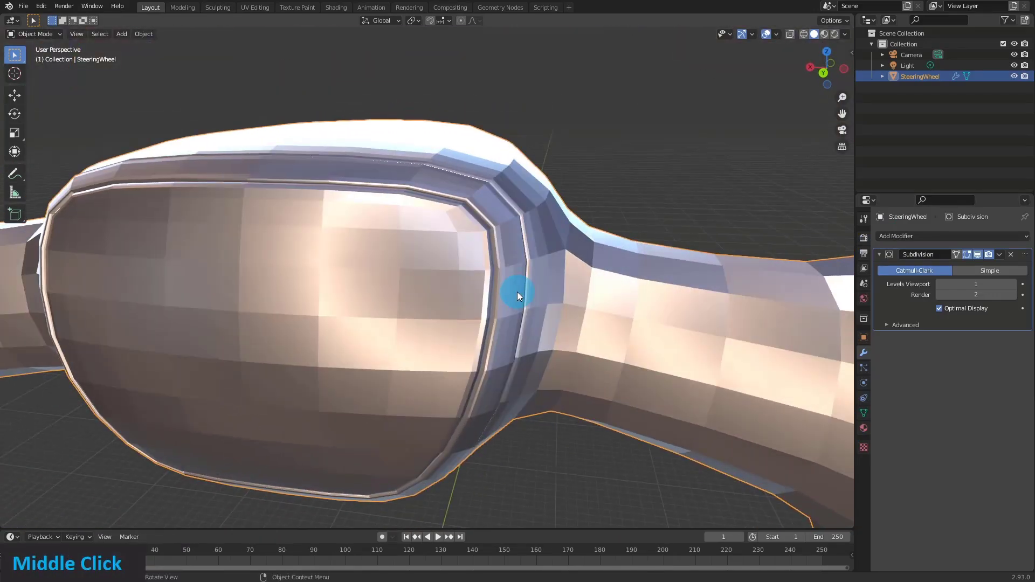
Step: Set the Subdivision modifier's viewport level to 3 and inspect the refined hub, spokes and rim
left_click(1014, 283)
left_click(1014, 284)
mouse_move(625, 256)
middle_mouse_down()
mouse_move(642, 265)
mouse_move(594, 261)
mouse_move(622, 263)
middle_mouse_up()
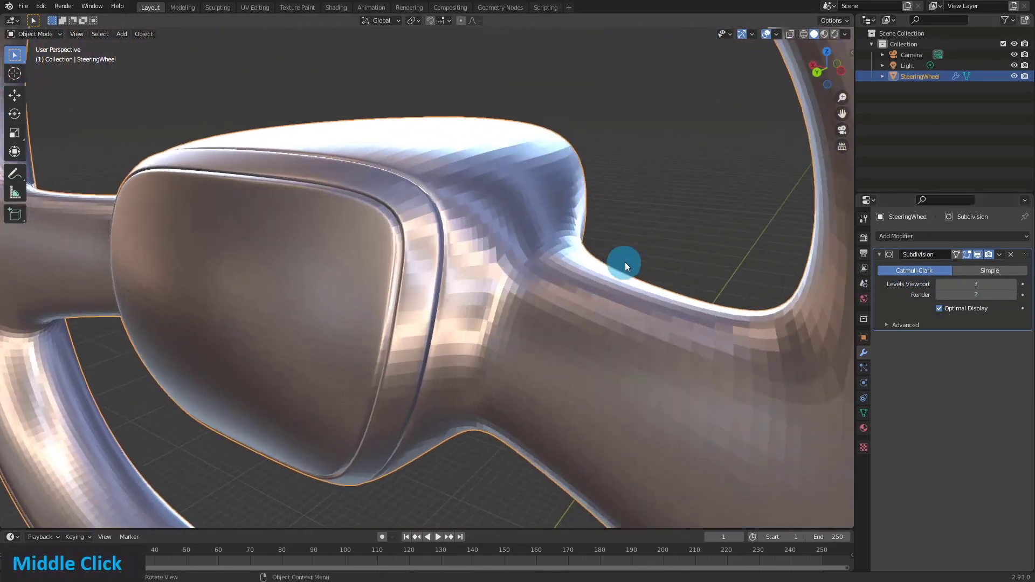
scroll(482, 278, "up", 3)
scroll(482, 276, "down", 6)
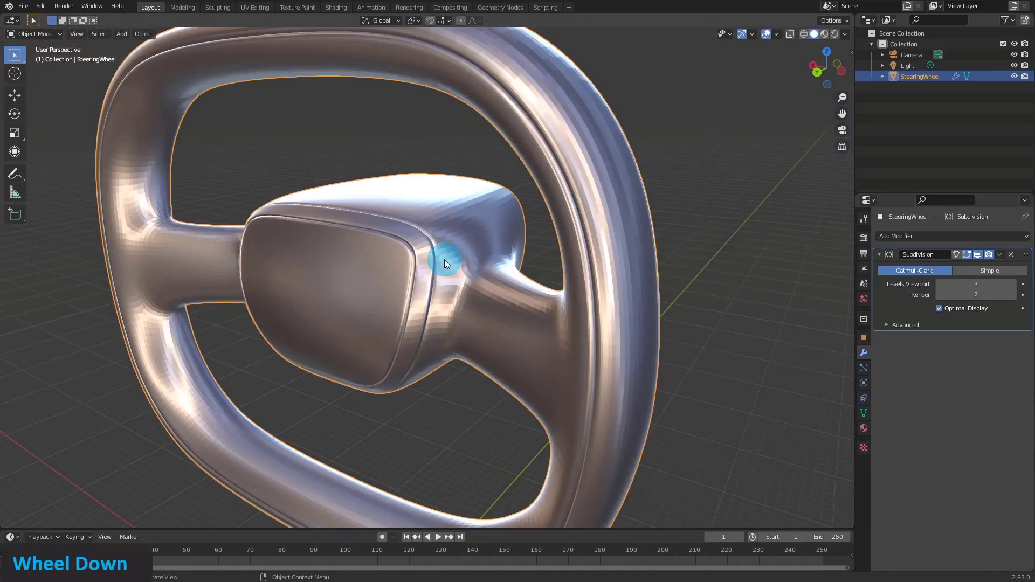
Step: Apply smooth shading to the steering wheel and compare the surface with its control cage in edit mode
right_click(444, 261)
left_click(445, 260)
middle_click_drag(328, 245, 464, 246)
scroll(376, 246, "up", 5)
scroll(374, 241, "down", 5)
key("Tab")
scroll(422, 231, "up", 2)
scroll(423, 231, "down", 3)
key("Tab")
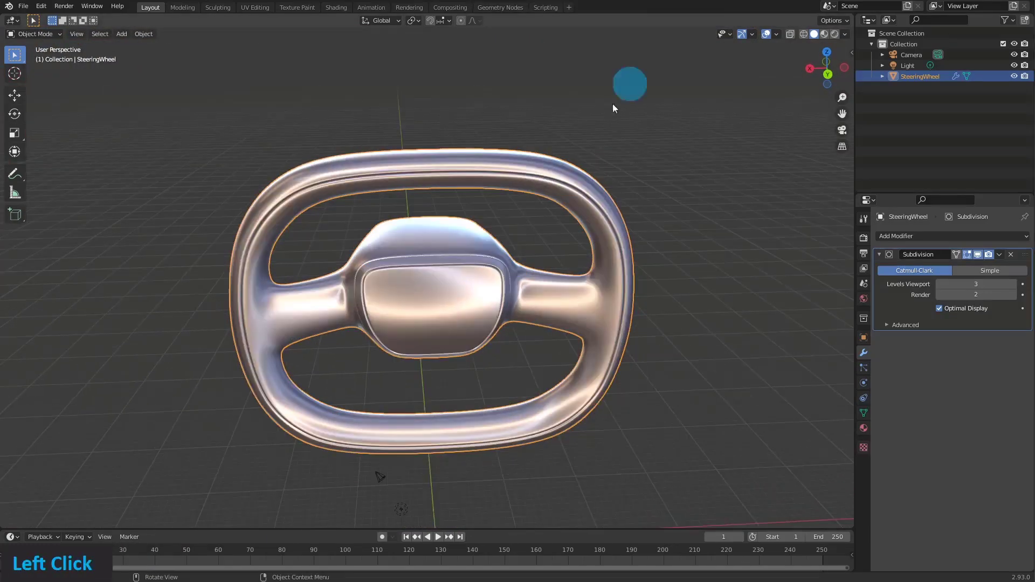
Step: Set both the viewport and render levels of the Subdivision modifier to 1 with the control cage shown
middle_click_drag(447, 251, 544, 290)
key("Tab")
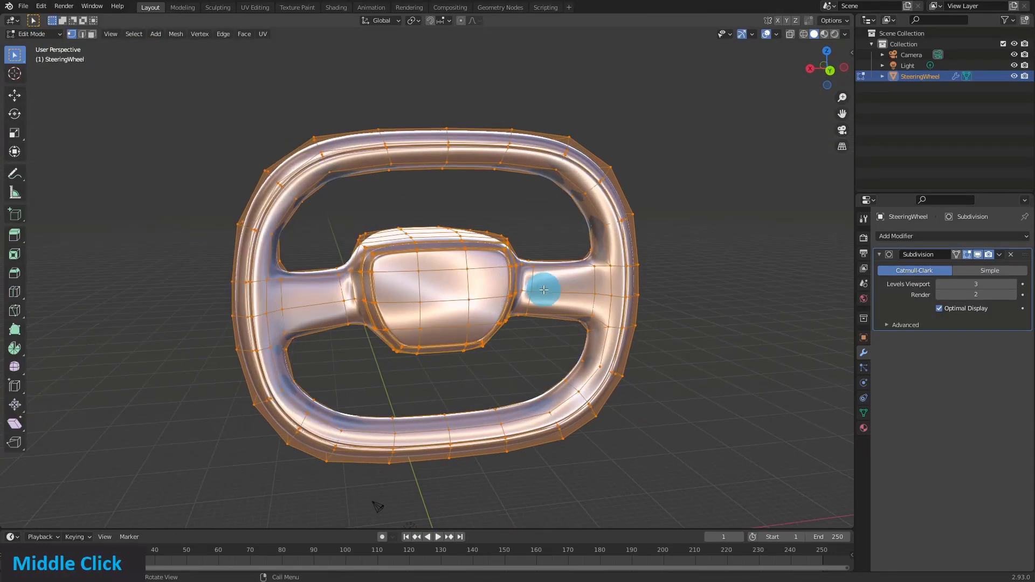
left_click(939, 285)
left_click(939, 284)
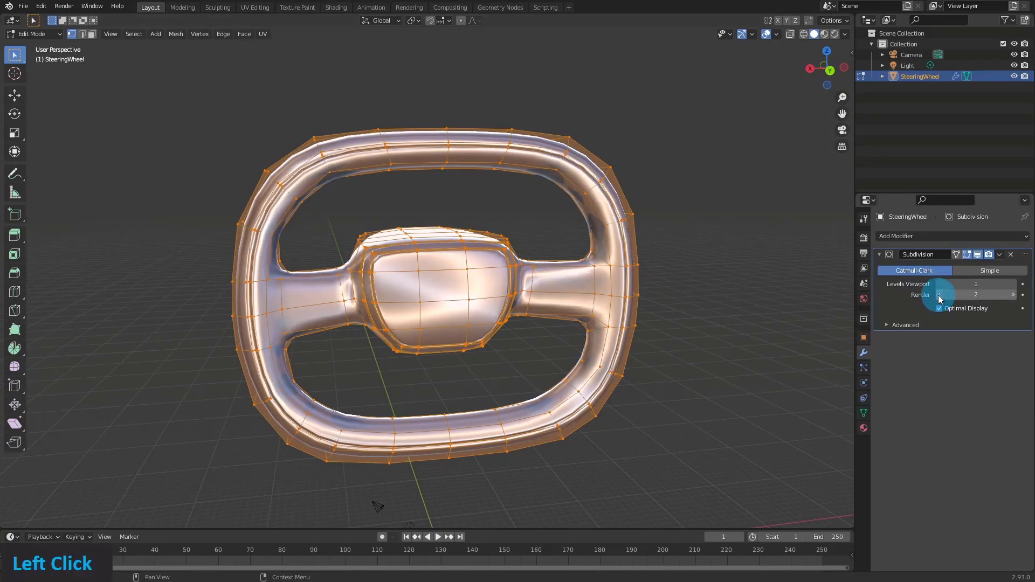
left_click(939, 295)
Step: Apply the Subdivision modifier to the steering wheel and check the resulting mesh density in edit mode
key("Tab")
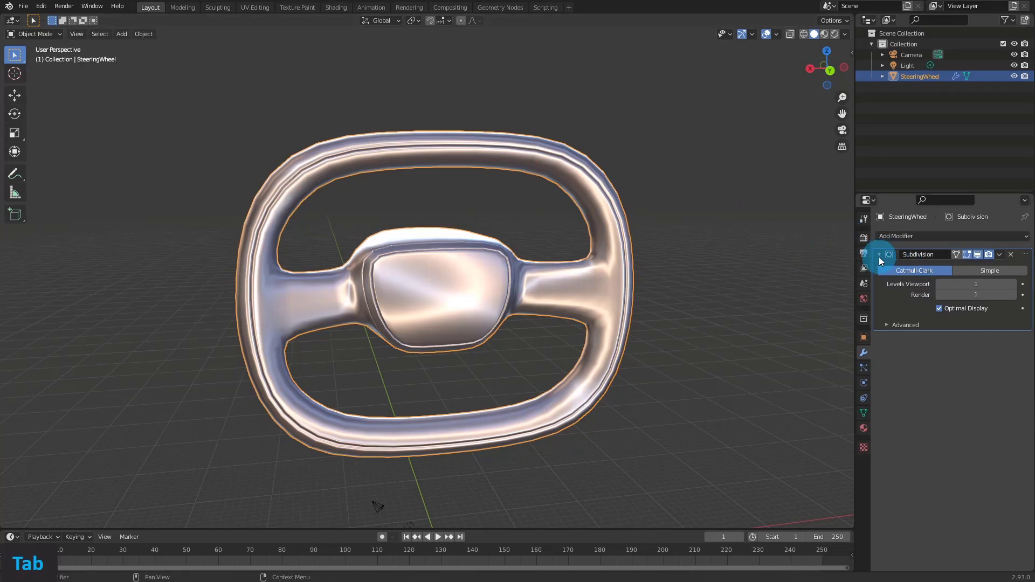
left_click(1000, 254)
left_click(962, 269)
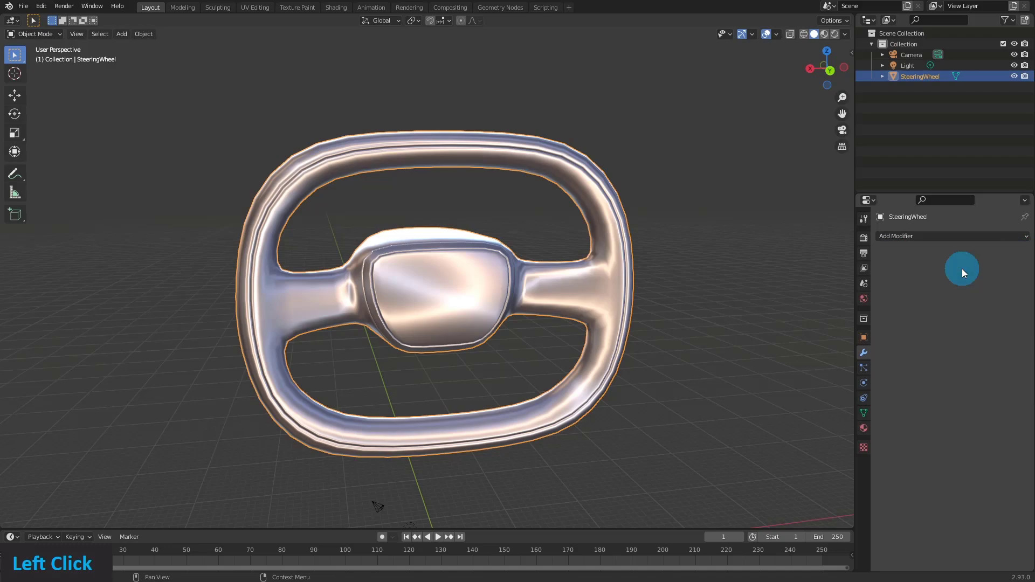
key("Tab")
mouse_move(571, 167)
middle_mouse_down()
mouse_move(525, 177)
mouse_move(567, 171)
mouse_move(543, 161)
mouse_move(571, 167)
middle_mouse_up()
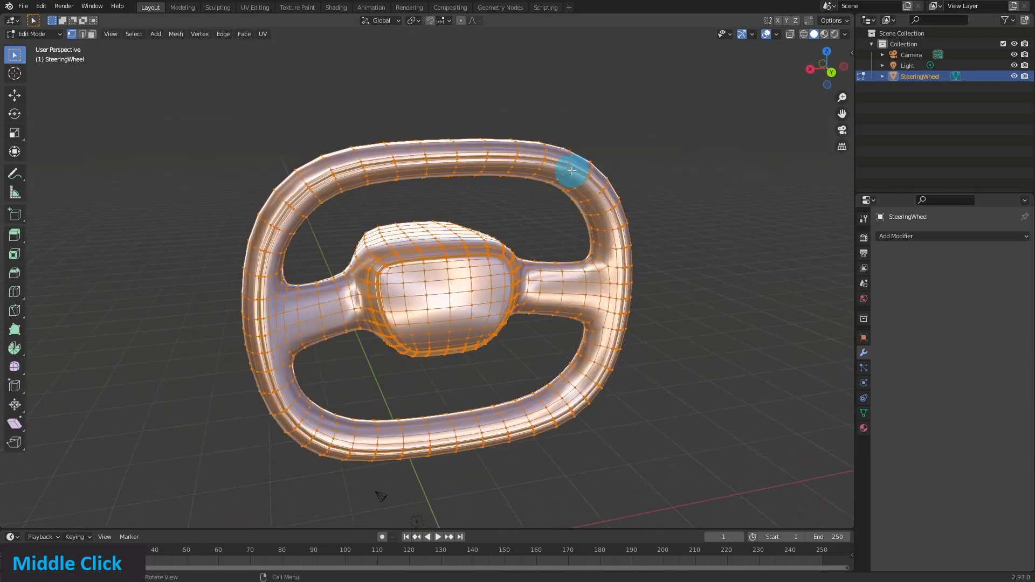
key("Tab")
Step: Delete the default camera and light from the scene and select the steering wheel
middle_click_drag(474, 254, 483, 217, "shift")
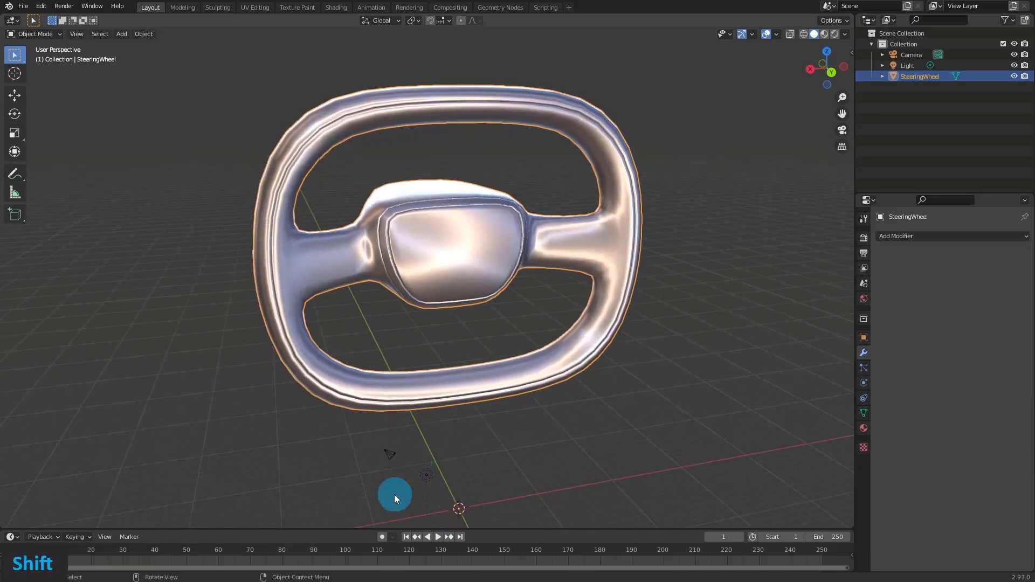
left_click(390, 456)
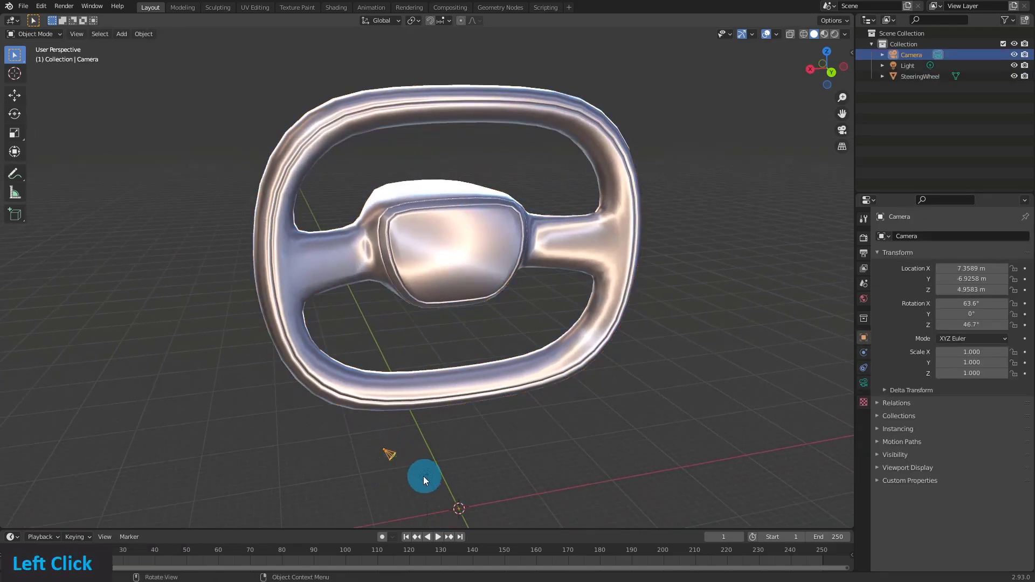
key("Delete")
left_click(426, 474)
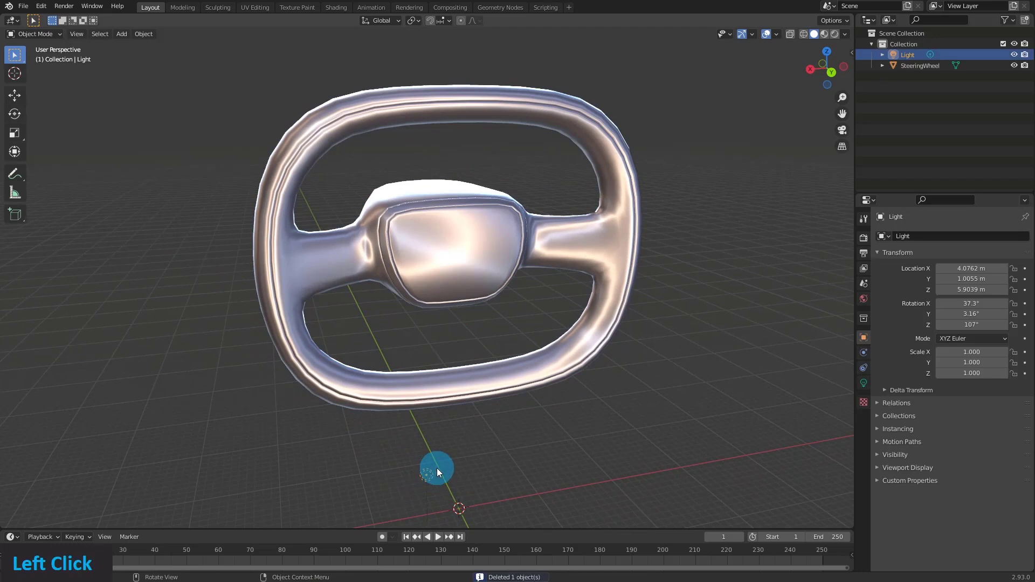
key("Delete")
left_click(378, 102)
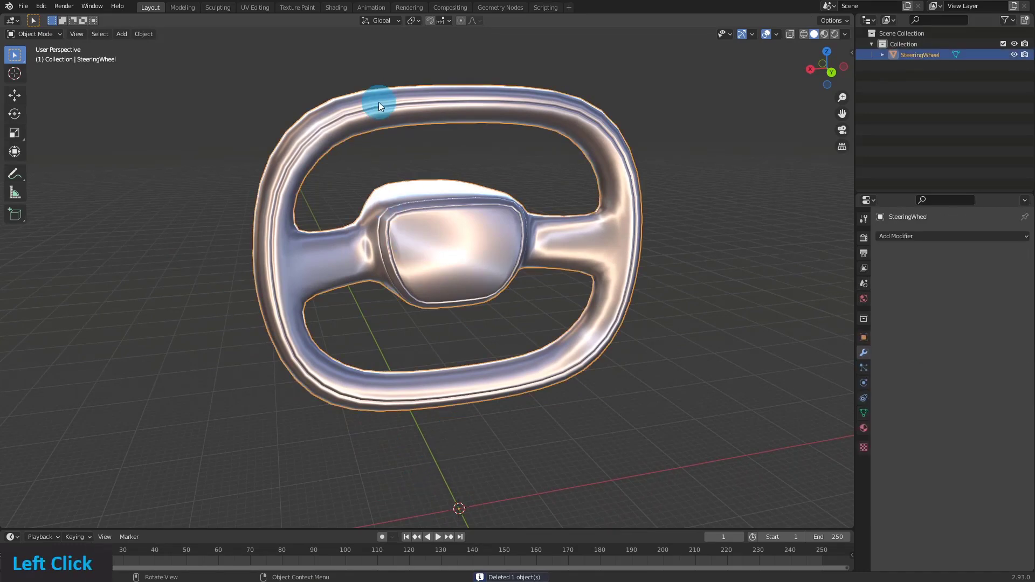
Step: Export the steering wheel as a Wavefront OBJ named steeringwheel_subdivide to the Desktop, with Z Up and -X Forward
left_click(24, 6)
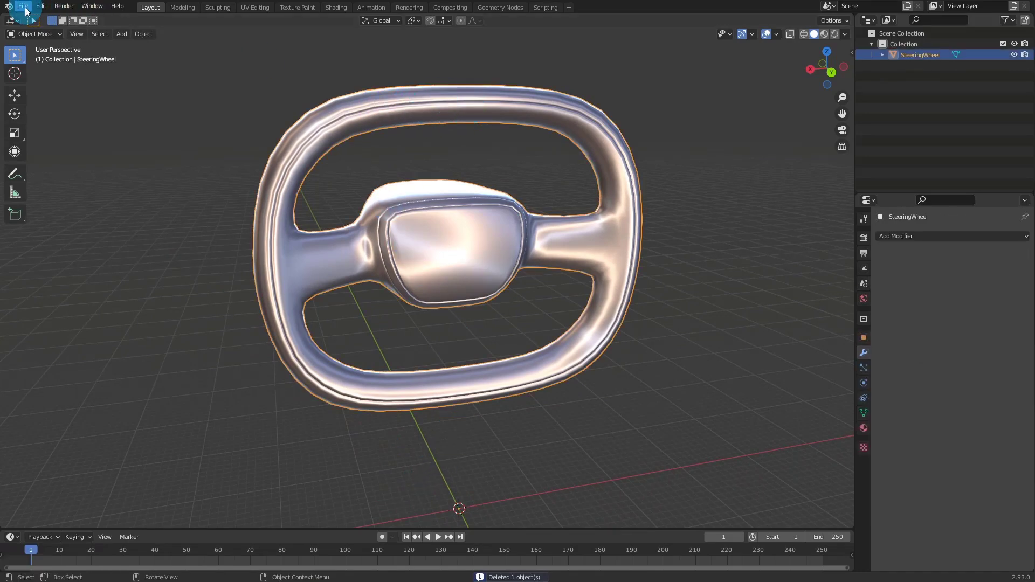
left_click(68, 165)
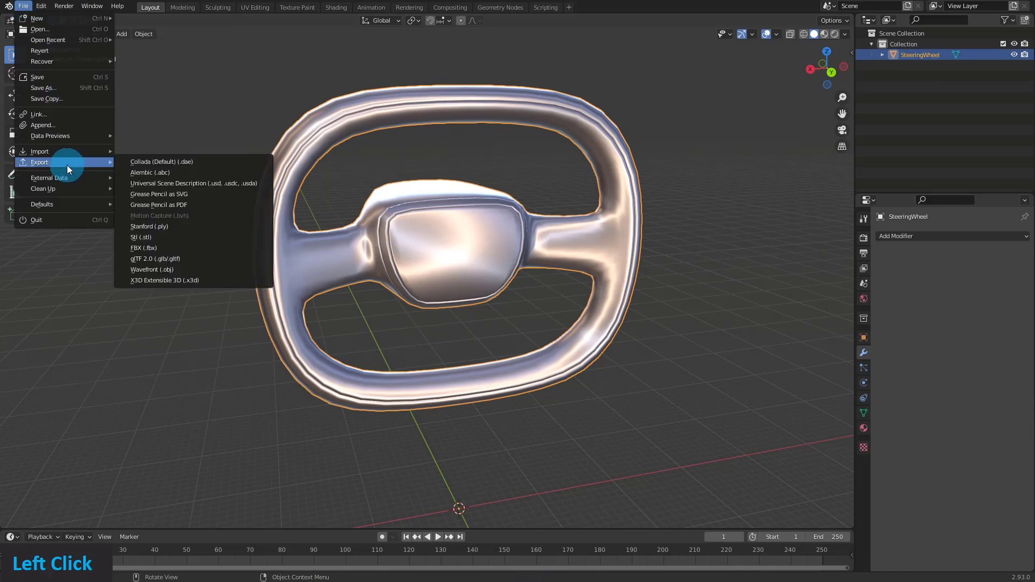
left_click(183, 272)
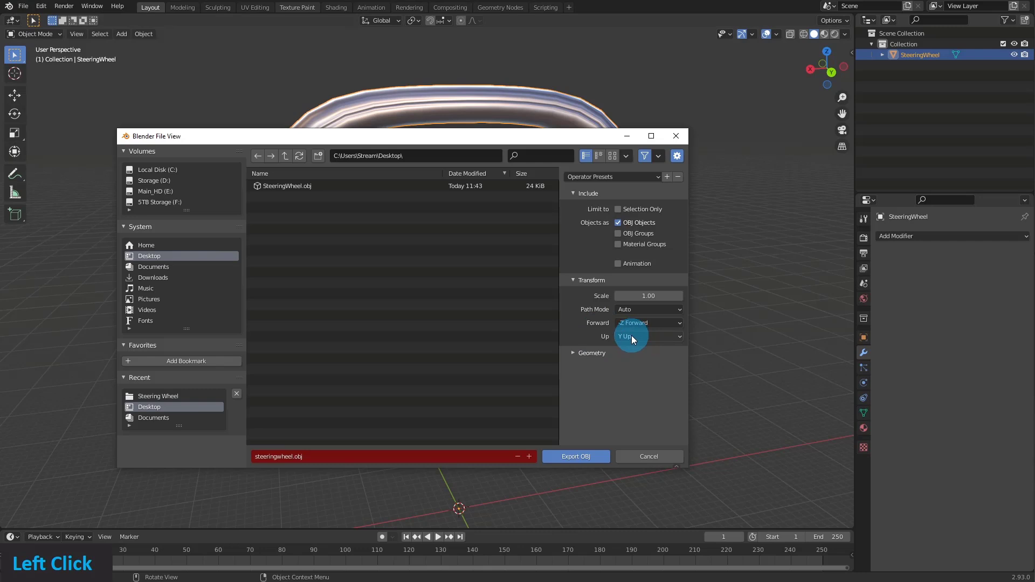
left_click(632, 336)
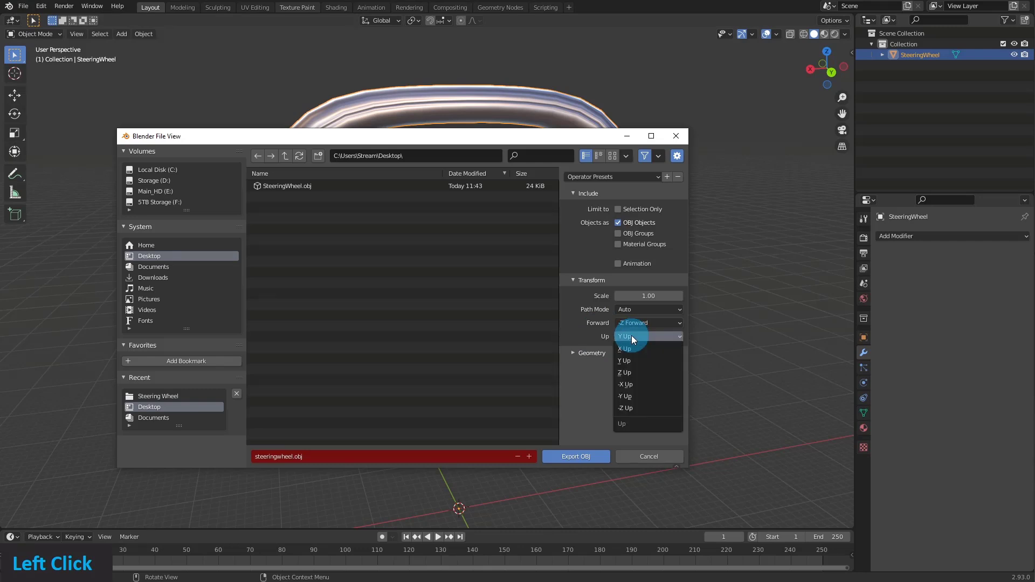
left_click(639, 374)
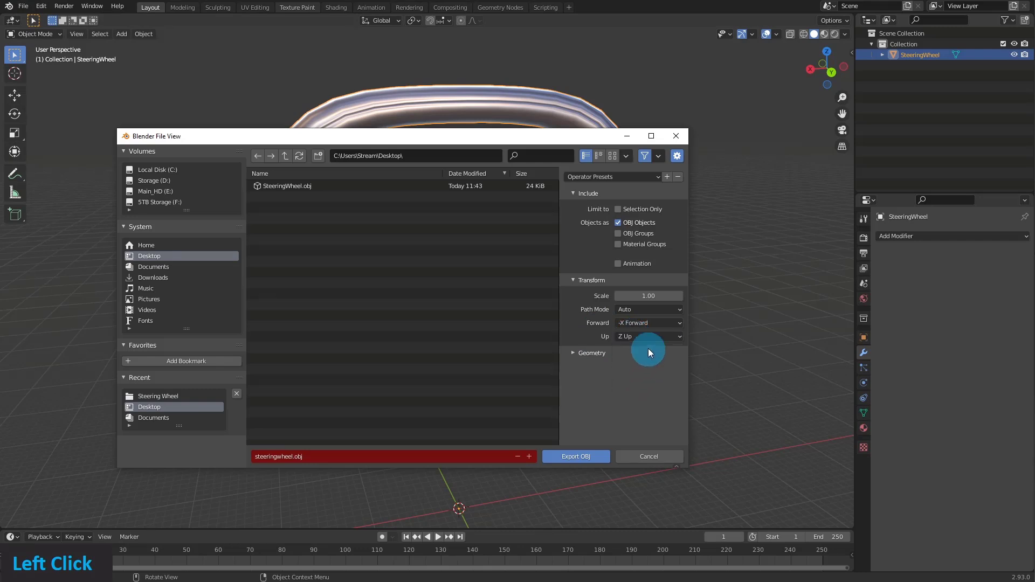
double_click(289, 458)
left_click(294, 457)
type("_usd")
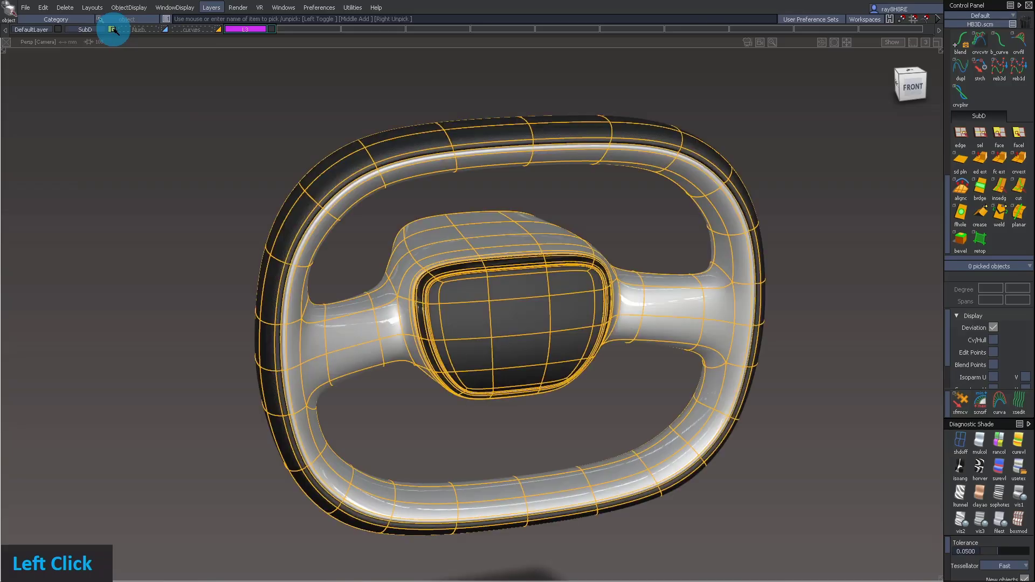
Step: Switch to Alias, change layer L3's colour to magenta and keep it as the active layer
right_click(272, 28)
left_click(454, 19)
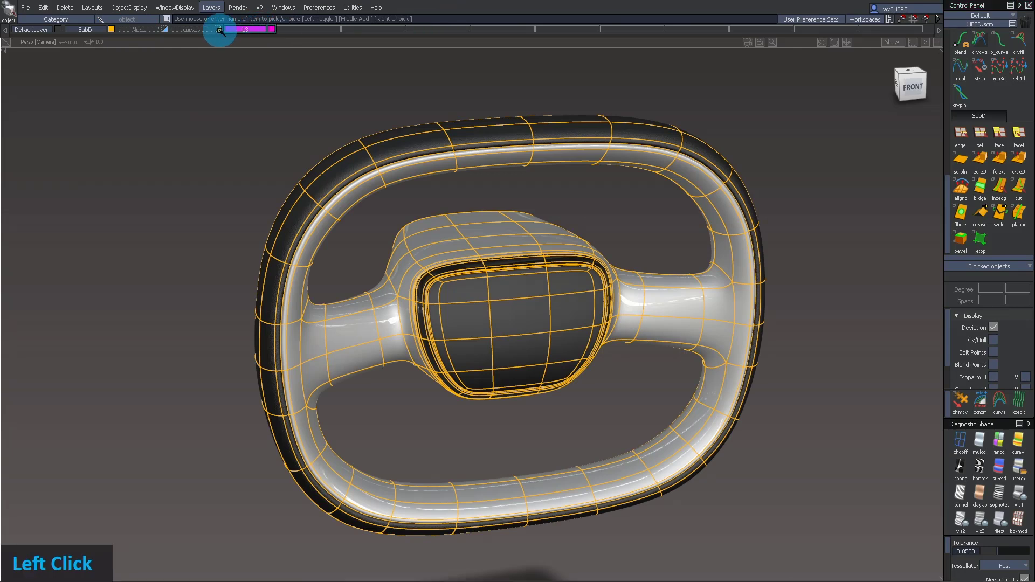
left_click(245, 31)
Step: Import the steeringwheel_subdivide OBJ file from the Desktop as a subdivision object
left_click(25, 8)
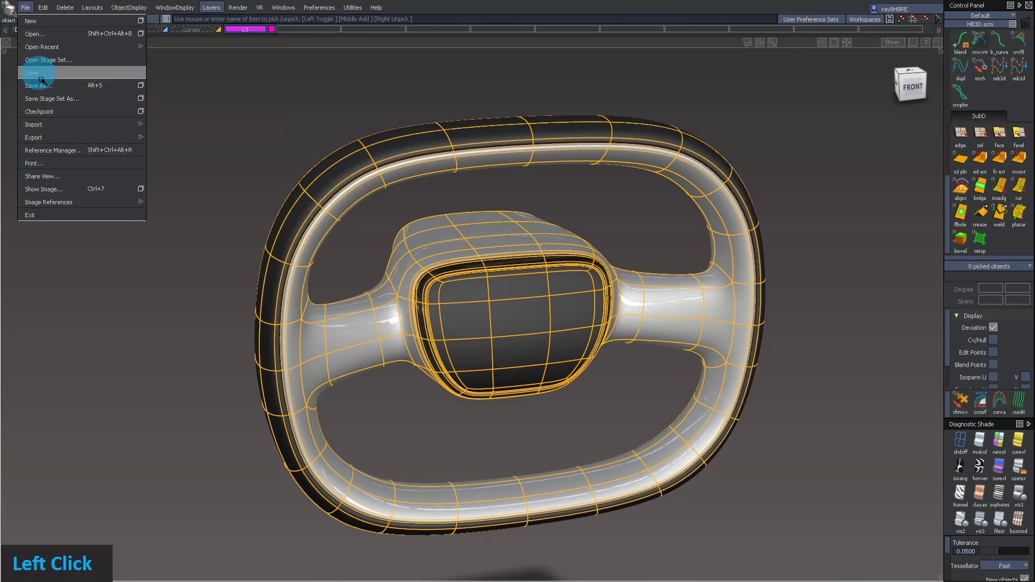
mouse_move(64, 124)
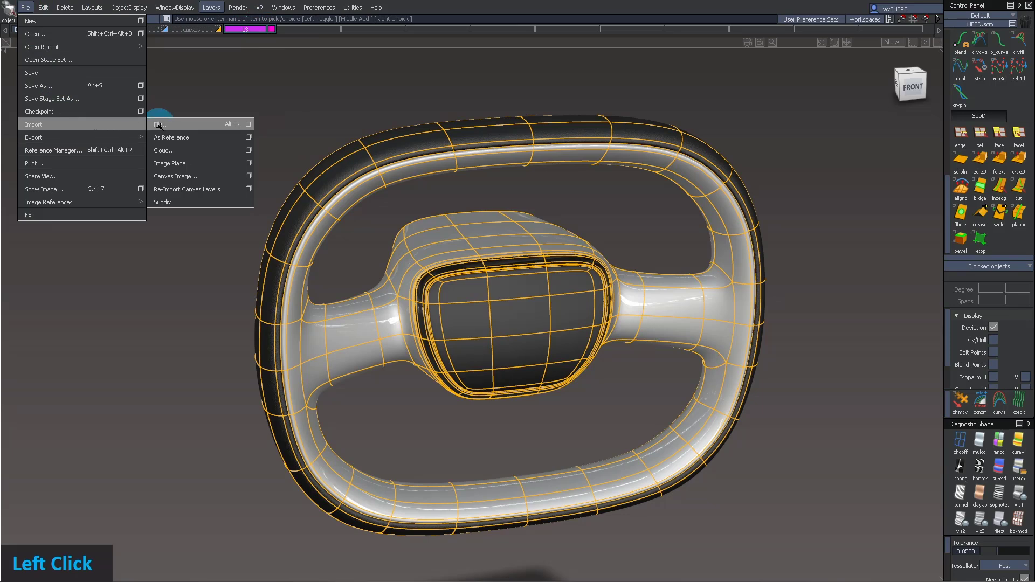
left_click(185, 203)
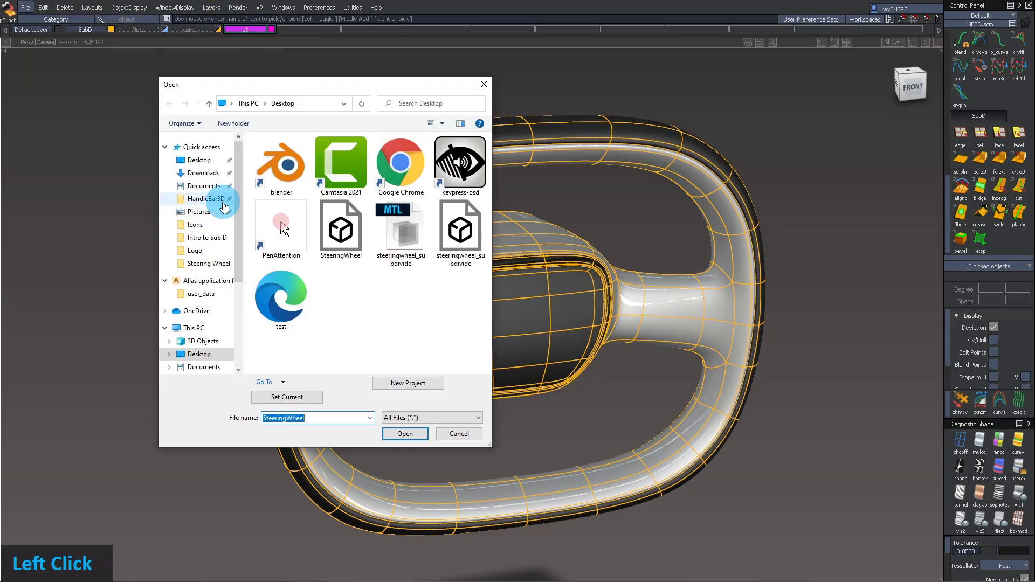
left_click(452, 236)
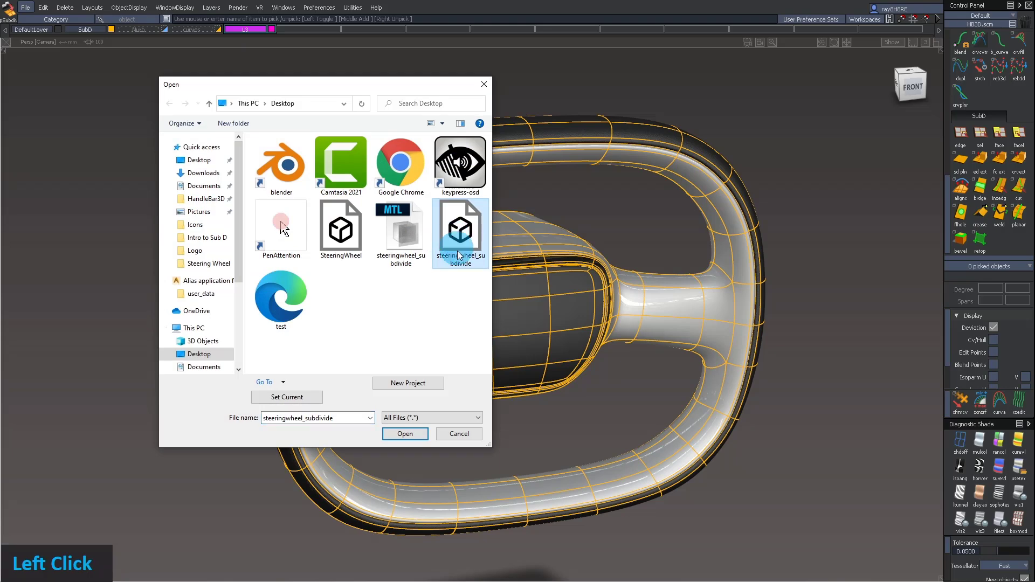
left_click(412, 435)
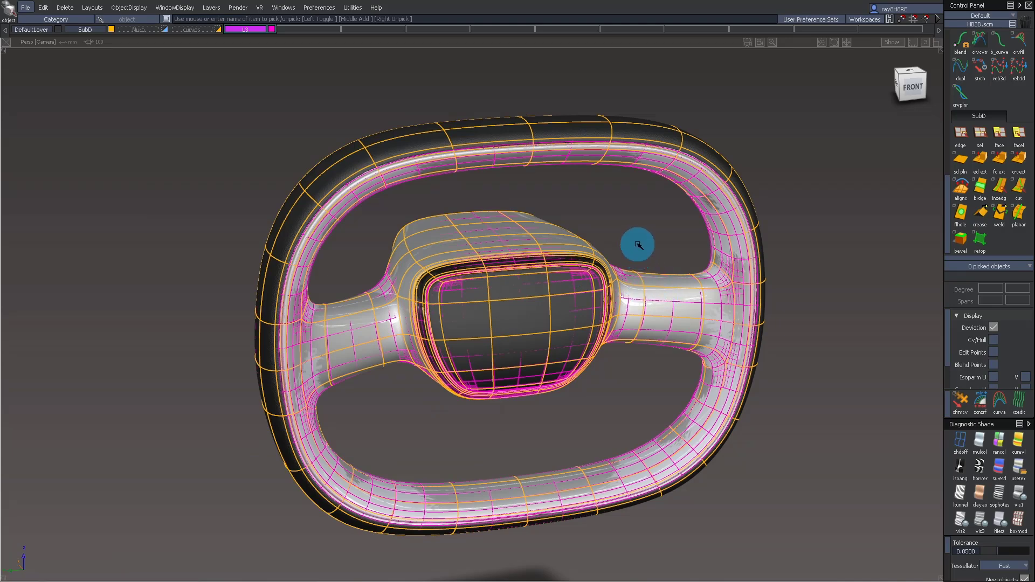
Step: Compare the imported subdivided steering wheel with the overlapping original SubD surface from several angles
left_click_drag(688, 261, 625, 240, "alt+shift")
right_click_drag(626, 240, 674, 253, "alt+shift")
left_click_drag(674, 252, 714, 238, "alt+shift")
right_click_drag(710, 222, 691, 197, "ctrl+shift")
middle_click_drag(687, 196, 680, 201, "alt+shift")
mouse_move(680, 202)
left_mouse_down("alt+shift")
mouse_move(604, 218)
mouse_move(673, 217)
left_mouse_up("alt+shift")
right_click_drag(673, 216, 647, 225, "alt+shift")
left_click_drag(647, 224, 578, 220, "alt+shift")
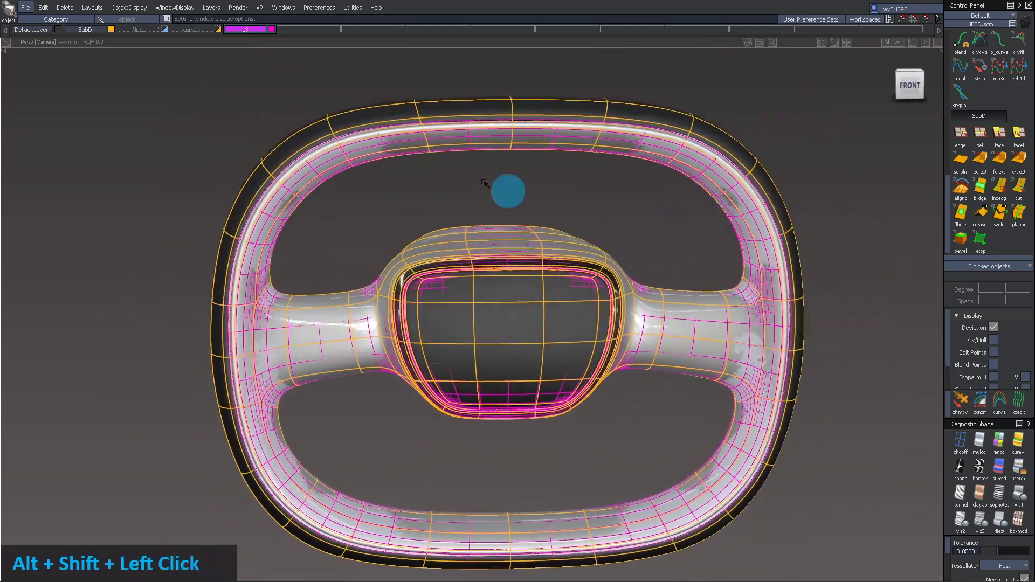
Step: Hide the SubD layer and show the imported steering wheel with its control points in box mode
left_click(110, 30)
left_click_drag(416, 154, 447, 154, "alt+shift")
left_click(460, 147, "shift")
right_click_drag(474, 198, 480, 141, "ctrl+shift")
mouse_move(558, 141)
left_mouse_down("alt+shift")
mouse_move(435, 163)
mouse_move(475, 183)
left_mouse_up("alt+shift")
left_click(1018, 521)
mouse_move(590, 324)
left_mouse_down("alt+shift")
mouse_move(513, 331)
mouse_move(558, 189)
mouse_move(559, 238)
mouse_move(577, 264)
left_mouse_up("alt+shift")
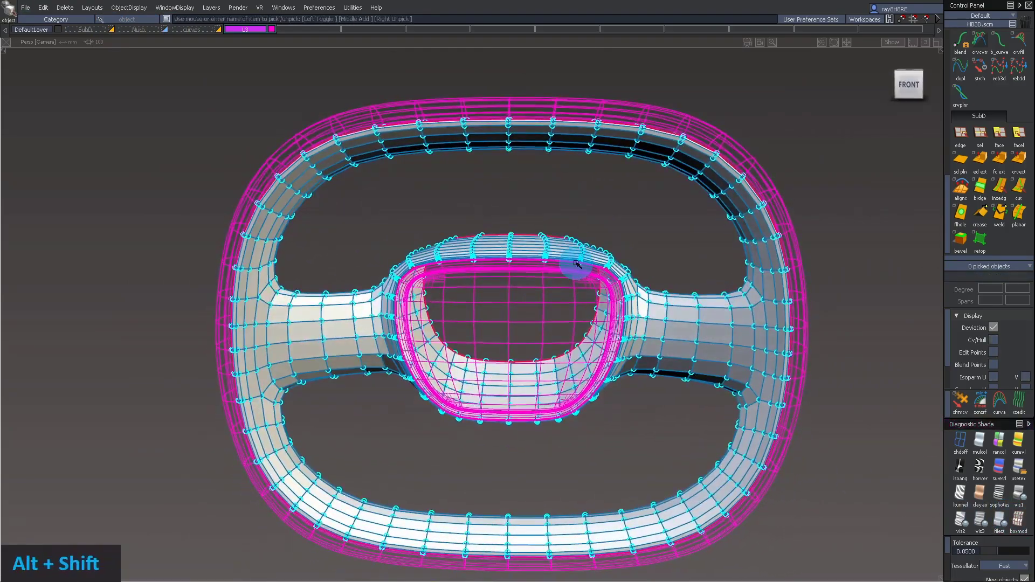
Step: Apply the vis1 diagnostic shade and move three neighbouring CVs along the middle of the steering wheel's right spoke
left_click(1018, 494)
mouse_move(614, 215)
left_mouse_down("alt+shift")
mouse_move(439, 238)
mouse_move(610, 206)
mouse_move(771, 204)
left_mouse_up("alt+shift")
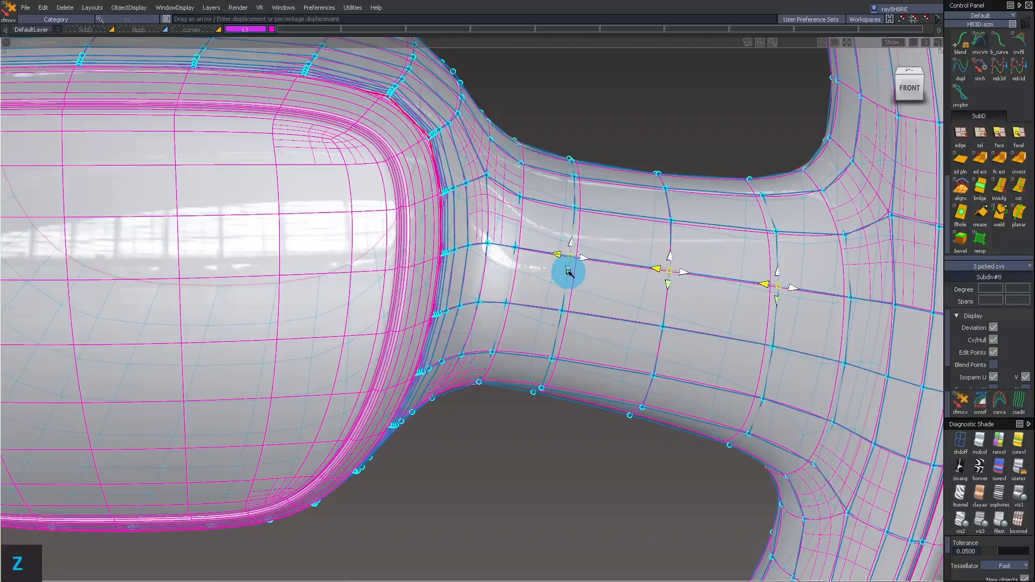
left_click_drag(569, 273, 647, 224)
Step: Pick the three CVs in the row directly above on the right spoke and move them to reshape its surface
double_click(573, 210, "ctrl+shift")
left_click(574, 211)
left_click(677, 221, "shift")
double_click(793, 244, "shift")
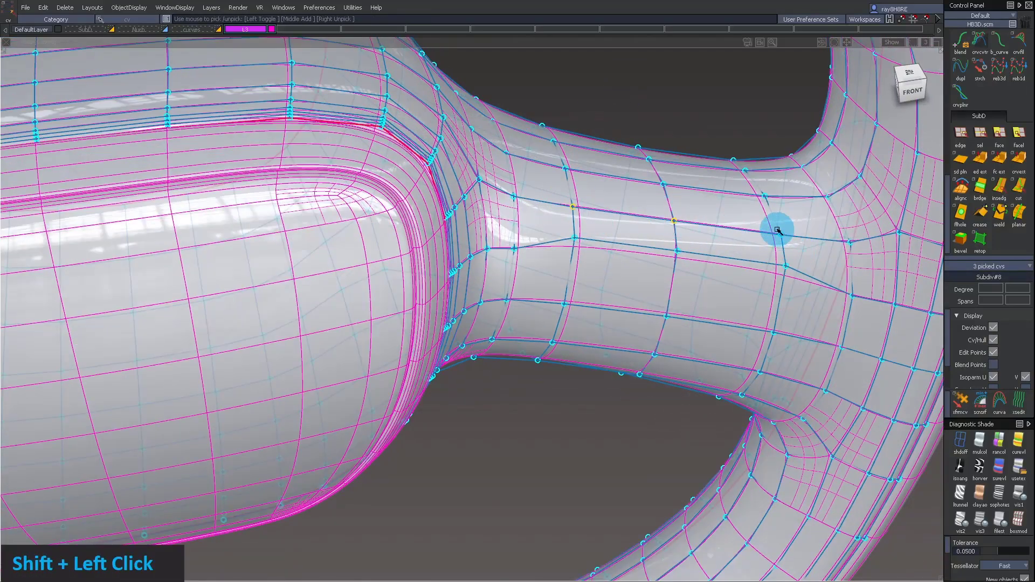
left_click_drag(667, 205, 722, 325)
right_click_drag(723, 325, 698, 289, "ctrl+shift")
left_click_drag(697, 286, 668, 99, "alt+shift")
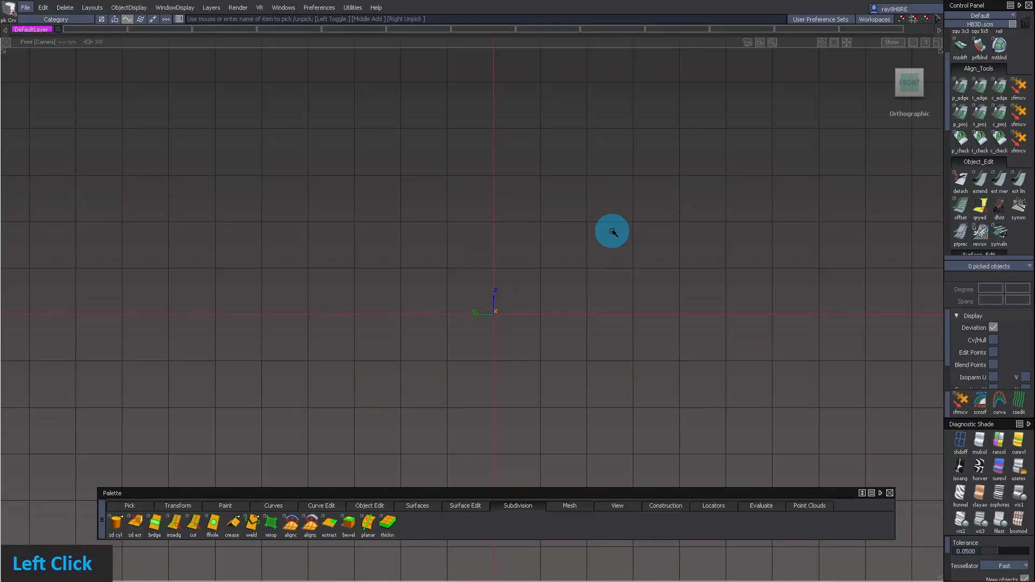
left_click(464, 506)
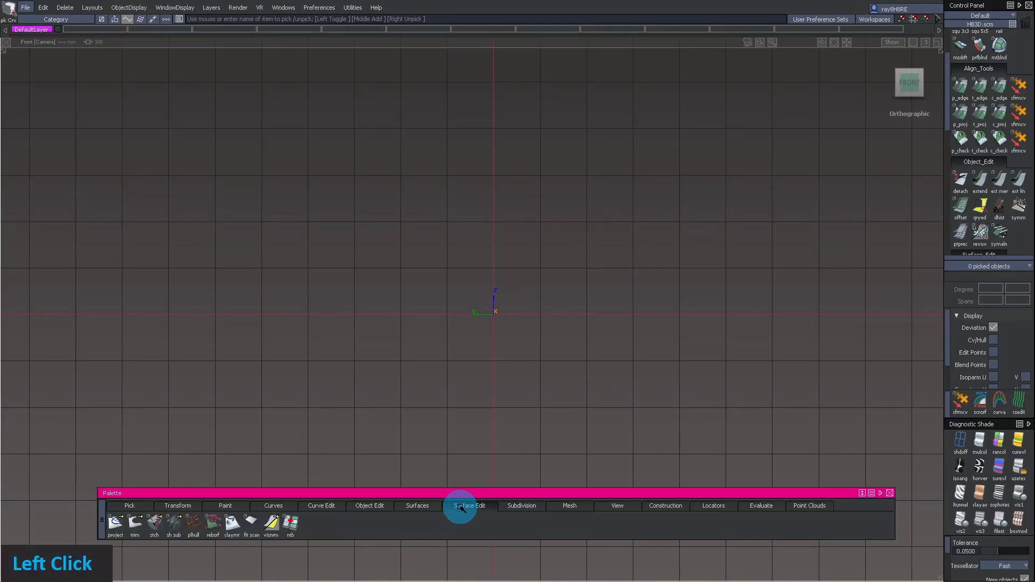
left_click(515, 507)
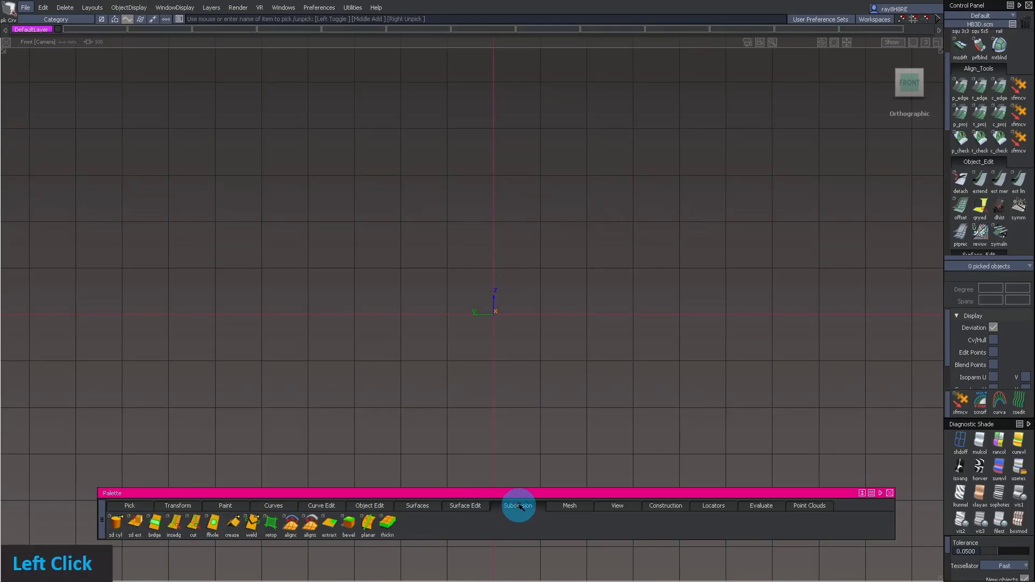
right_click(522, 507)
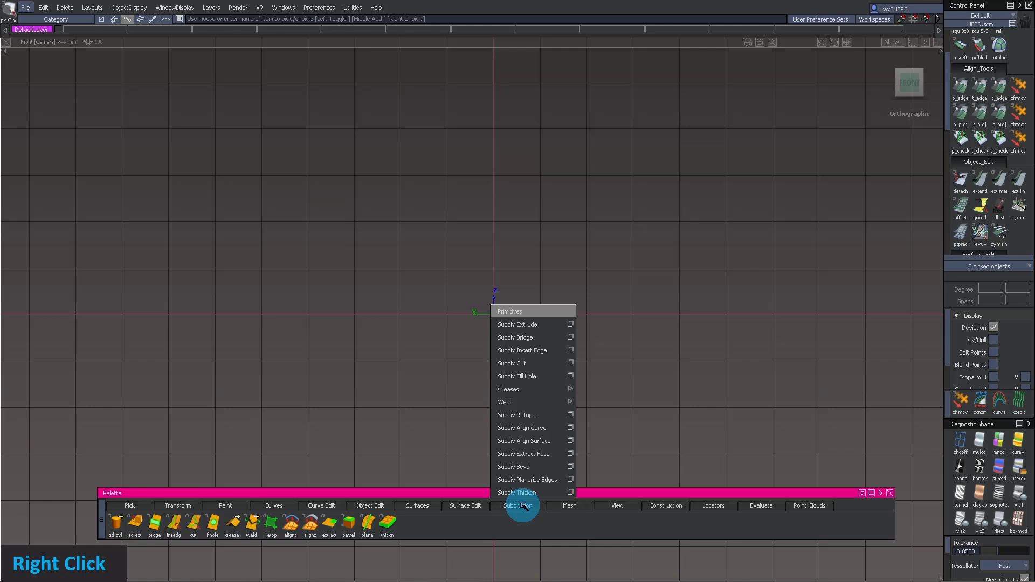
left_click(513, 522)
Step: Place a subdivision cylinder primitive at the origin
right_click_drag(116, 524, 110, 413)
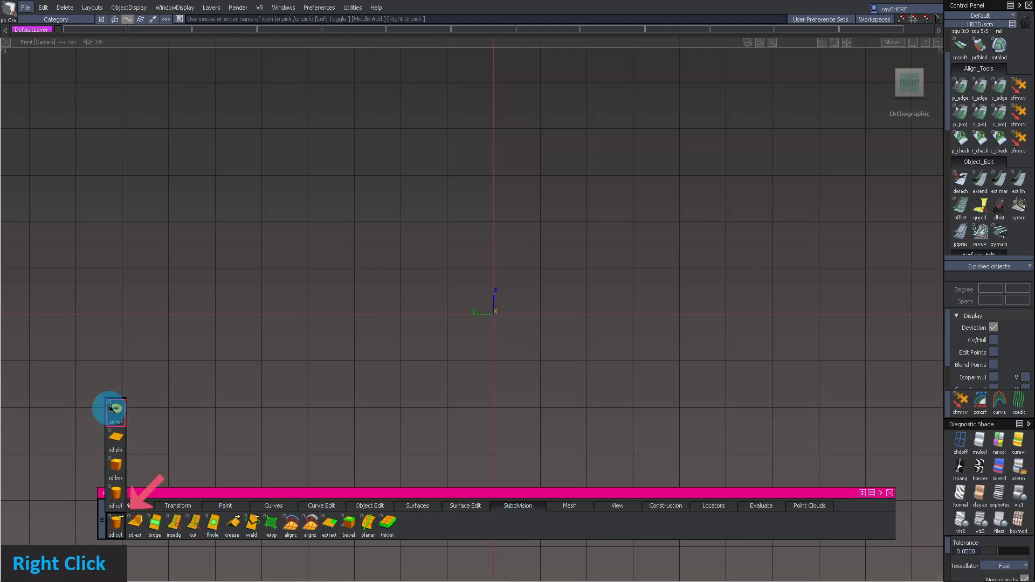
right_click_drag(120, 488, 117, 491)
left_click_drag(400, 270, 499, 289, "alt")
left_click_drag(393, 293, 432, 294, "alt+shift")
key("l")
Step: Scale the cylinder non-proportionally into a wide, thin ring, using an X factor of .4 and enlarging its diameter
middle_click(593, 167, "ctrl+shift")
left_click(594, 168, "ctrl+shift")
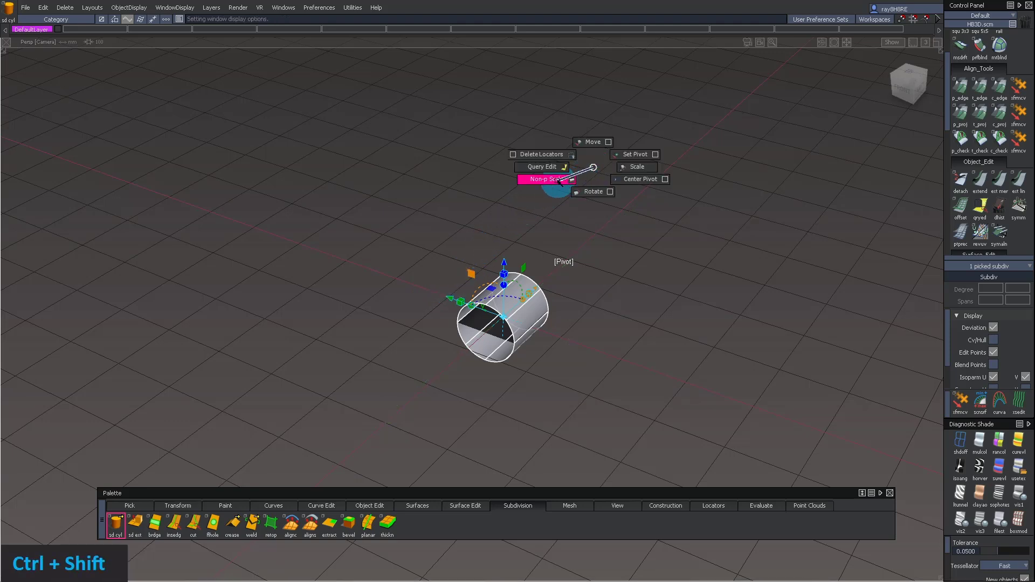
left_click_drag(563, 182, 550, 181, "ctrl+shift")
key("Tab")
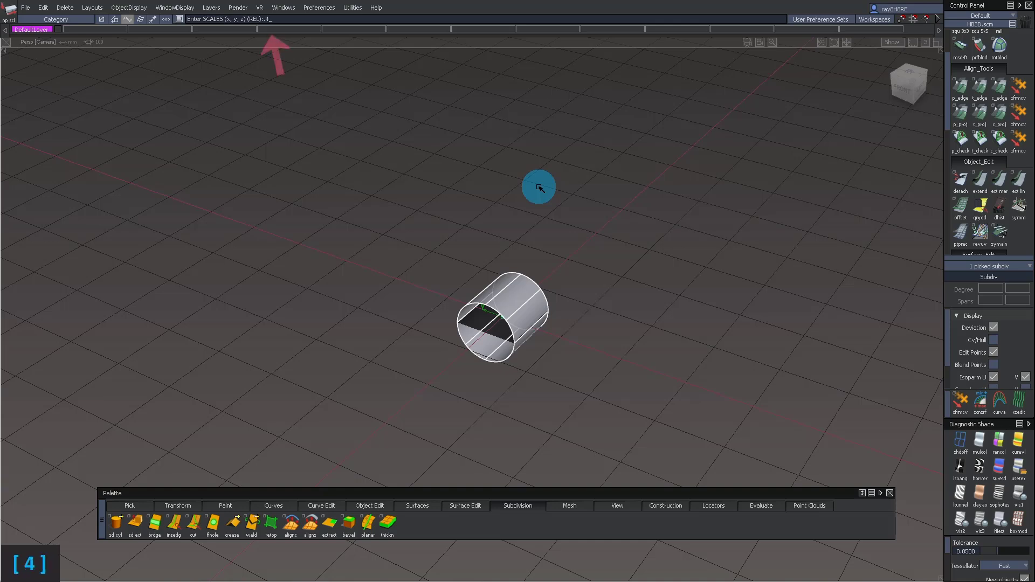
key("Return")
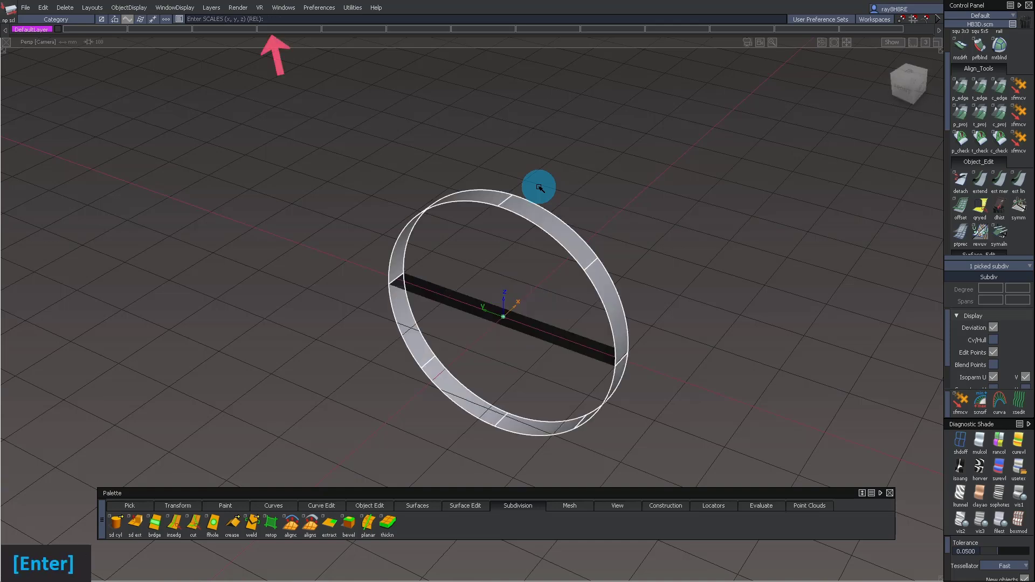
Step: Move the ring vertically in the front view until its lower edge sits at the ground grid
left_click_drag(414, 266, 502, 222, "alt+shift")
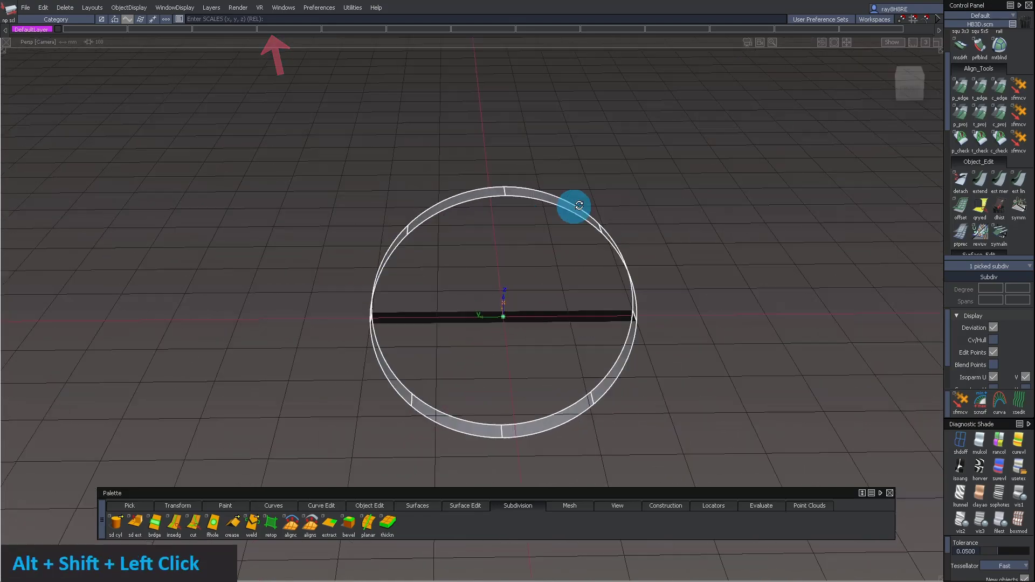
left_click(918, 86, "alt+shift")
left_click_drag(529, 326, 575, 192, "ctrl+shift")
middle_click_drag(597, 162, 554, 212, "alt+shift")
left_click_drag(545, 197, 531, 285, "ctrl+shift")
middle_click_drag(529, 316, 508, 279, "ctrl+shift")
right_click_drag(495, 312, 511, 211, "alt")
middle_click_drag(509, 202, 497, 223, "alt+shift")
left_click_drag(496, 223, 455, 277, "alt+shift")
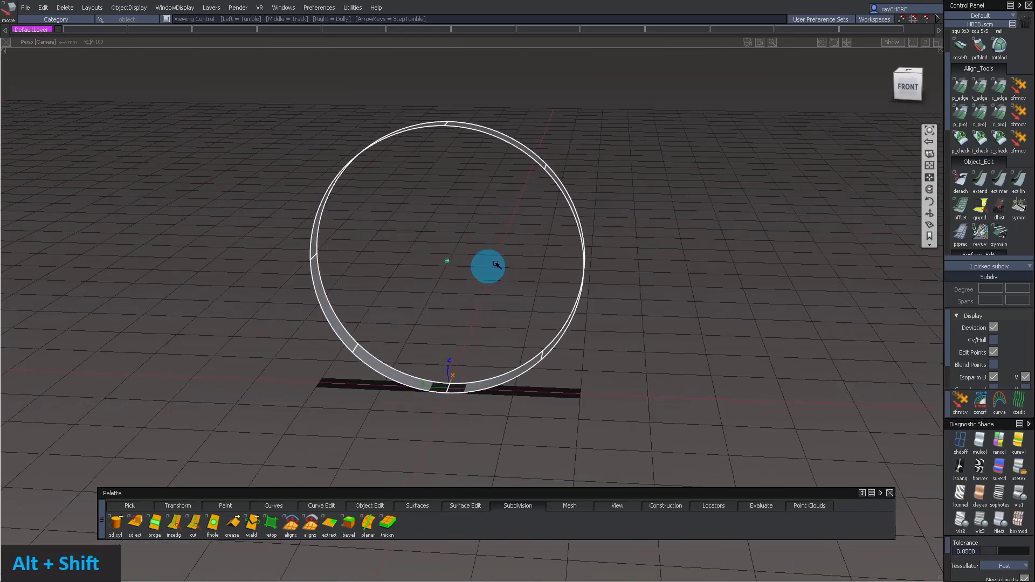
Step: Raise the ring further in the front view so that it stands clear above the ground grid
left_click(909, 84)
middle_click_drag(412, 296, 402, 338, "alt+shift")
middle_click_drag(472, 342, 449, 266, "ctrl+shift")
right_click_drag(458, 319, 465, 268, "alt")
middle_click_drag(467, 252, 501, 243, "alt+shift")
left_click_drag(502, 243, 347, 319, "alt+shift")
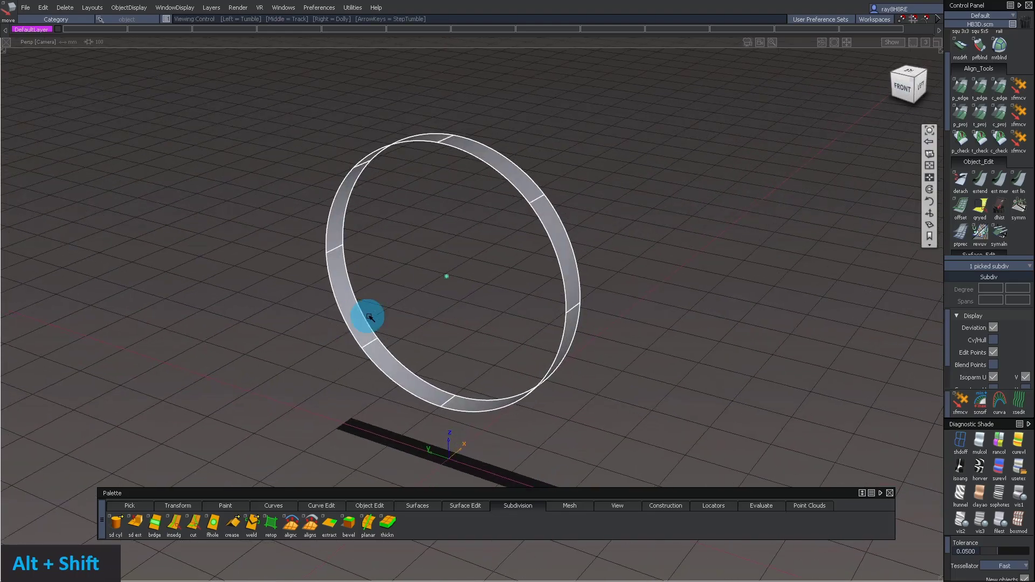
Step: Deselect the ring and display its control cage for picking individual CVs
left_click_drag(397, 185, 635, 212, "alt+shift")
middle_click_drag(636, 213, 623, 207, "alt+shift")
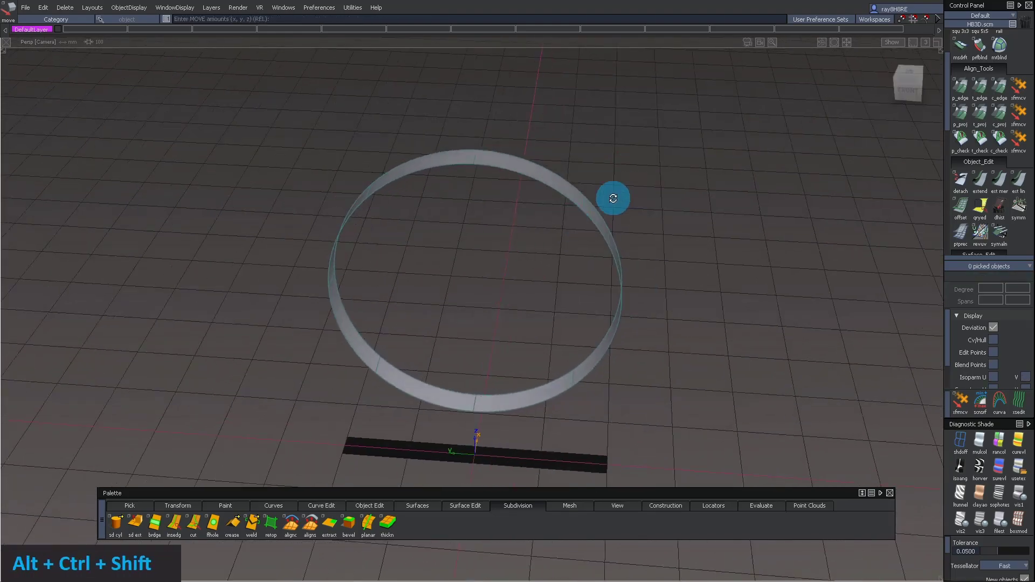
left_click_drag(615, 200, 619, 164, "alt+shift")
left_click_drag(619, 162, 595, 181, "ctrl+shift")
left_click(533, 153)
right_click_drag(599, 226, 600, 185, "ctrl+shift")
left_click_drag(535, 145, 484, 150, "ctrl+shift")
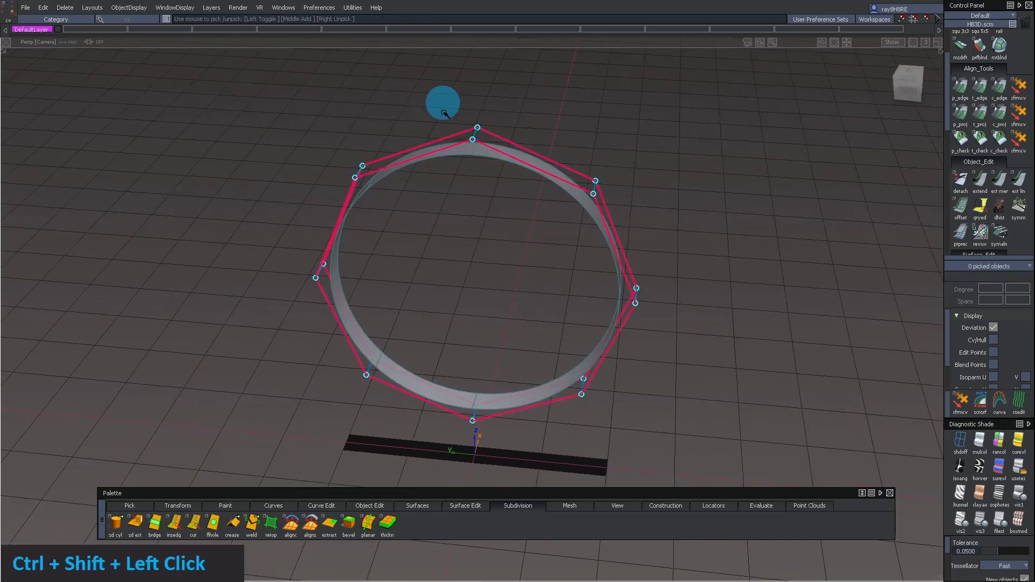
Step: Try to move the two uppermost CVs of the ring
left_click_drag(443, 97, 514, 179)
mouse_move(531, 217)
left_mouse_down("alt+shift")
mouse_move(769, 211)
mouse_move(633, 194)
mouse_move(589, 213)
left_mouse_up("alt+shift")
right_click_drag(680, 265, 684, 230)
key("ctrl+z")
Step: Try to pick and move a hull of the ring
left_click_drag(717, 176, 609, 195, "alt+shift")
left_click_drag(546, 154, 517, 217, "alt+shift")
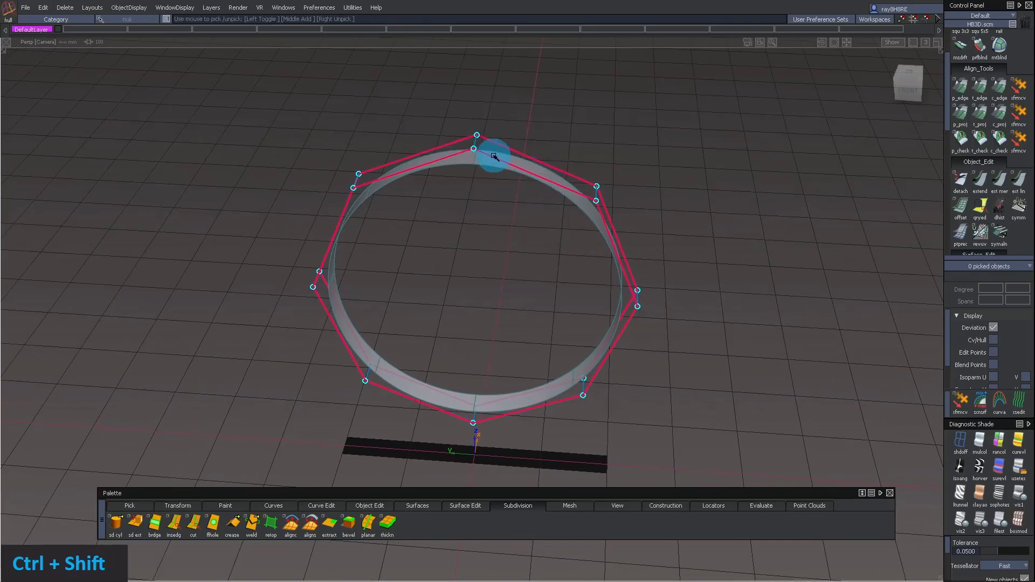
left_click_drag(624, 169, 693, 189, "alt+shift")
right_click_drag(693, 189, 698, 138, "ctrl+shift")
key("ctrl+z")
left_click_drag(609, 173, 549, 243, "alt+shift")
left_click_drag(549, 244, 550, 181, "ctrl+shift")
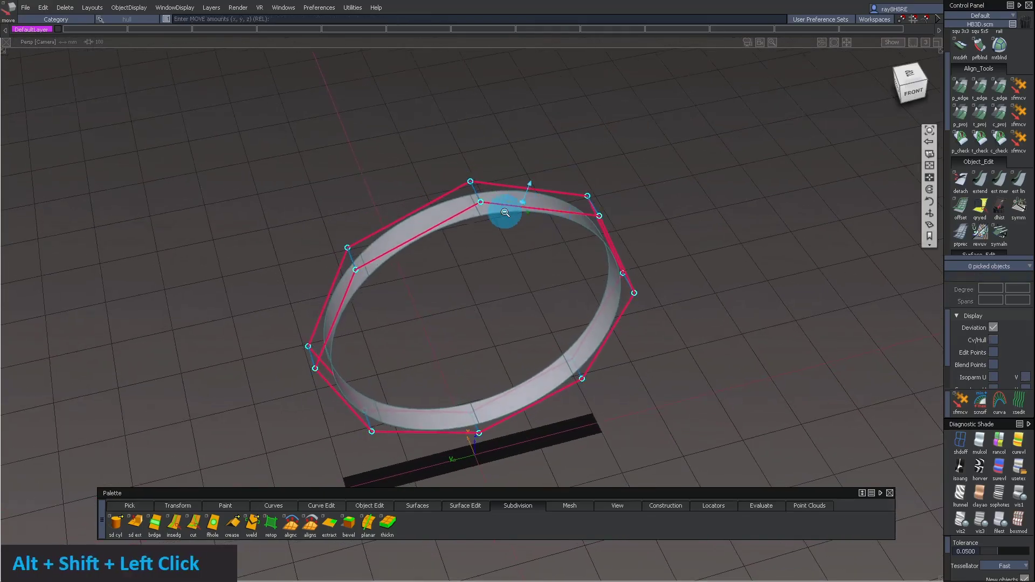
Step: Pick a single inner edge of the ring's control cage and activate edge-loop picking
left_click_drag(504, 212, 529, 222, "alt+shift")
middle_click_drag(529, 221, 659, 185, "alt+shift")
left_click_drag(659, 185, 527, 194, "alt+shift")
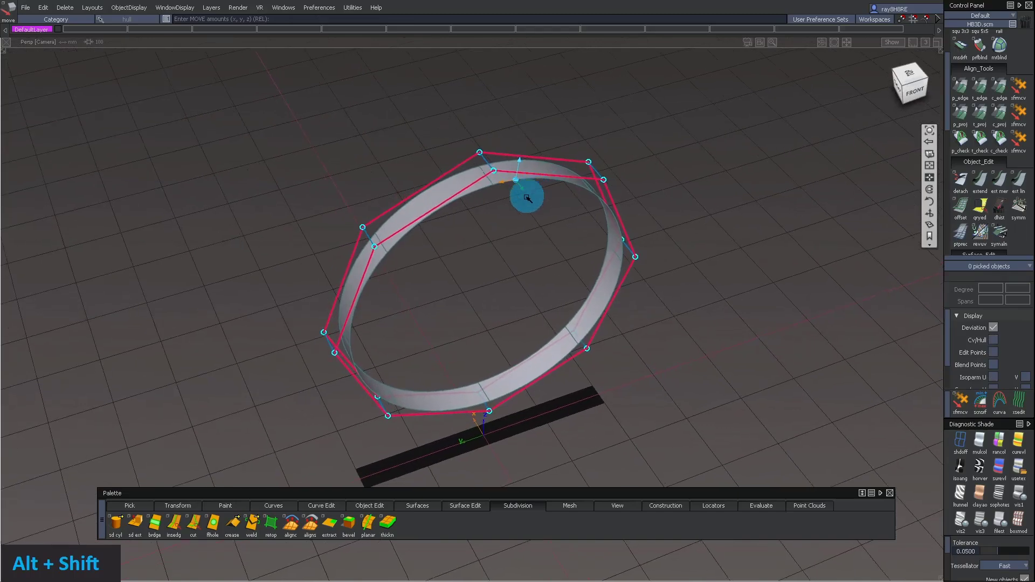
left_click(130, 506)
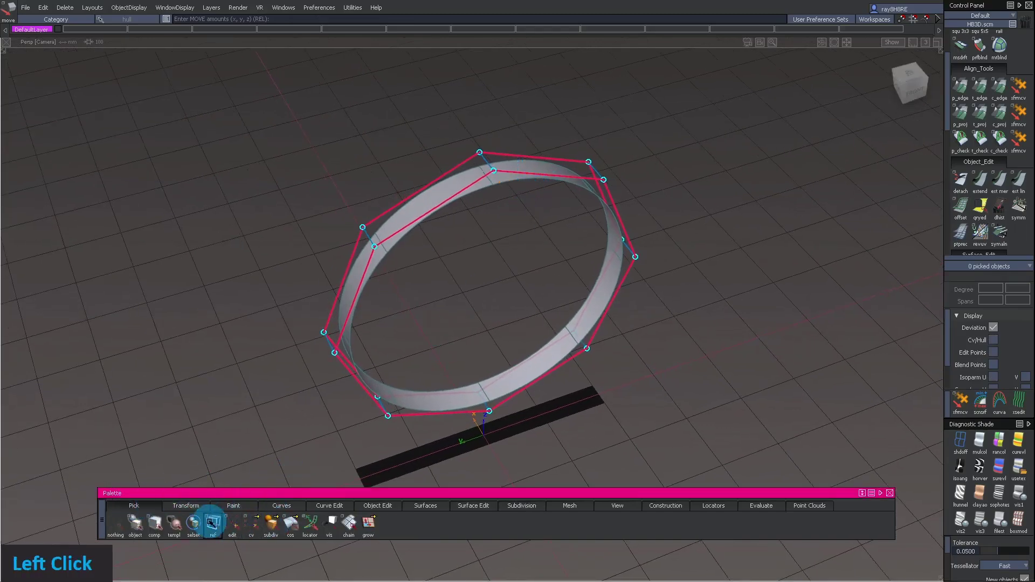
right_click(253, 525)
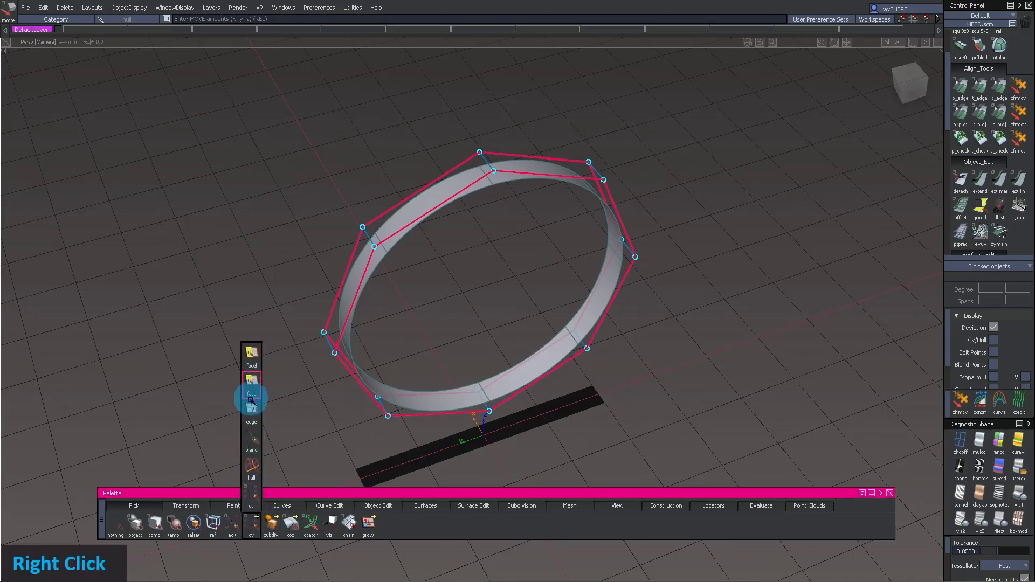
left_click(251, 413)
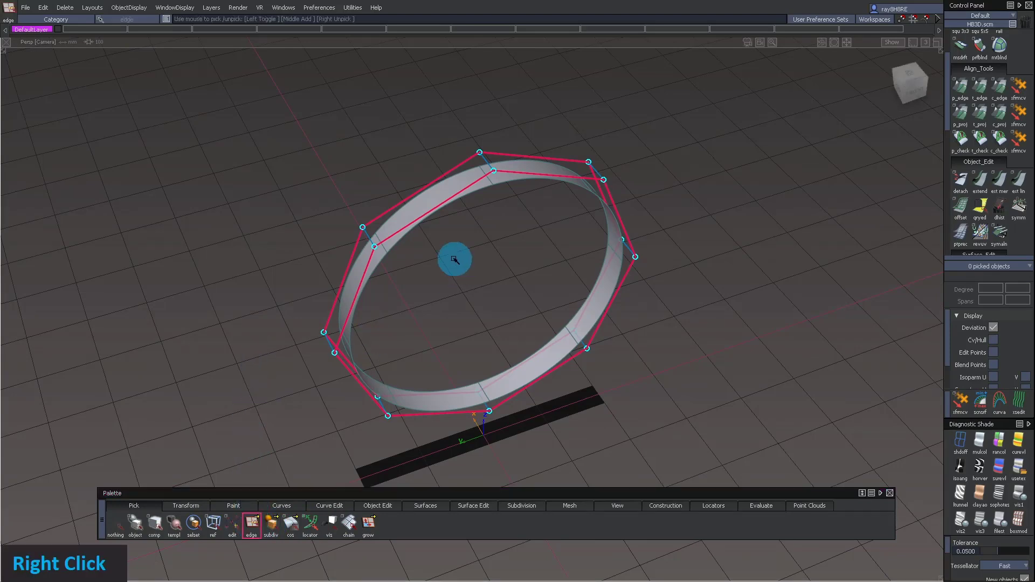
left_click_drag(548, 205, 445, 233, "alt+shift")
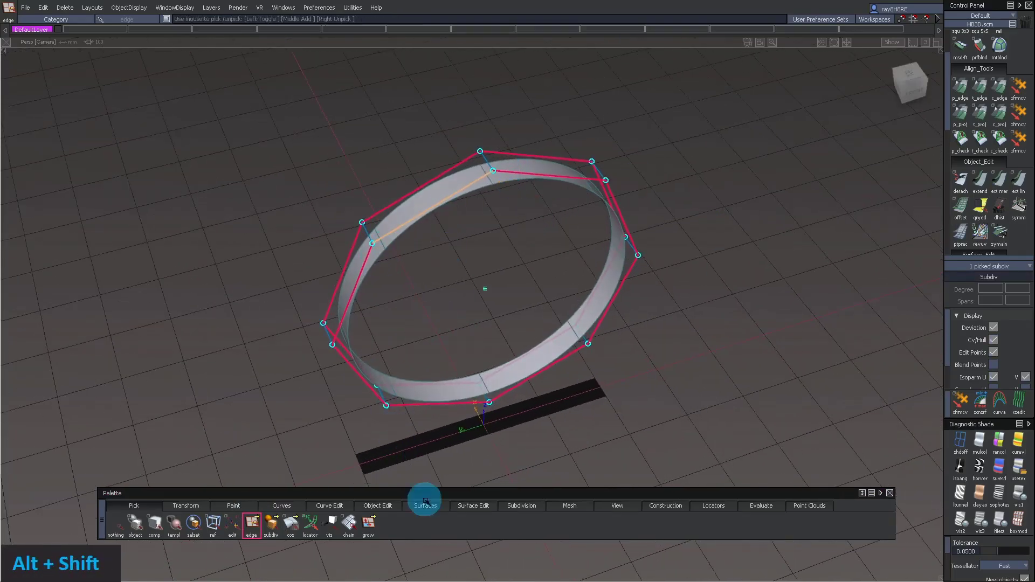
right_click(271, 525)
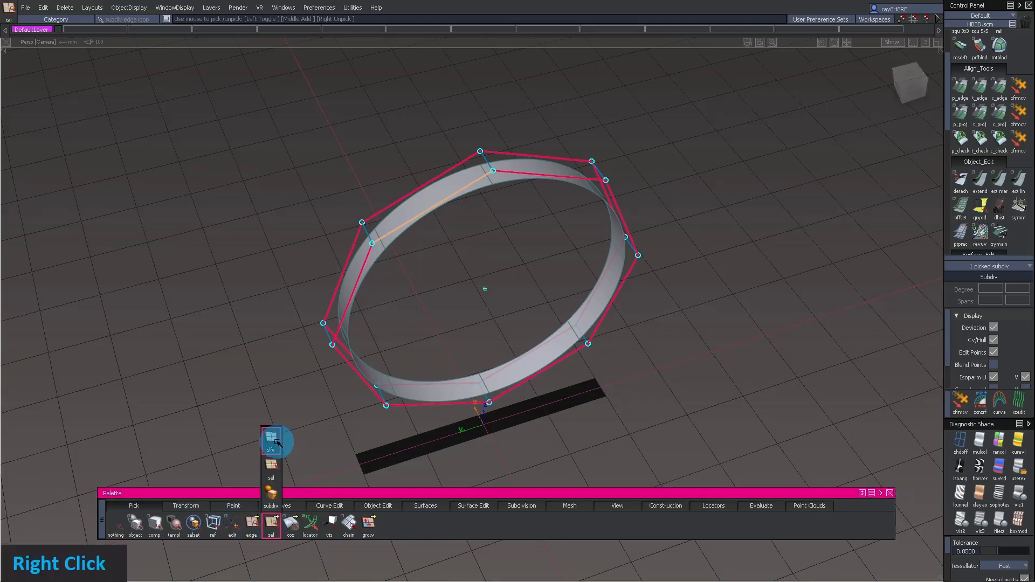
Step: Pick three neighbouring CVs along the upper part of one rim of the ring's control cage
left_click_drag(319, 302, 356, 226, "alt+shift")
left_click_drag(387, 308, 381, 250, "ctrl+shift")
middle_click(479, 287, "ctrl+shift")
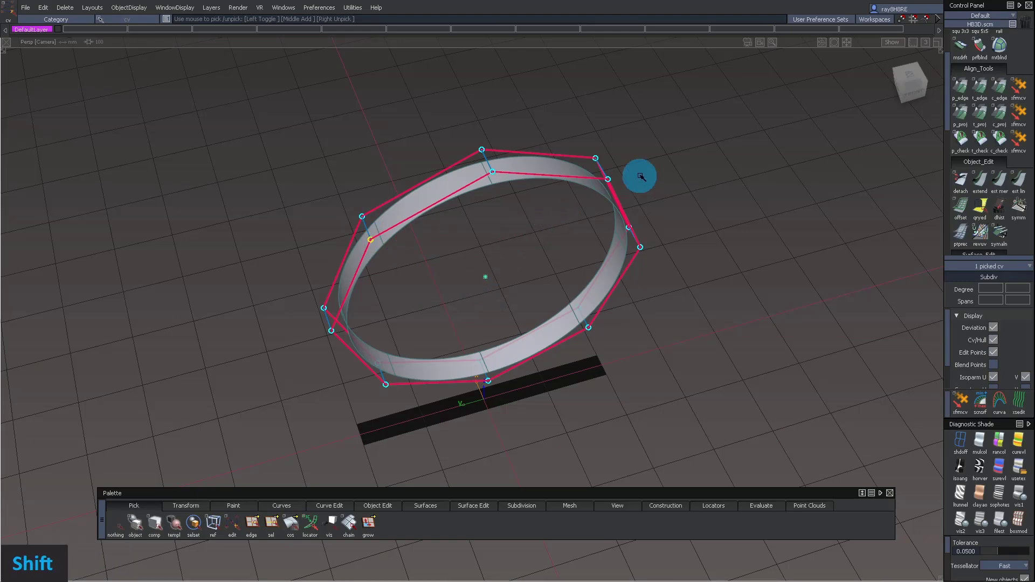
left_click_drag(610, 181, 615, 192, "shift")
left_click_drag(723, 259, 688, 215, "alt+shift")
middle_click_drag(689, 215, 620, 213, "alt+shift")
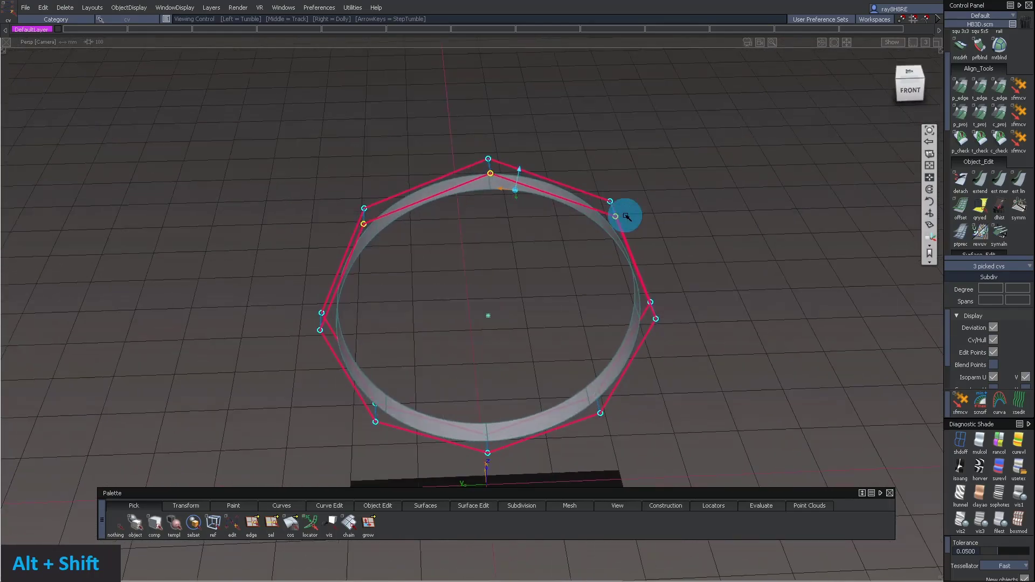
Step: Try to move the three picked CVs with the Transform CV tool and undo the change
left_click(960, 406)
key("space")
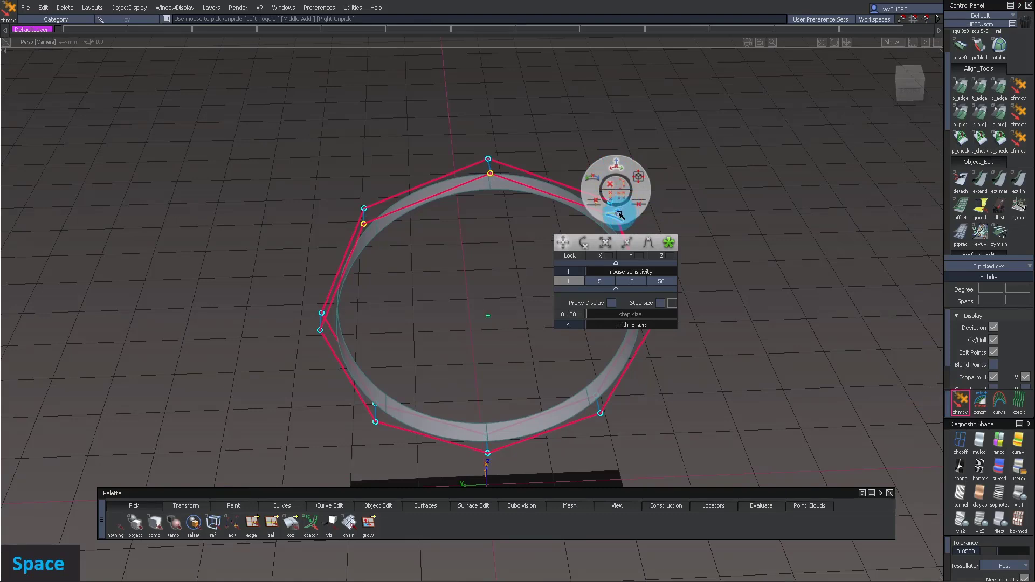
left_click_drag(661, 176, 657, 180)
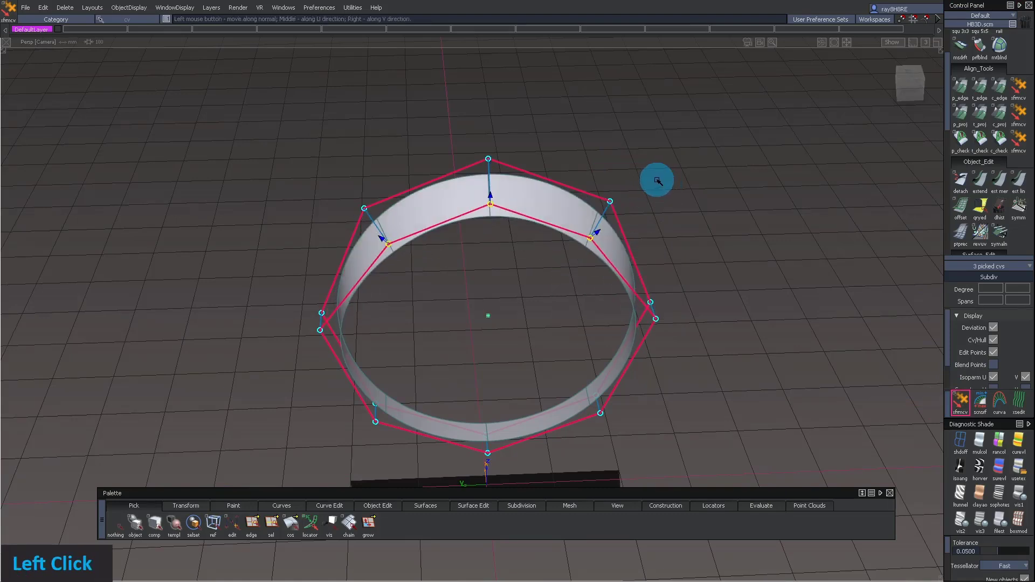
key("ctrl+z")
key("space")
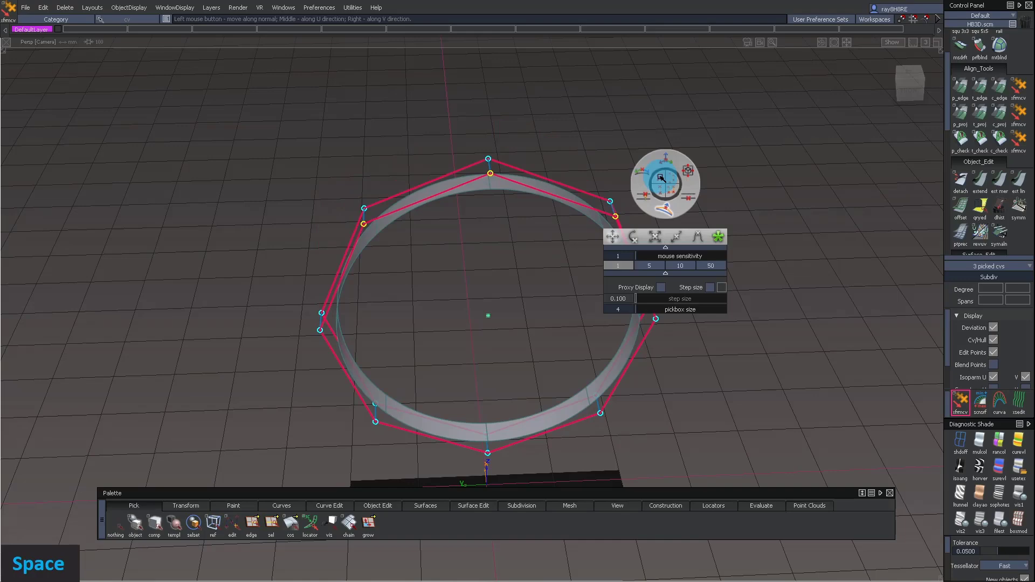
left_click_drag(557, 147, 548, 167, "alt+shift")
key("ctrl+z")
Step: Examine the ring from several angles, with its faceted box mode display turned on briefly
left_click_drag(395, 209, 608, 201, "alt+shift")
right_click_drag(607, 201, 599, 201, "alt+shift")
left_click_drag(599, 201, 615, 186, "alt+shift")
middle_click_drag(614, 186, 619, 173, "alt+shift")
left_click_drag(619, 173, 631, 157, "alt+shift")
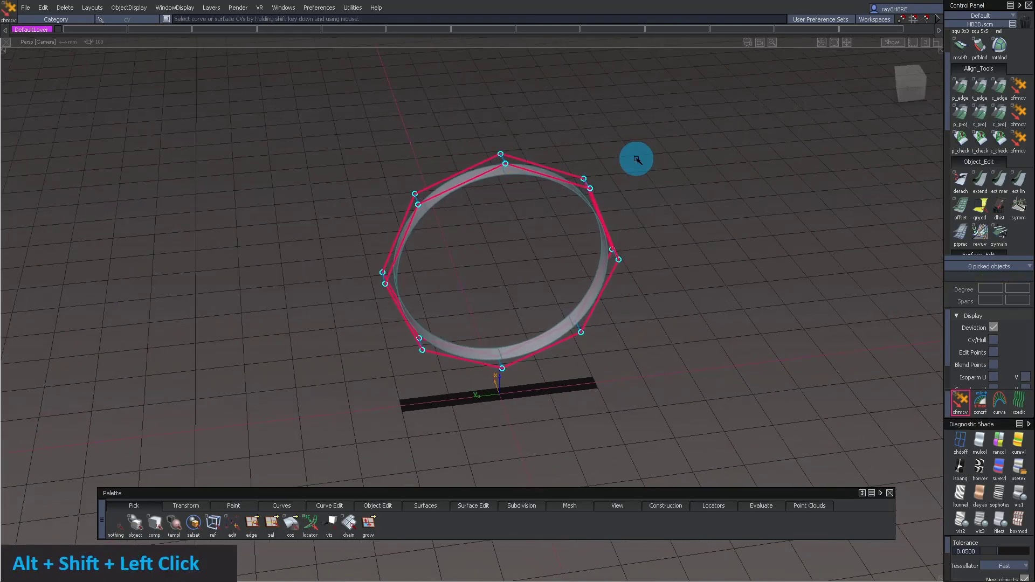
key("z")
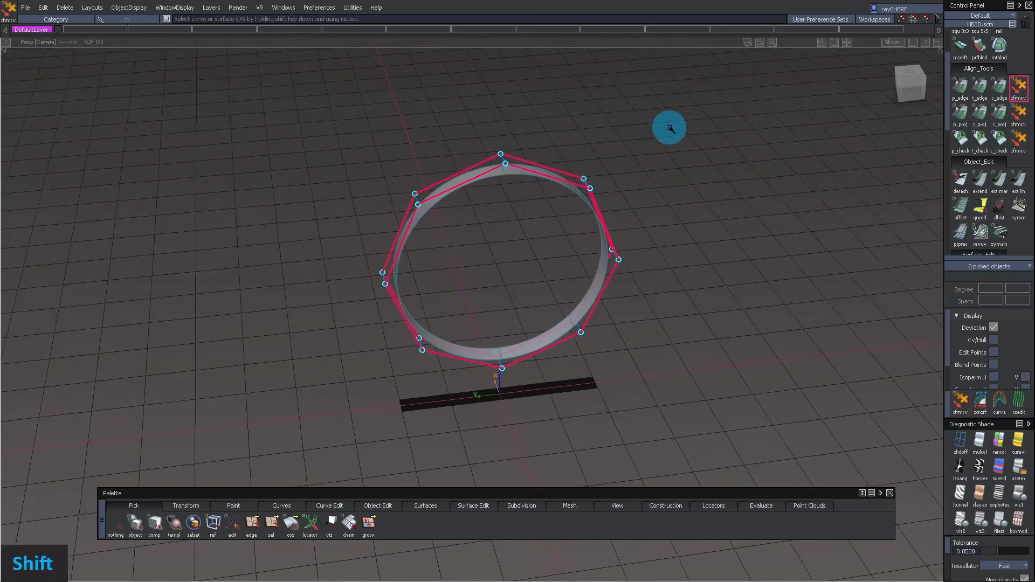
left_click_drag(613, 175, 541, 157, "alt+shift")
middle_click_drag(541, 157, 550, 148, "alt+shift")
left_click_drag(550, 147, 446, 109, "alt+shift")
left_click(1019, 519)
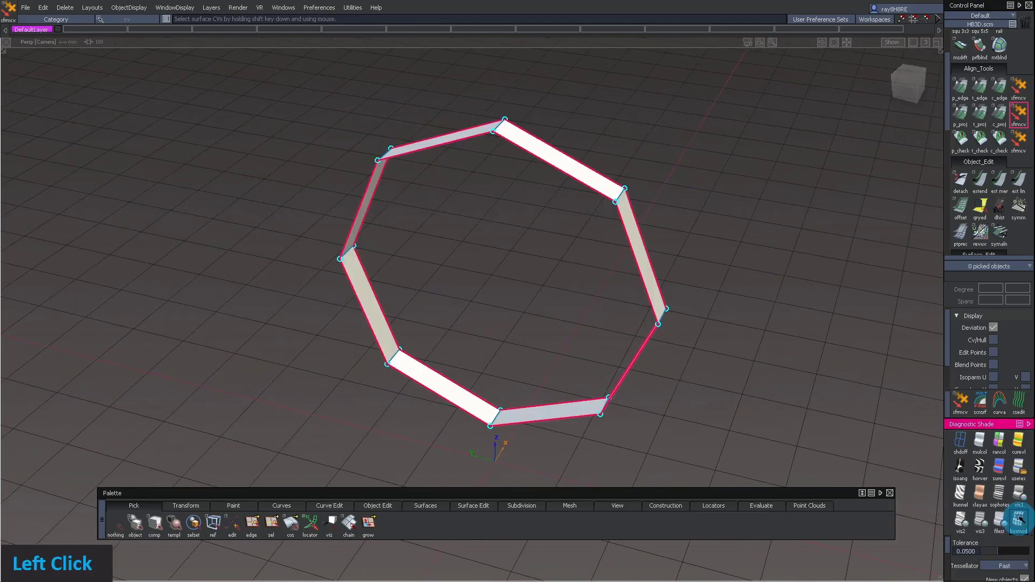
mouse_move(677, 243)
left_mouse_down("alt+shift")
mouse_move(316, 238)
mouse_move(700, 225)
mouse_move(596, 237)
mouse_move(620, 233)
mouse_move(427, 220)
mouse_move(745, 216)
left_mouse_up("alt+shift")
key("h")
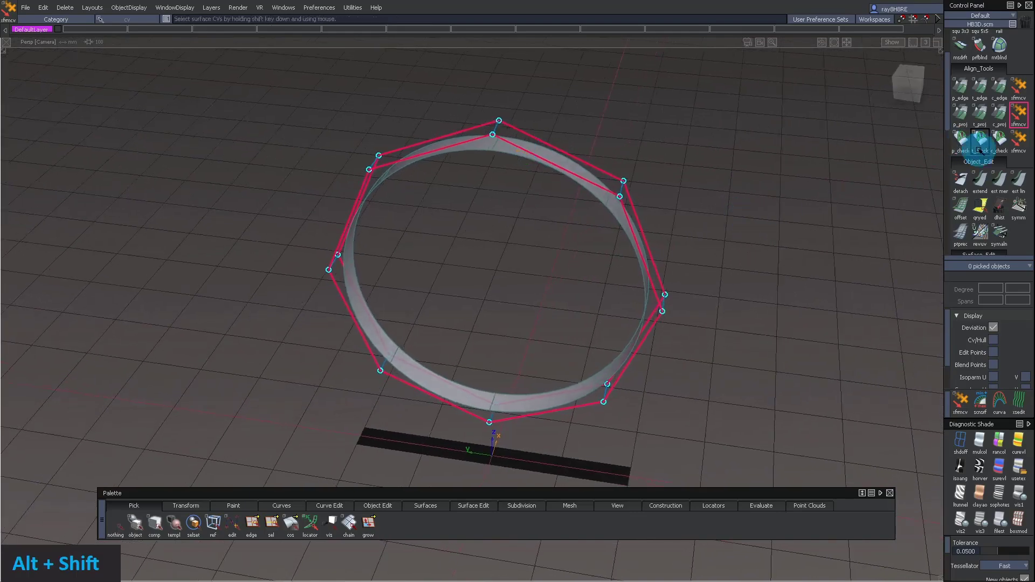
Step: Pick both boundary edge loops of the ring with edge-loop picking
scroll(989, 165, "down", 5)
scroll(989, 171, "down", 2)
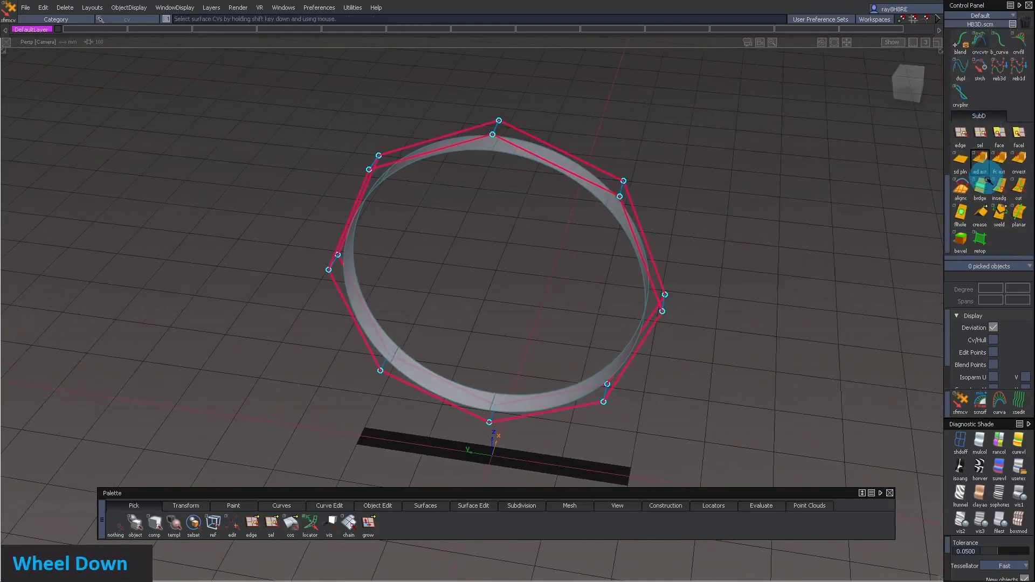
left_click(982, 132)
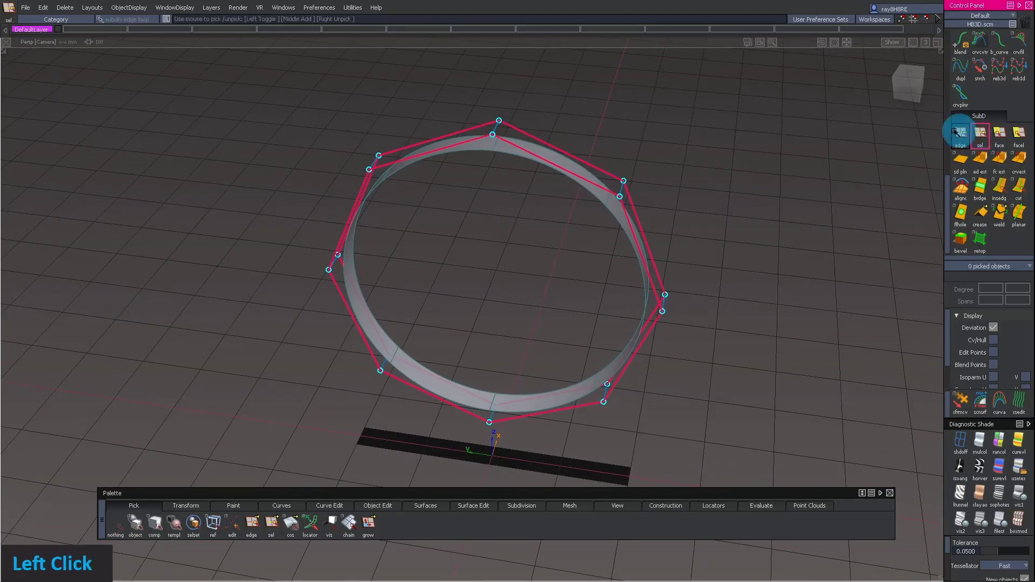
left_click(508, 144)
left_click(515, 128, "shift")
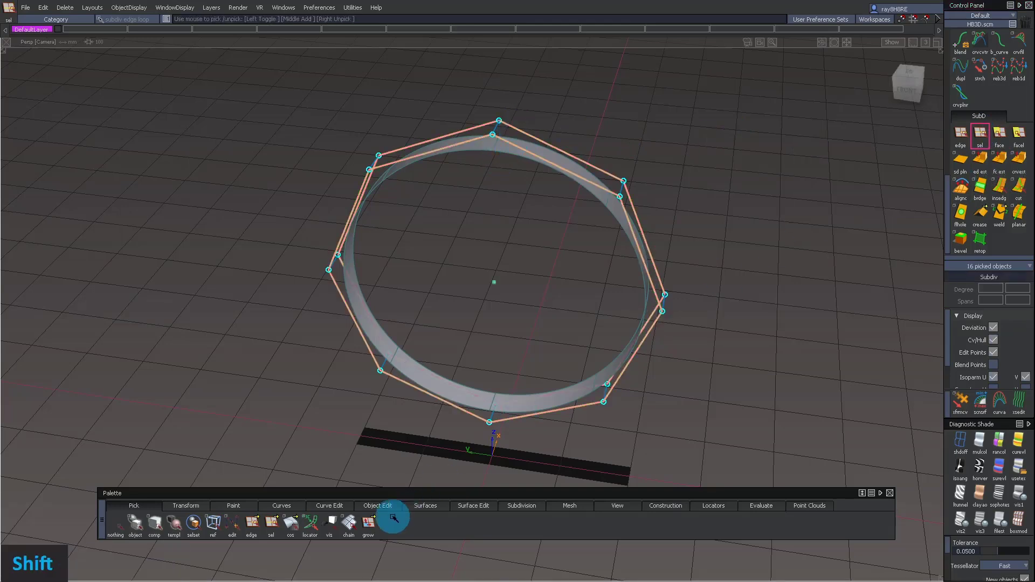
Step: Extrude both picked edge loops inward with Subdiv Extrude, using the Normal direction
left_click(531, 506)
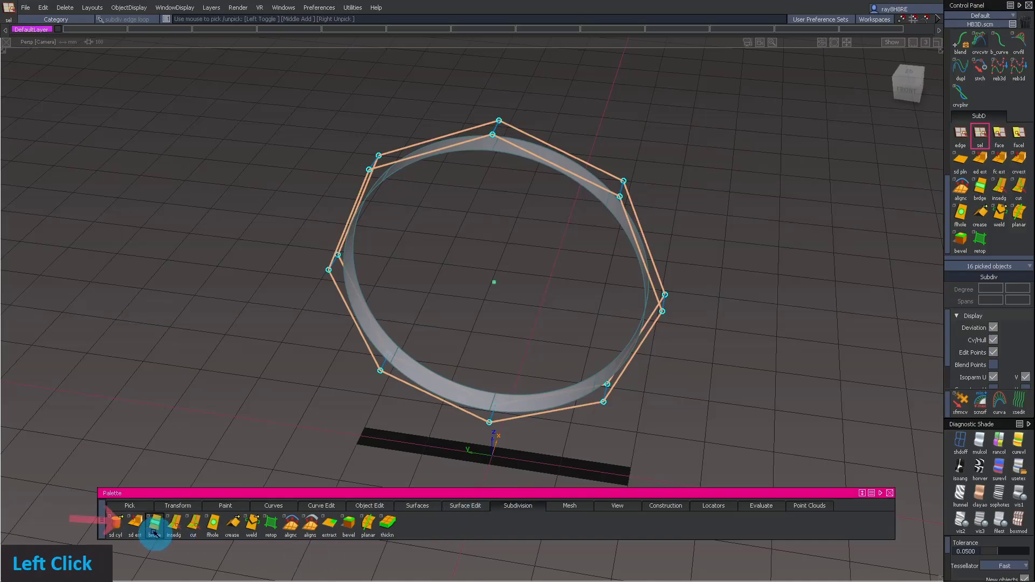
left_click_drag(412, 296, 591, 92, "alt+shift")
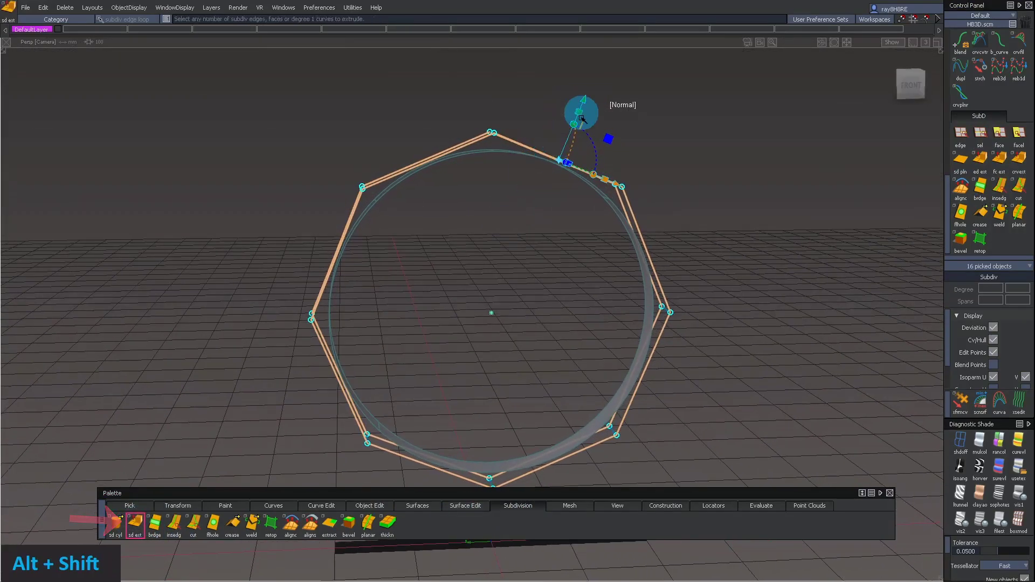
mouse_move(583, 141)
left_mouse_down("alt+shift")
mouse_move(550, 161)
mouse_move(594, 127)
left_mouse_up("alt+shift")
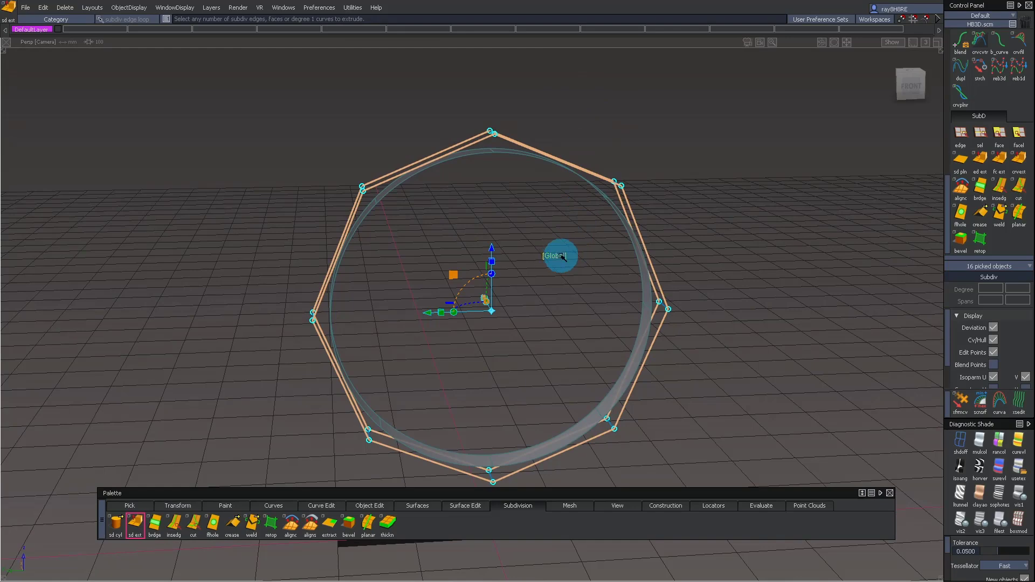
left_click(602, 129)
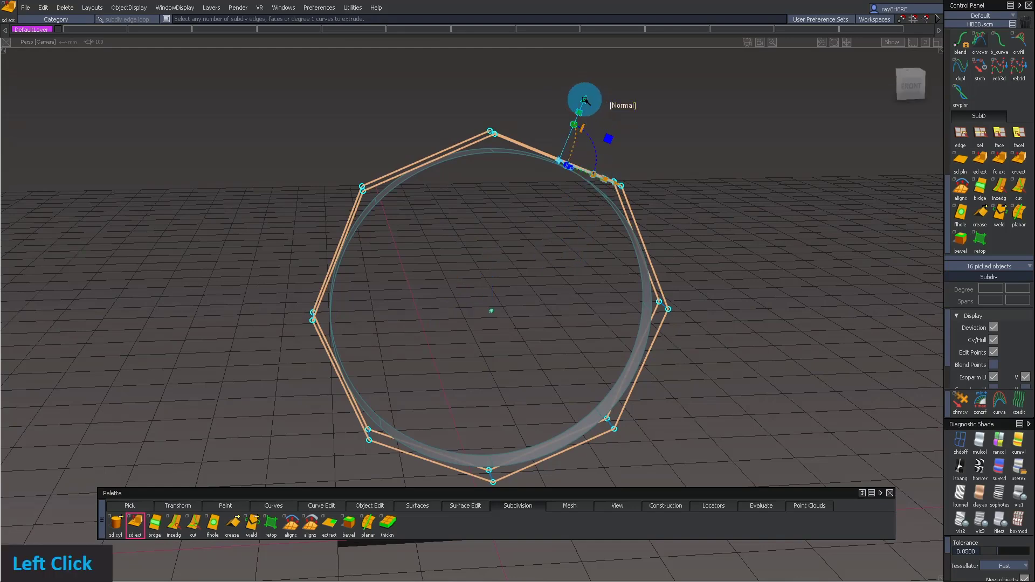
left_click_drag(585, 100, 408, 149)
right_click_drag(408, 149, 455, 157, "alt+shift")
left_click_drag(455, 157, 497, 173, "alt+shift")
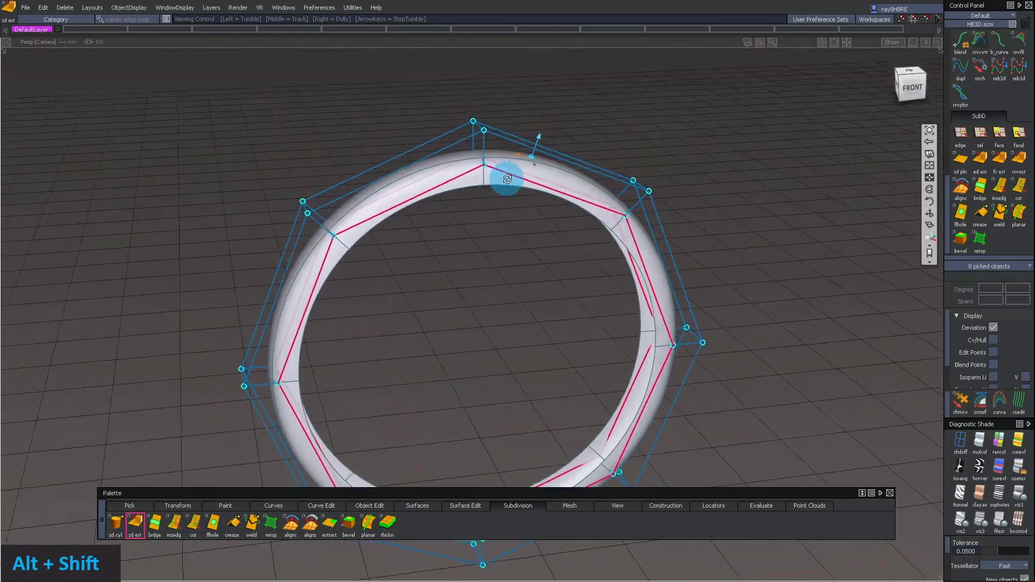
middle_click_drag(497, 173, 523, 178, "alt+shift")
left_click_drag(523, 178, 553, 185, "alt+shift")
Step: Pick the two inner boundary edge loops and connect them with the Subdivision Bridge tool
left_click(981, 134)
left_click(519, 167, "shift")
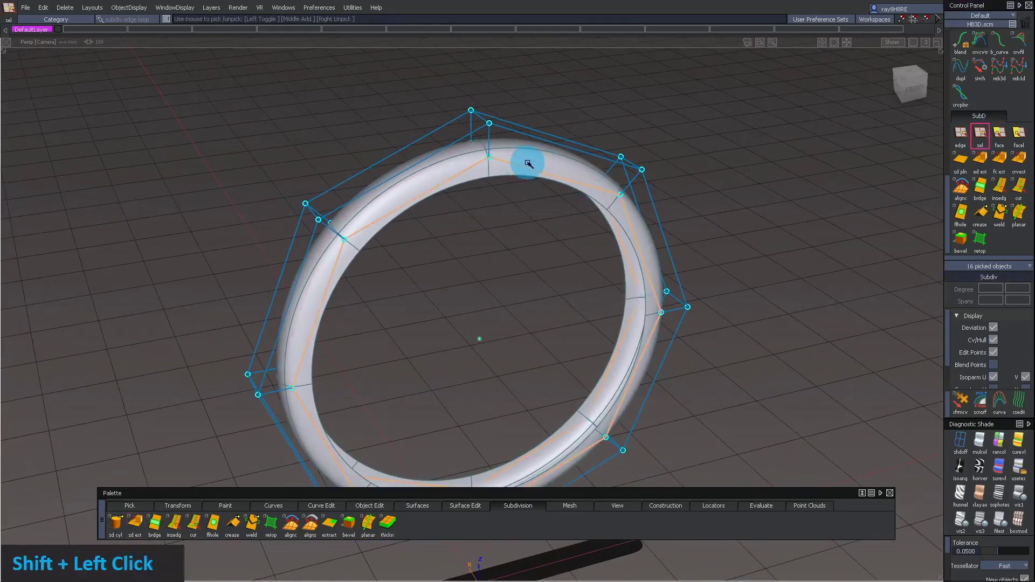
left_click_drag(529, 164, 654, 215, "alt+shift")
middle_click_drag(654, 215, 529, 211, "alt+shift")
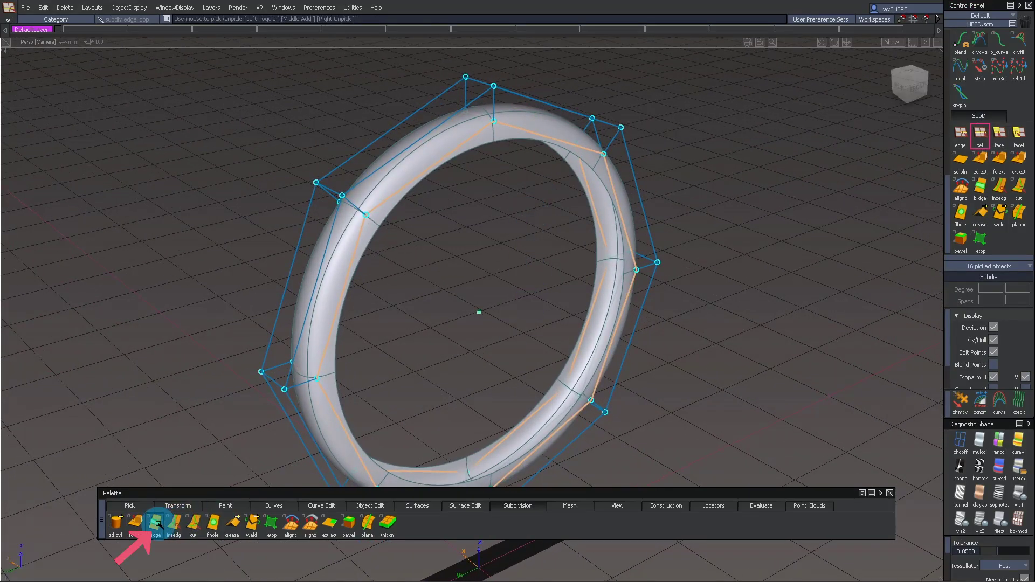
left_click(156, 523)
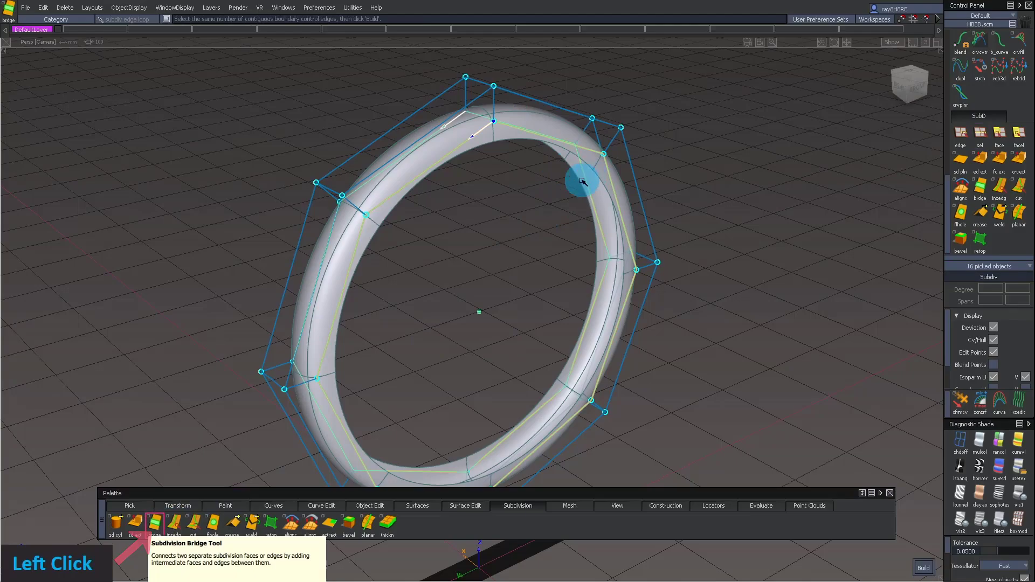
key("space")
Step: Display the bridged ring in faceted box mode and turn it towards the front
right_click_drag(551, 197, 636, 129, "alt+shift")
left_click_drag(637, 130, 493, 199, "alt+shift")
right_click_drag(493, 199, 447, 221, "alt+shift")
left_click_drag(462, 254, 467, 195, "ctrl+shift")
left_click(1004, 497)
mouse_move(696, 270)
left_mouse_down("alt+shift")
mouse_move(663, 280)
mouse_move(430, 237)
mouse_move(333, 237)
mouse_move(550, 247)
mouse_move(610, 216)
left_mouse_up("alt+shift")
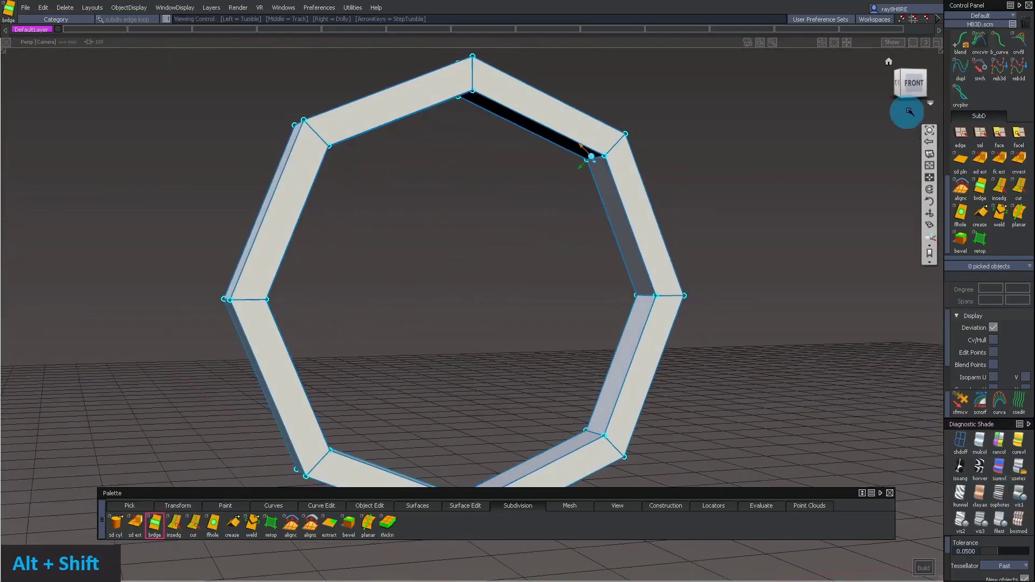
Step: Lower the ring's top centre CVs in the orthographic front view to flatten the top
left_click(912, 82)
middle_click_drag(599, 169, 511, 252, "alt+shift")
left_click_drag(474, 238, 523, 238, "ctrl+shift")
left_click_drag(463, 154, 540, 222, "shift")
middle_click_drag(518, 294, 615, 157, "ctrl+shift")
mouse_move(623, 142)
right_mouse_down()
mouse_move(629, 132)
mouse_move(630, 155)
right_mouse_up()
Step: Raise the ring's bottom centre CVs in the front view to flatten the bottom
middle_click_drag(517, 402, 512, 281, "alt+shift")
left_click_drag(503, 337, 504, 266, "ctrl+shift")
left_click_drag(465, 305, 534, 387, "shift")
middle_click_drag(524, 326, 526, 292, "ctrl+shift")
right_click_drag(526, 292, 540, 261)
Step: Try to move the four CVs on the ring's right-hand side and undo each move
middle_click_drag(542, 260, 522, 324, "alt+shift")
left_click_drag(527, 310, 534, 262, "ctrl+shift")
left_click_drag(567, 224, 685, 313, "shift")
middle_click_drag(702, 305, 706, 251, "ctrl+shift")
mouse_move(706, 251)
middle_mouse_down()
mouse_move(680, 243)
mouse_move(691, 252)
middle_mouse_up()
key("ctrl+z")
left_click_drag(720, 367, 736, 236, "ctrl+shift")
right_click_drag(726, 328, 731, 226, "ctrl+shift")
middle_click_drag(731, 226, 733, 229)
key("ctrl+z")
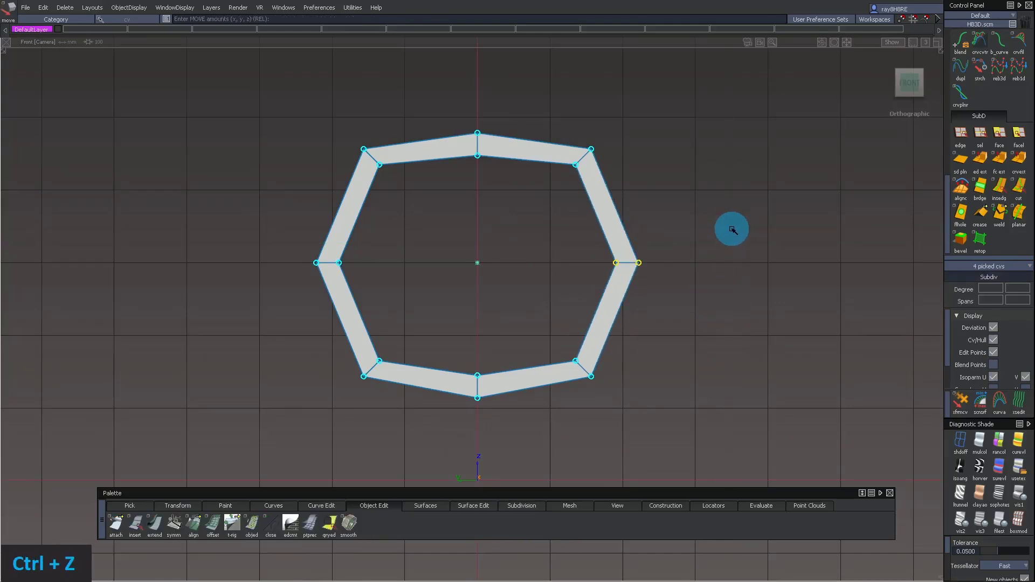
Step: Pick the whole ring and apply the Symmetry tool to it
mouse_move(646, 245)
left_mouse_down("ctrl+shift")
mouse_move(660, 160)
mouse_move(625, 205)
left_mouse_up("ctrl+shift")
left_click(614, 223)
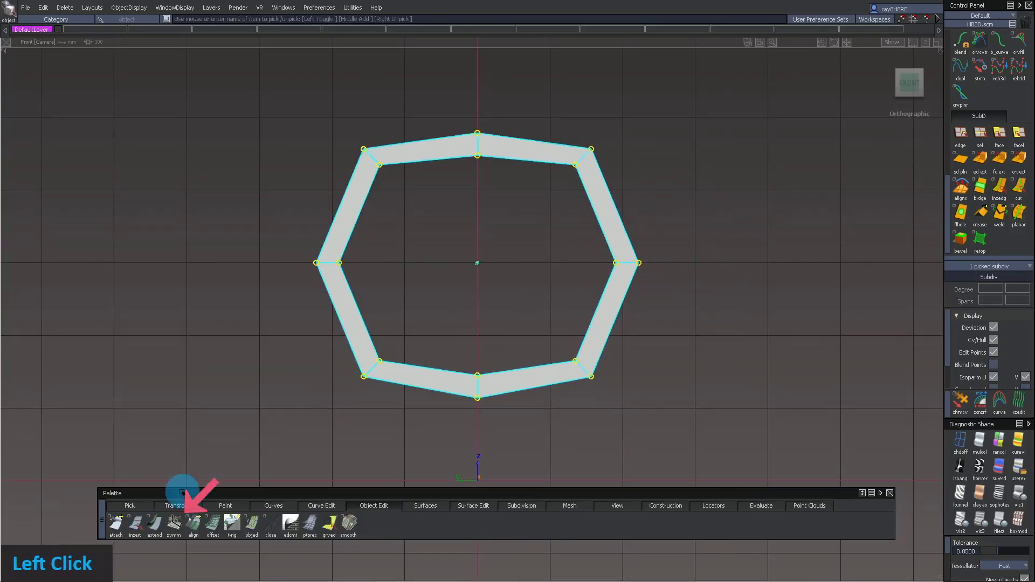
left_click(178, 525)
Step: Try to move the side CVs of the symmetric ring, undo the move and deselect them
left_click_drag(598, 327, 618, 274, "ctrl+shift")
left_click_drag(575, 239, 591, 231, "ctrl+shift")
left_click_drag(562, 240, 696, 283)
middle_click_drag(728, 332, 737, 292, "ctrl+shift")
mouse_move(737, 298)
right_mouse_down()
mouse_move(746, 326)
mouse_move(743, 317)
right_mouse_up()
key("ctrl+z")
left_click_drag(702, 339, 576, 264, "ctrl+shift")
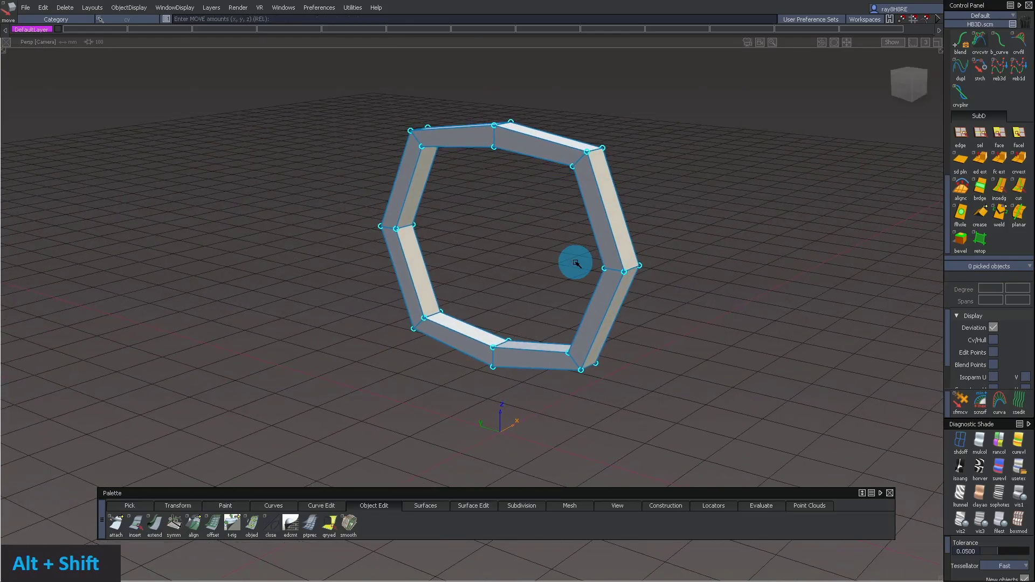
Step: Switch the ring back from box mode to its smooth subdivision display in perspective
key("h")
right_click_drag(592, 170, 744, 178, "alt+shift")
left_click_drag(745, 178, 647, 240, "alt+shift")
middle_click_drag(647, 241, 661, 168, "alt+shift")
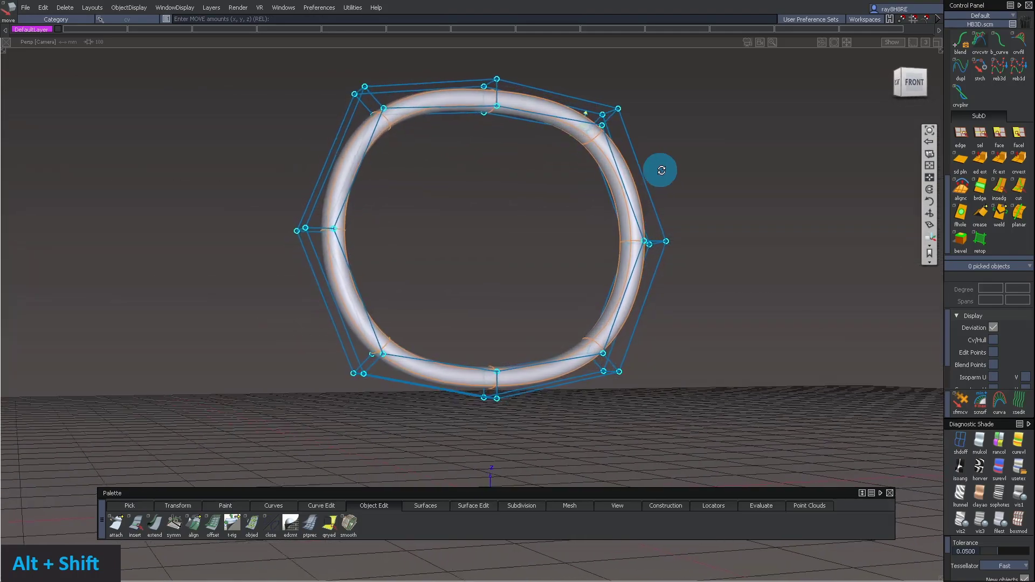
left_click_drag(689, 171, 547, 208, "alt+shift")
right_click_drag(548, 208, 582, 243, "alt+shift")
left_click_drag(582, 244, 826, 194, "alt+shift")
Step: Bevel the edge loop at the side of the symmetric ring into a short straight section with the Bevel tool
left_click(976, 138)
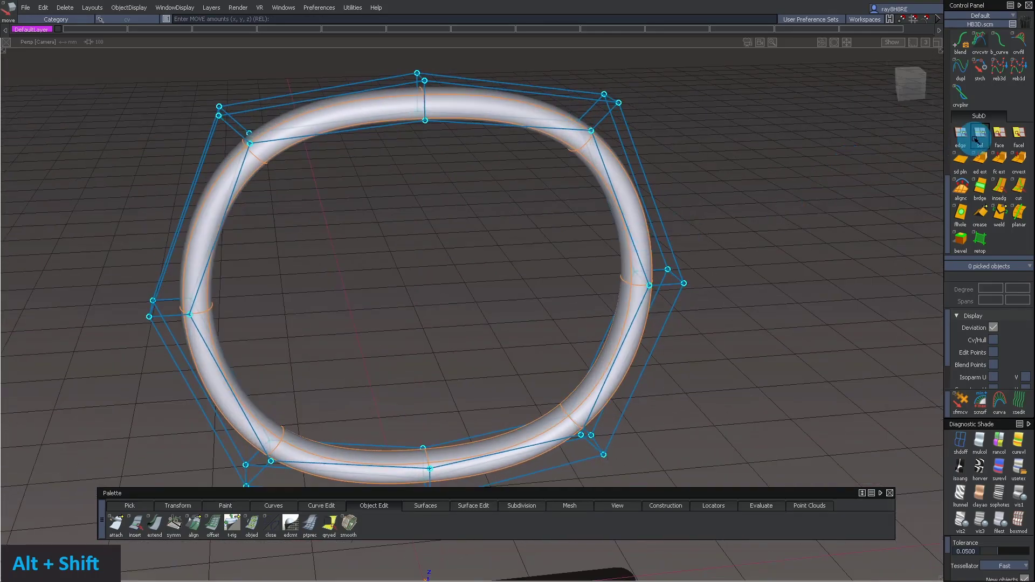
left_click(706, 299)
left_click_drag(673, 285, 671, 228, "alt+shift")
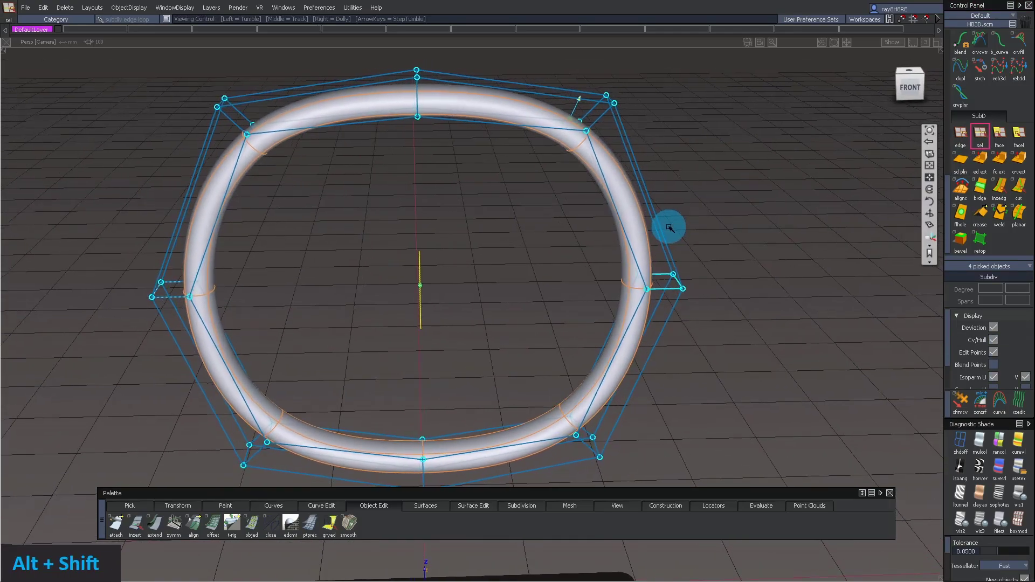
left_click(485, 489)
left_click(532, 505)
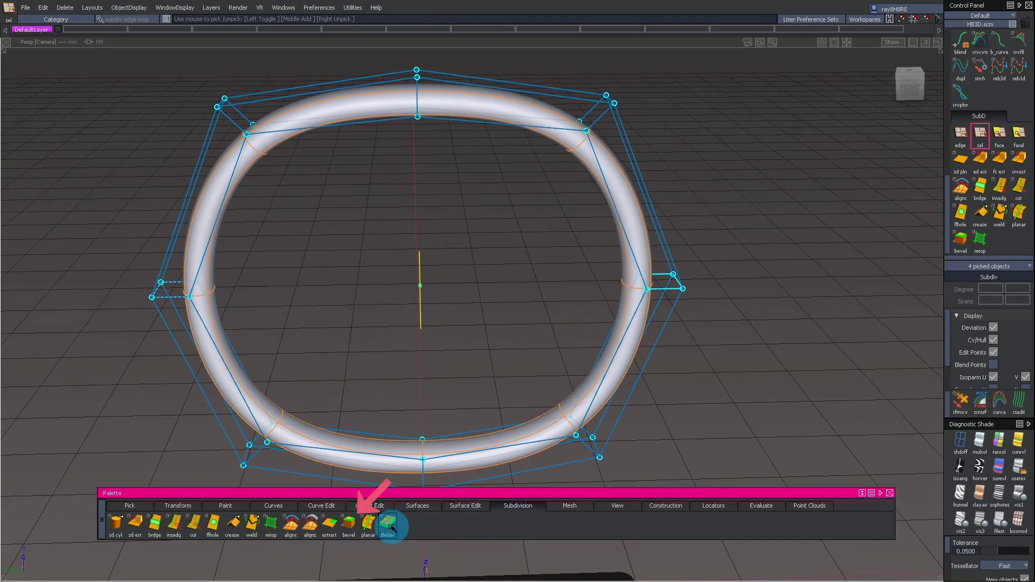
left_click(351, 524)
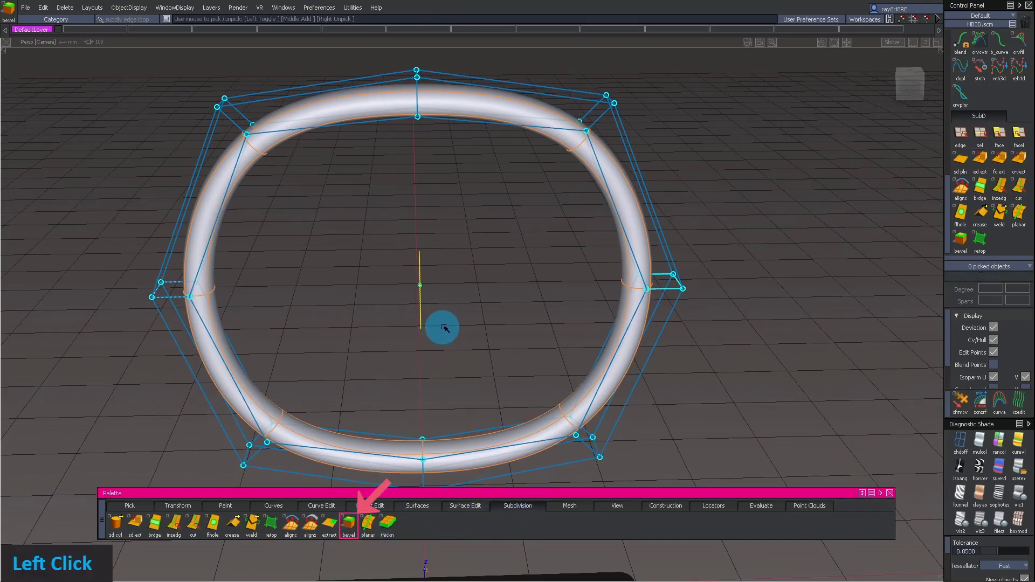
left_click_drag(477, 309, 574, 341)
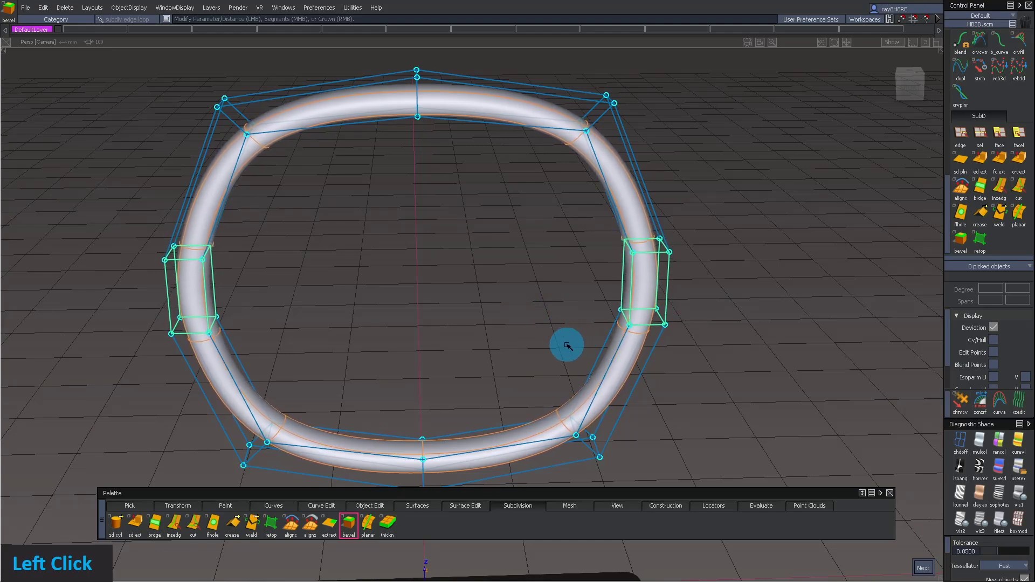
Step: Pick the CVs of the bevelled section on the ring's right-hand side in front view and adjust their position slightly
left_click_drag(567, 346, 872, 86, "alt+shift")
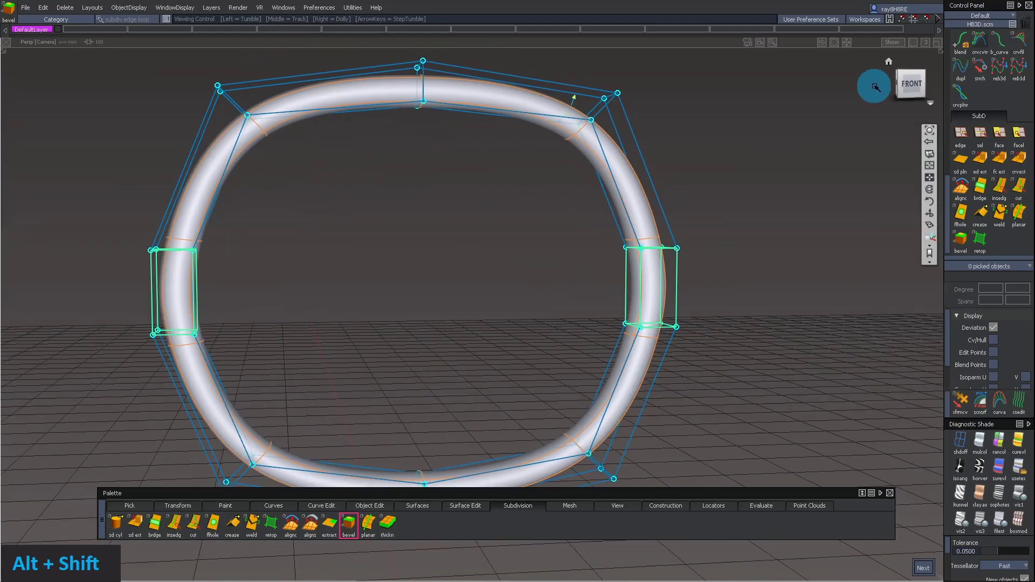
left_click(907, 85)
left_click(573, 228, "ctrl+shift")
left_click(590, 247, "shift")
middle_click_drag(590, 248, 735, 307, "ctrl+shift")
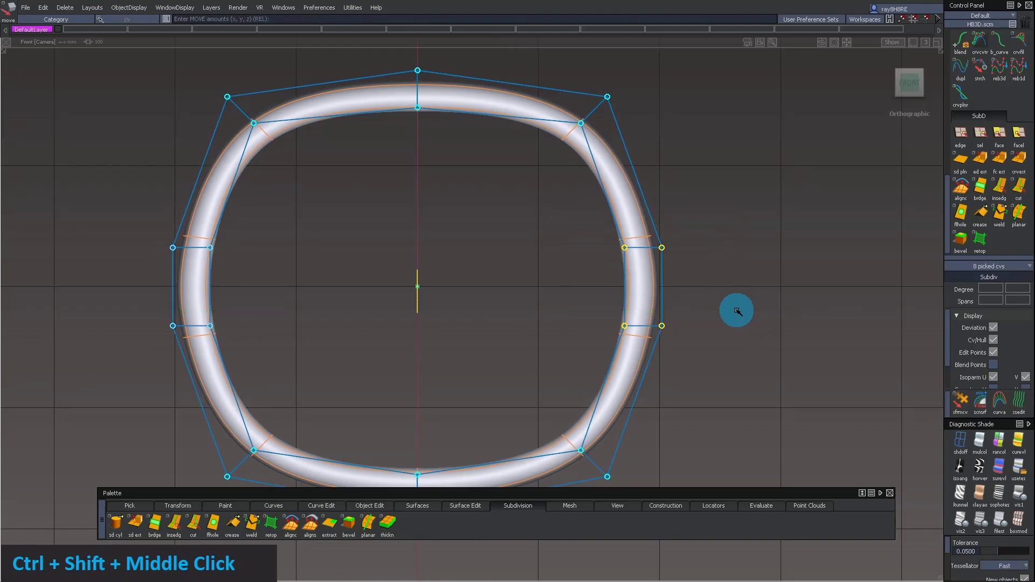
left_click(724, 201, "ctrl+shift")
Step: Show the ring in box mode in an angled perspective view
right_click_drag(723, 201, 655, 235, "alt+shift")
left_click_drag(655, 235, 723, 240, "alt+shift")
left_click(1010, 496)
mouse_move(647, 278)
left_mouse_down("alt+shift")
mouse_move(820, 273)
mouse_move(593, 295)
left_mouse_up("alt+shift")
Step: Delete the inner face of the bevelled side section, together with its symmetric counterpart
left_click(980, 135)
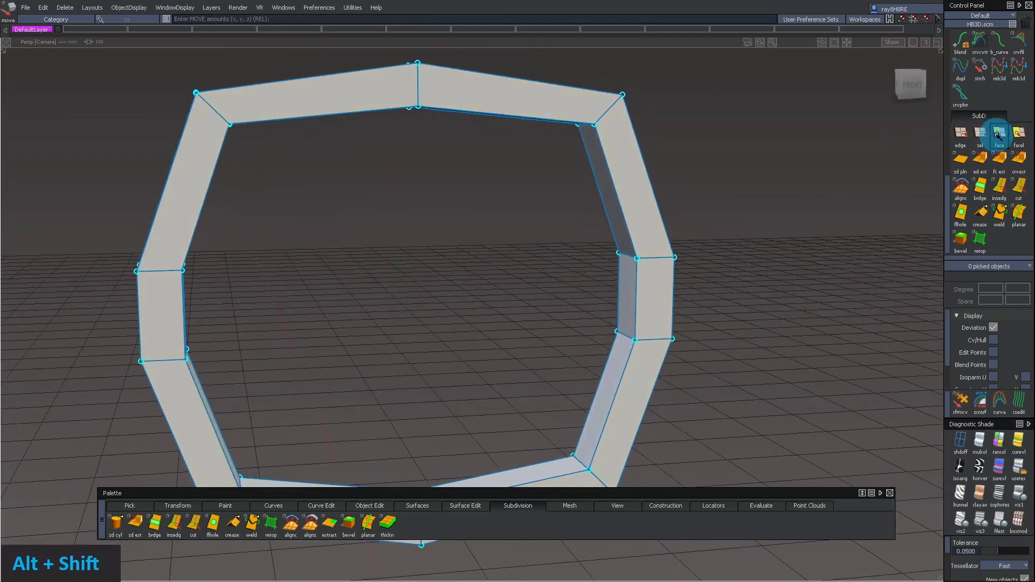
left_click(999, 135)
left_click(632, 281)
key("alt+shift")
left_click(628, 274)
left_click(635, 278)
left_click_drag(641, 289, 322, 248, "alt+shift")
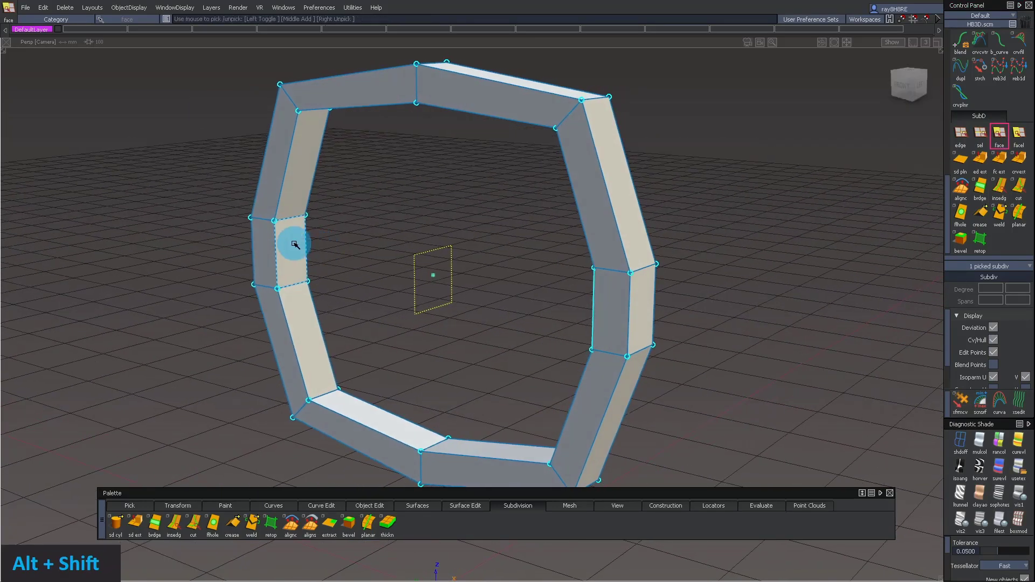
key("Delete")
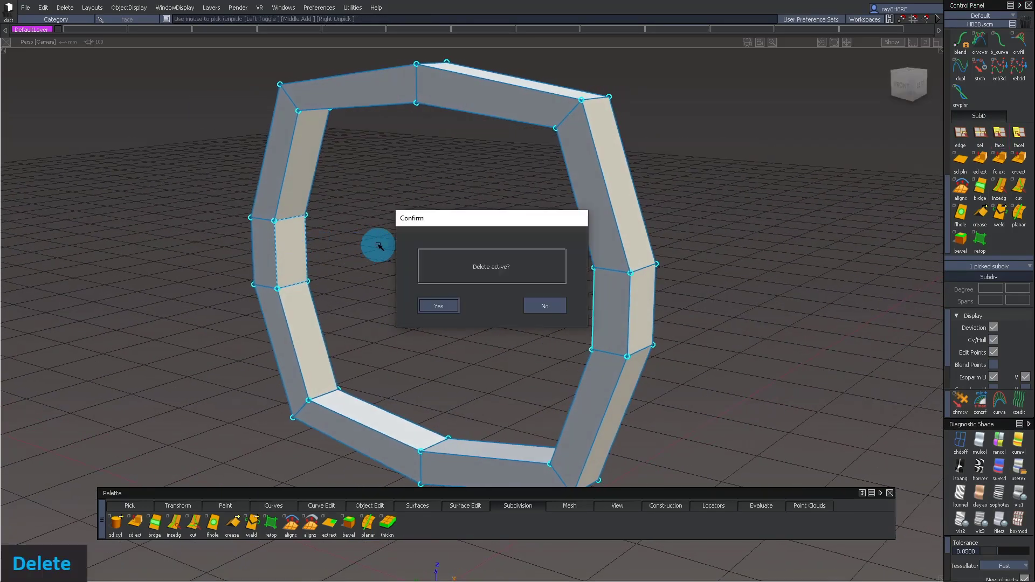
key("Return")
Step: Pick the four border edges around each of the two openings on the ring's inner sides
left_click_drag(358, 224, 616, 242, "alt+shift")
left_click(982, 134)
left_click(616, 241, "shift")
left_click(602, 253, "shift")
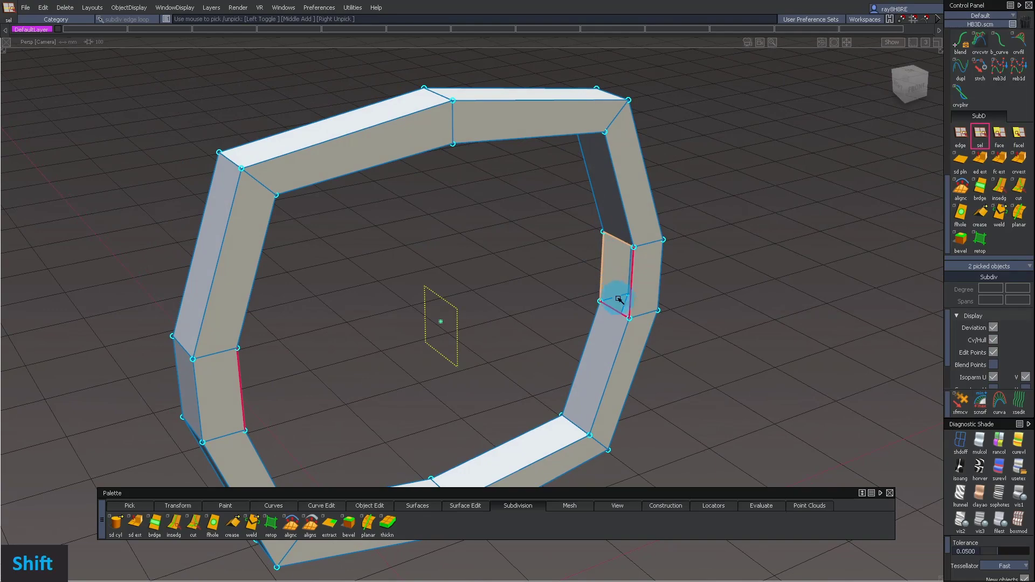
left_click(614, 307, "shift")
left_click_drag(613, 303, 273, 241, "alt+shift")
left_click(634, 281, "shift")
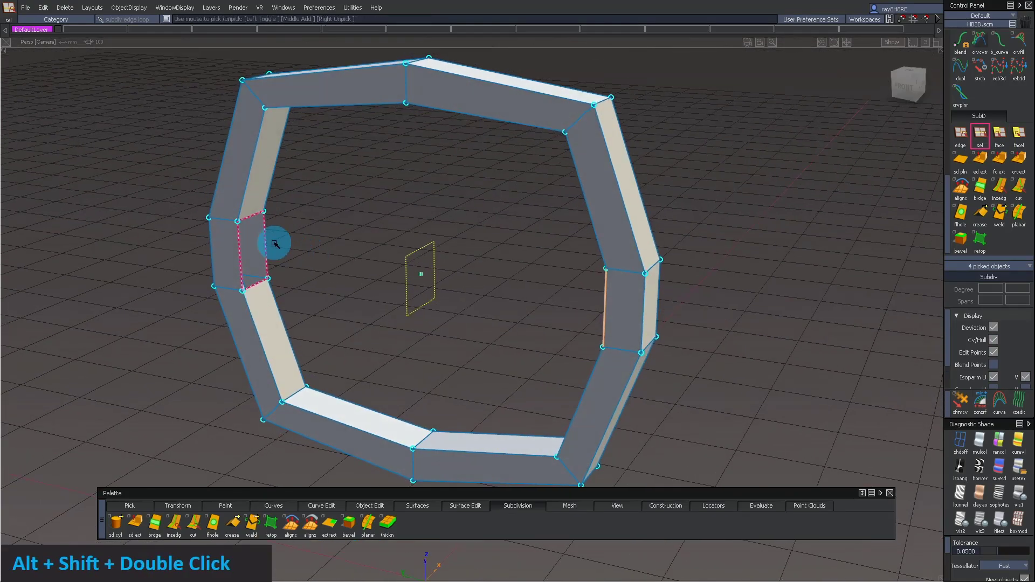
left_click(266, 239, "shift")
left_click(241, 244, "shift")
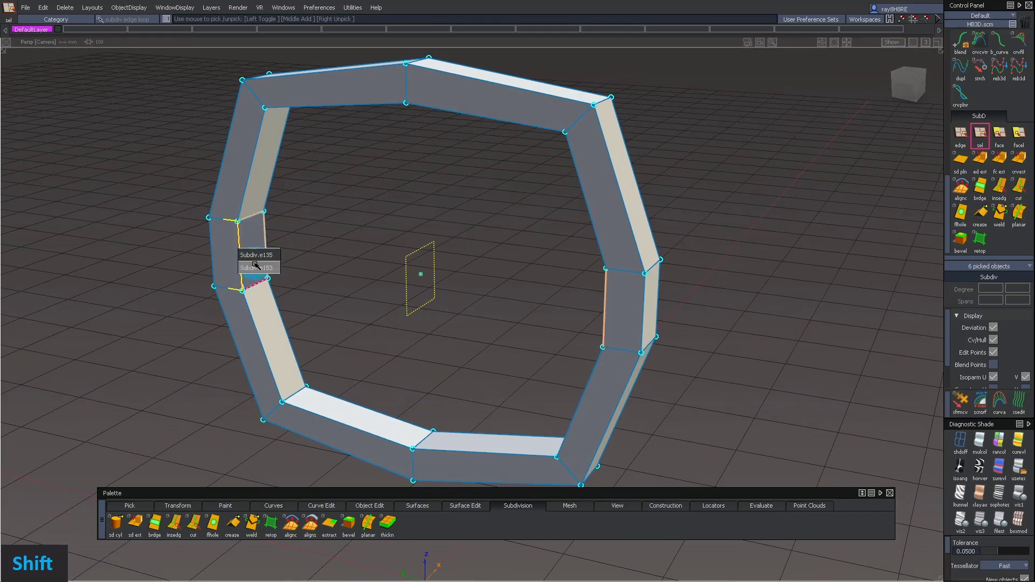
left_click(259, 285, "shift")
left_click_drag(300, 259, 418, 236, "alt+shift")
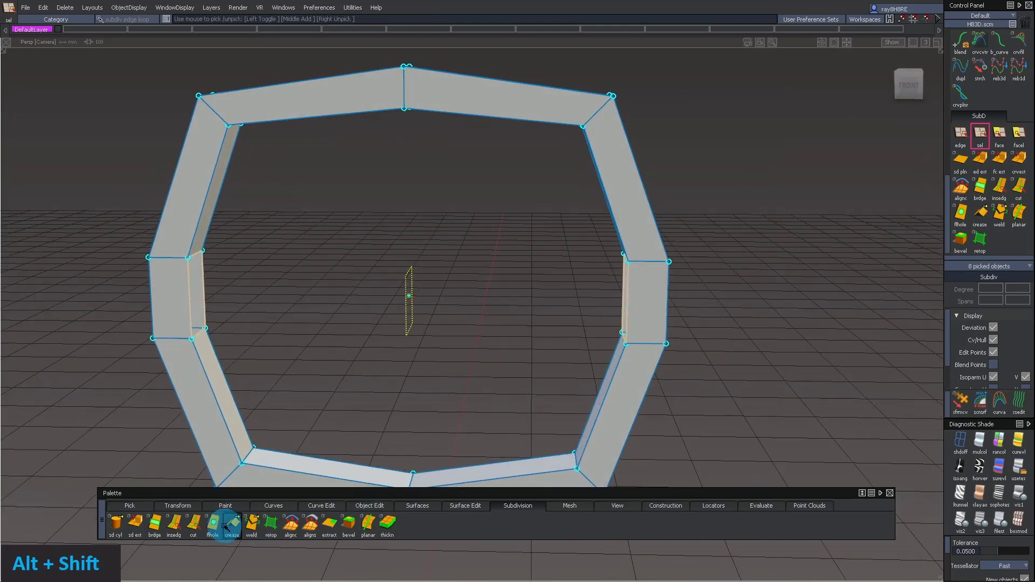
Step: Bridge the two picked openings into a crossbar and show the smooth subdivision shape in front view
left_click(154, 524)
key("space")
left_click_drag(296, 273, 404, 206, "alt+shift")
left_click(493, 278, "ctrl+shift")
key("h")
left_click(908, 80)
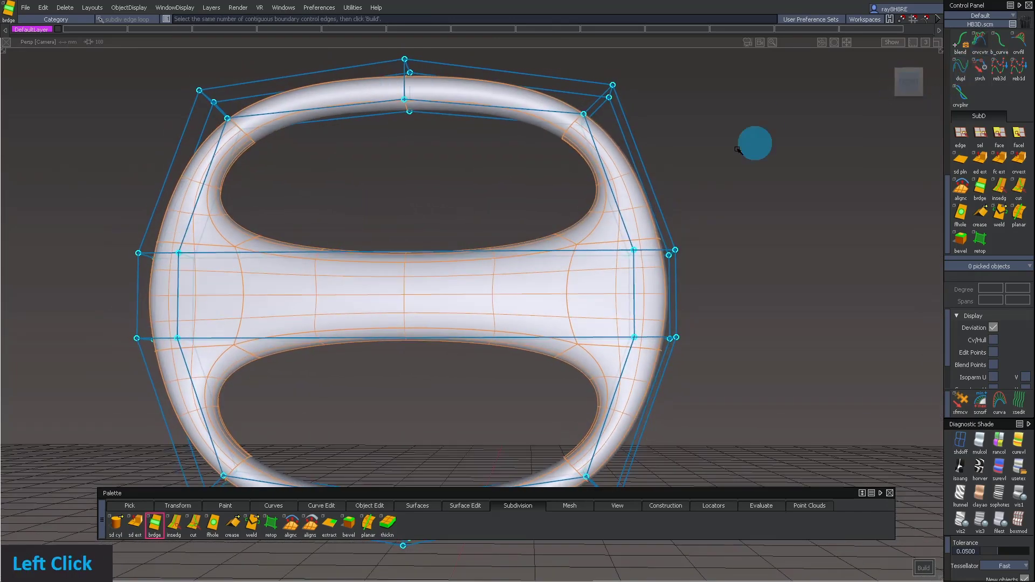
Step: Try to insert a parallel edge across the crossbar with the Insert Edge tool and undo it
middle_click_drag(606, 243, 588, 217, "alt+shift")
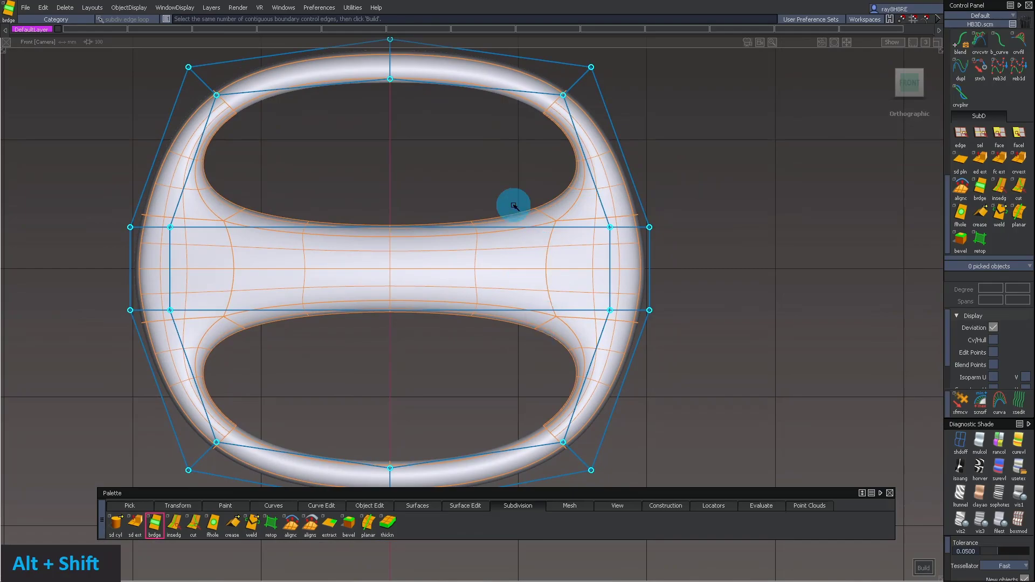
key("alt+shift")
left_click_drag(431, 185, 539, 231, "alt+shift")
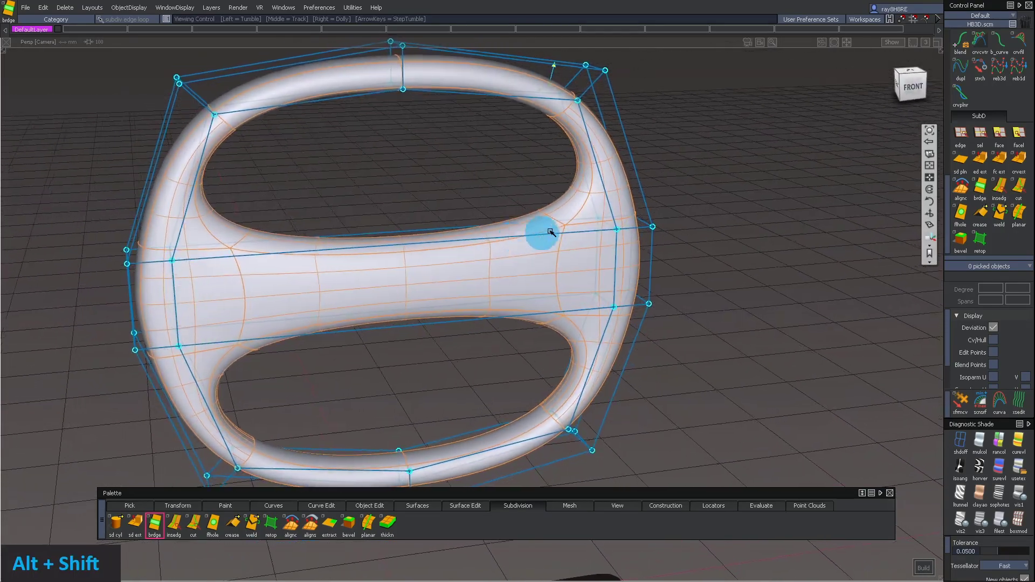
left_click(174, 523)
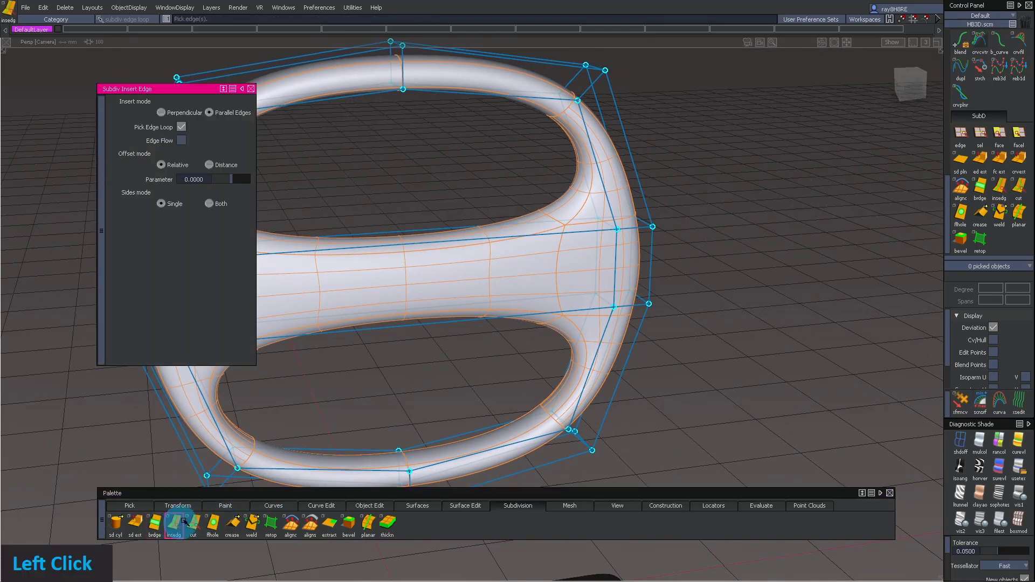
mouse_move(618, 257)
left_mouse_down()
mouse_move(580, 261)
mouse_move(598, 263)
left_mouse_up()
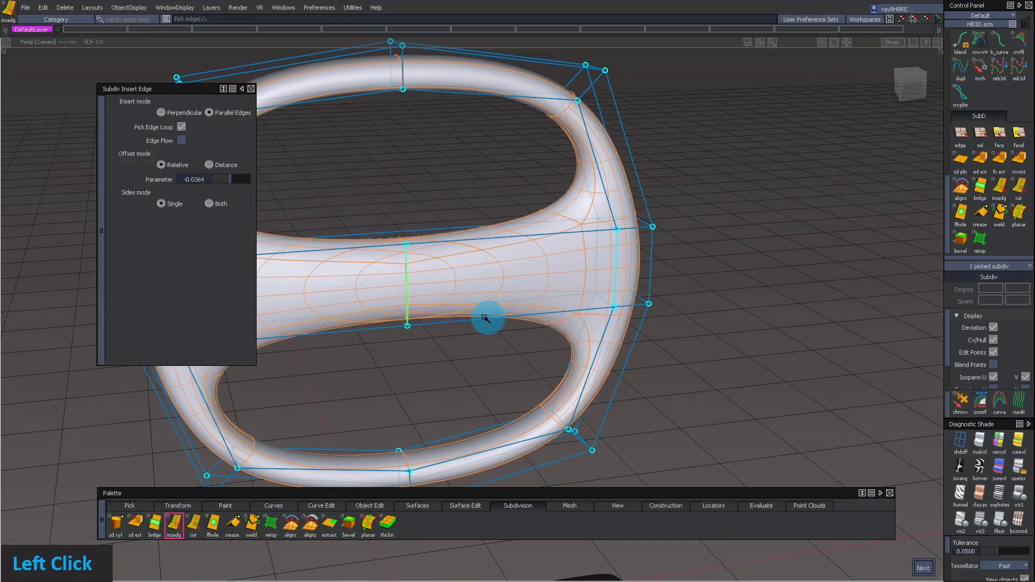
left_click_drag(98, 322, 523, 233)
key("ctrl+z")
Step: Cut a vertical edge loop through the crossbar near its right end in front view with the Multicut tool
left_click_drag(594, 278, 522, 236, "alt+shift")
left_click(910, 86)
middle_click_drag(629, 203, 610, 283, "alt+shift")
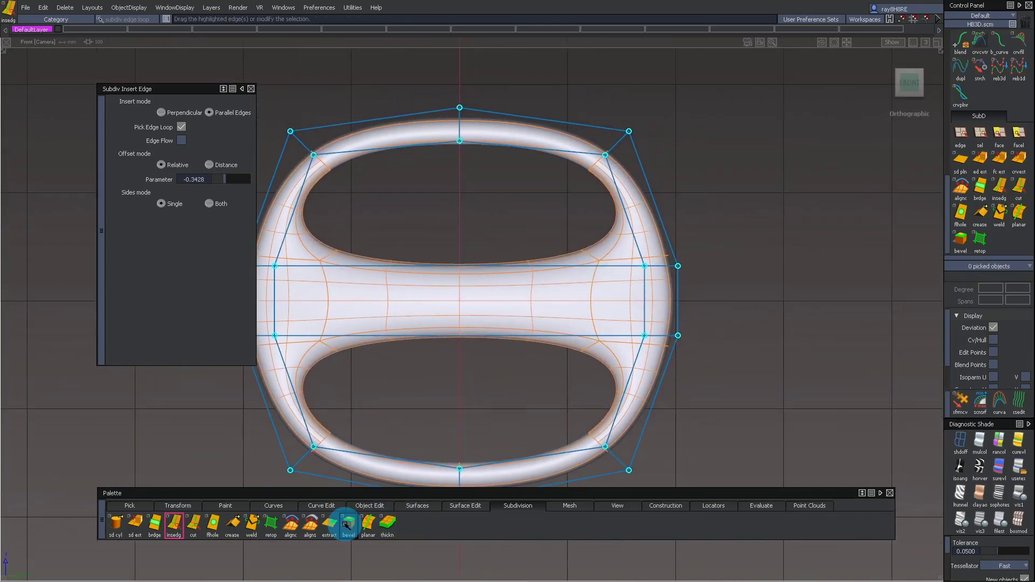
left_click(193, 522)
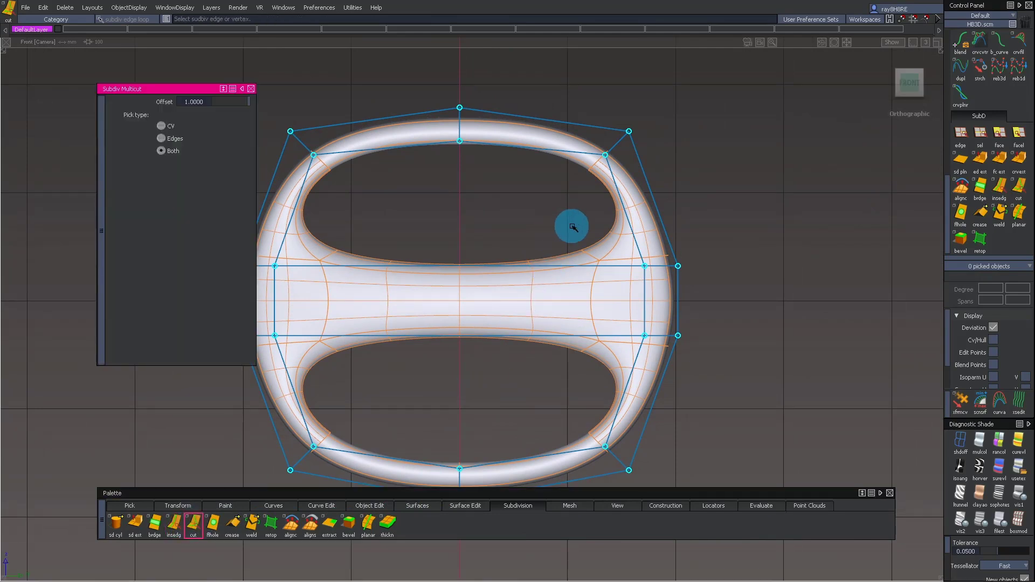
left_click(590, 228)
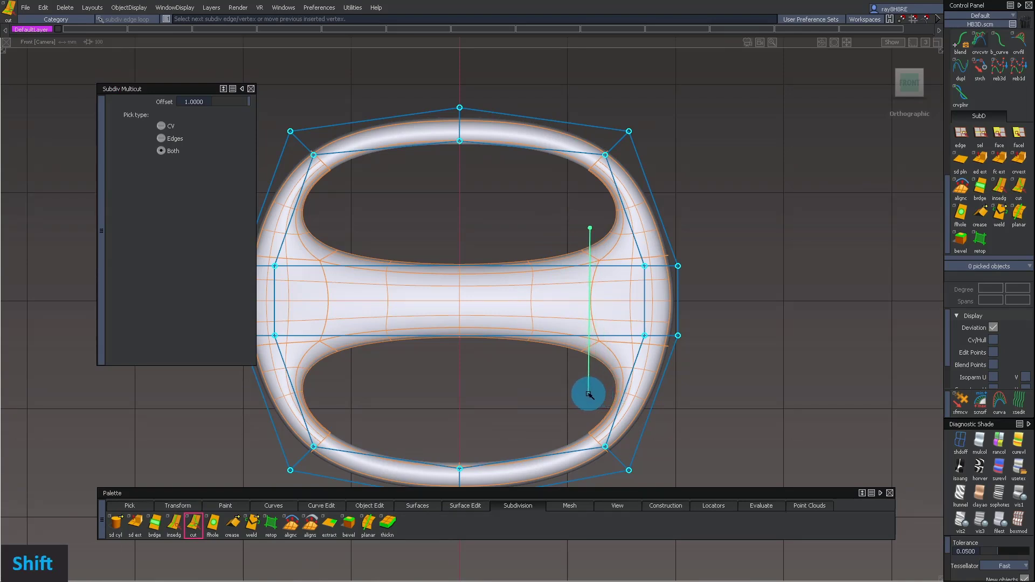
left_click(590, 395)
key("space")
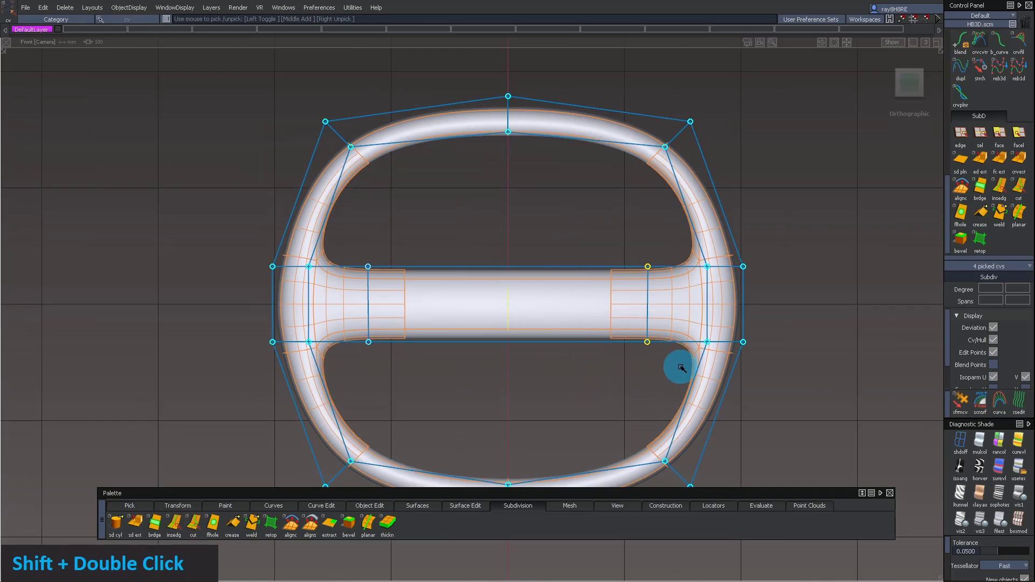
Step: Adjust the upper and lower CVs of the new cut vertically to narrow the crossbar there
middle_click_drag(561, 343, 589, 362, "ctrl+shift")
right_click(582, 236)
left_click_drag(577, 242, 674, 356, "shift")
middle_click_drag(569, 355, 515, 363, "ctrl+shift")
right_click_drag(560, 231, 573, 282)
Step: Cut two closely spaced slanted edge loops through the crossbar, right of its centre, with the Multicut tool
left_click_drag(592, 203, 631, 206, "ctrl+shift")
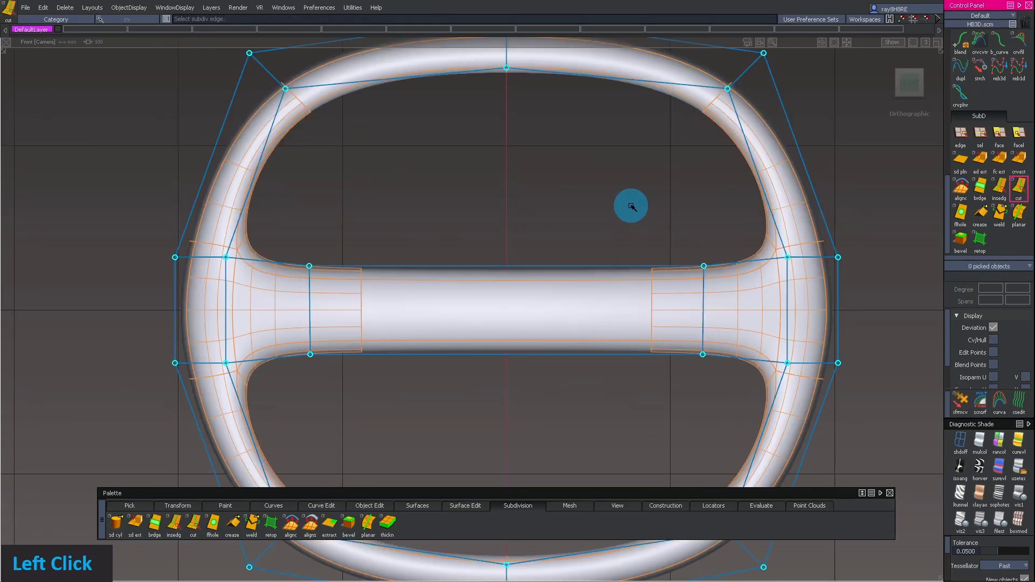
left_click(596, 210)
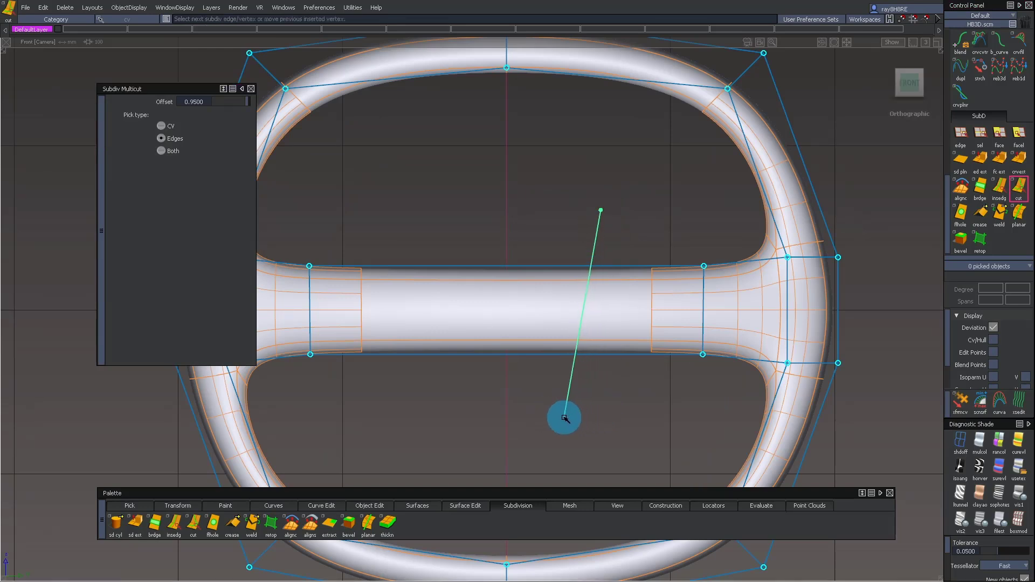
left_click(576, 414)
key("space")
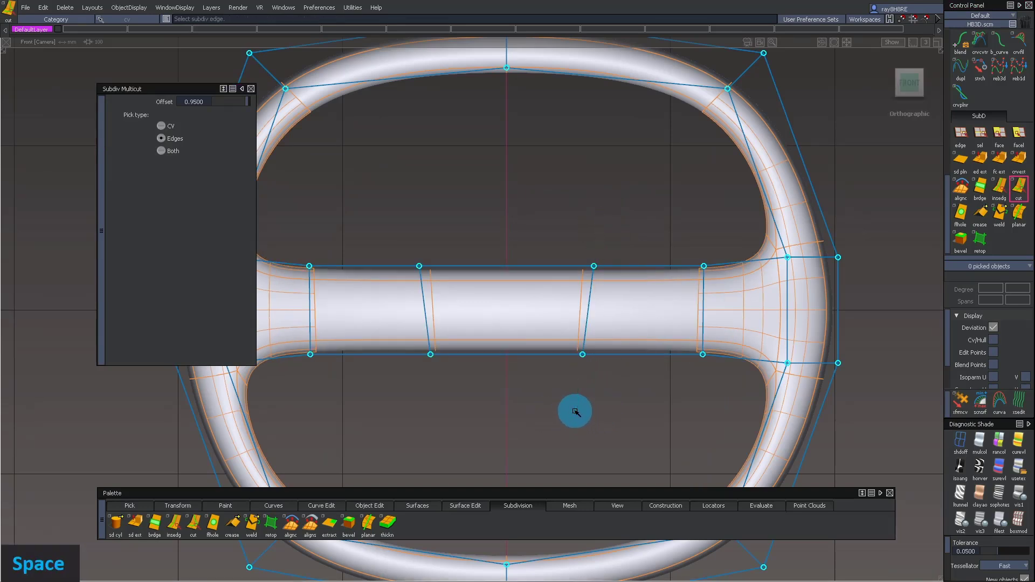
left_click(582, 232)
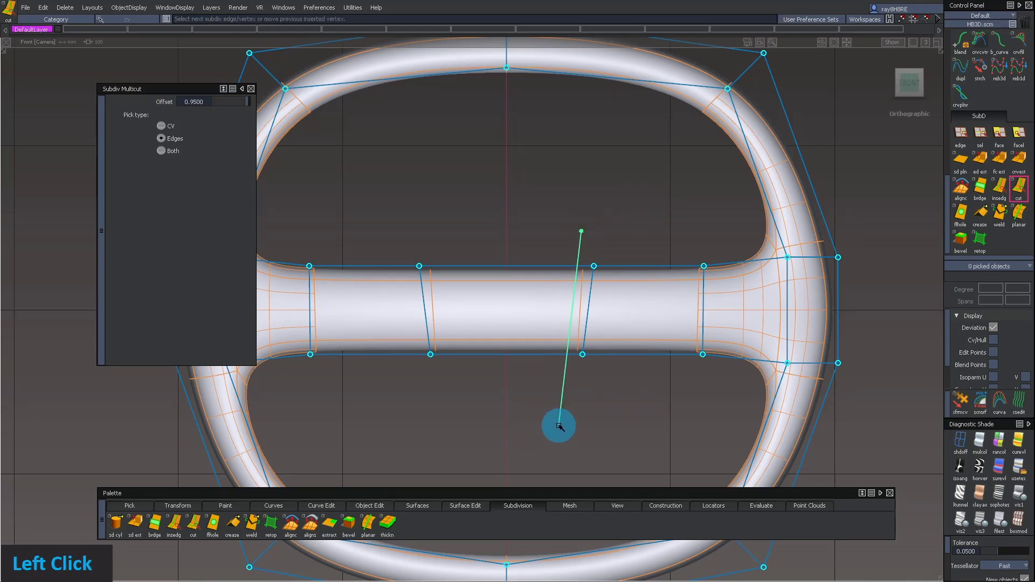
key("space")
Step: Raise the upper CVs of the innermost slanted cut by about 53 to bulge the crossbar's centre upward
left_click_drag(479, 315, 538, 307, "ctrl+shift")
middle_click_drag(485, 269, 472, 216, "ctrl+shift")
left_click_drag(439, 232, 587, 276, "ctrl+shift")
middle_click_drag(578, 305, 574, 298, "ctrl+shift")
left_click_drag(573, 298, 600, 298, "ctrl+shift")
left_click_drag(564, 255, 587, 281, "shift")
middle_click_drag(590, 286, 602, 235, "ctrl+shift")
right_click_drag(603, 224, 614, 136)
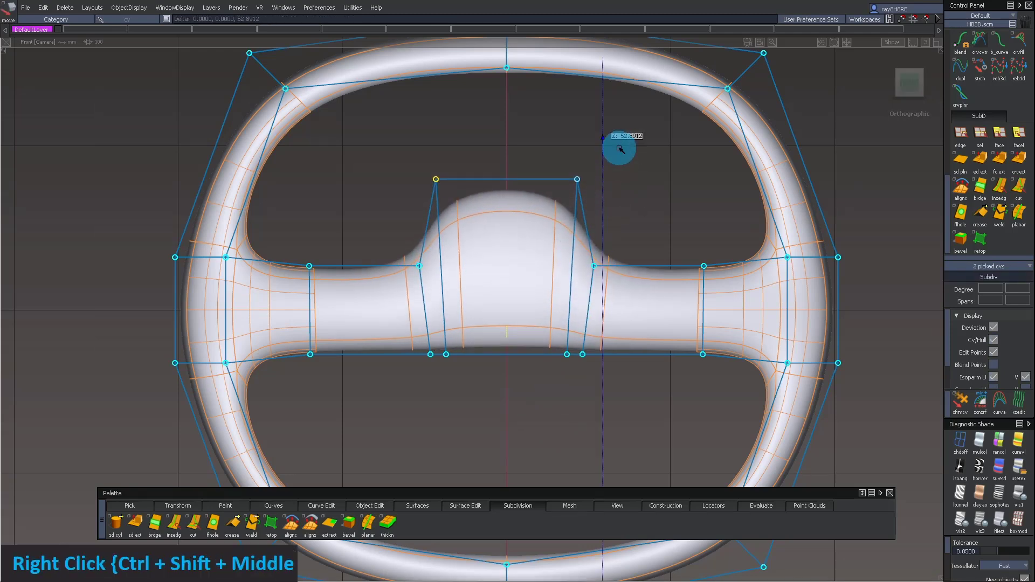
Step: Raise the upper CVs of the outer slanted cut next to the central bulge
left_click_drag(581, 372, 606, 269, "ctrl+shift")
left_click_drag(590, 257, 604, 274, "shift")
middle_click_drag(620, 300, 633, 260, "ctrl+shift")
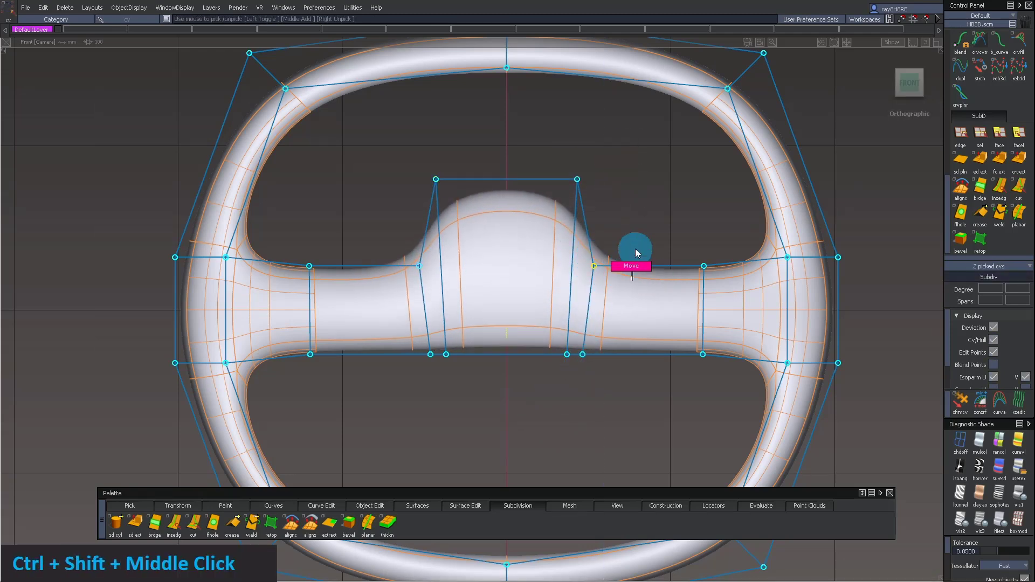
right_click_drag(642, 242, 652, 204)
Step: Lower all upper CVs of the centre hub together in several small moves to flatten the bulge
left_click_drag(506, 296, 550, 208, "ctrl+shift")
left_click_drag(414, 161, 631, 192, "shift")
left_click_drag(541, 222, 577, 220, "ctrl+shift")
left_click_drag(416, 159, 631, 194, "shift")
middle_click_drag(630, 216, 635, 181, "ctrl+shift")
right_click_drag(636, 175, 638, 202, "shift")
left_click_drag(607, 253, 604, 207, "ctrl+shift")
left_click_drag(539, 193, 558, 193, "ctrl+shift")
mouse_move(426, 157)
left_mouse_down("shift")
mouse_move(487, 178)
mouse_move(653, 201)
left_mouse_up("shift")
middle_click_drag(654, 203, 667, 172, "ctrl+shift")
right_click_drag(668, 167, 674, 187)
left_click_drag(604, 295, 597, 229, "ctrl+shift")
left_click_drag(531, 185, 626, 213, "ctrl+shift")
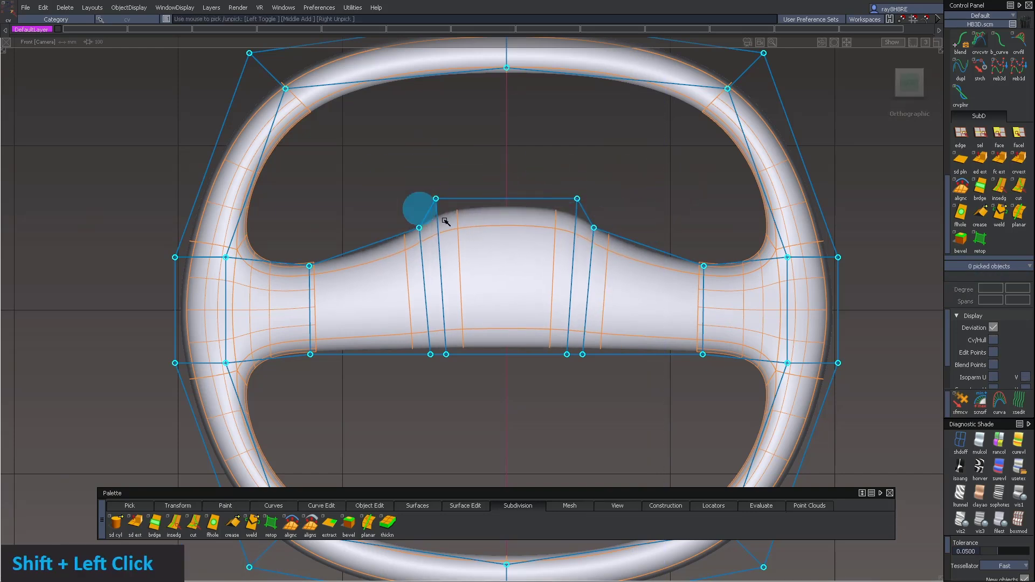
middle_click_drag(641, 237, 633, 187, "ctrl+shift")
right_click_drag(633, 188, 643, 212)
Step: Move the lower CVs of the innermost cuts down to extend the hub below the crossbar
left_click_drag(516, 285, 516, 285, "ctrl+shift")
double_click(429, 325, "ctrl+shift")
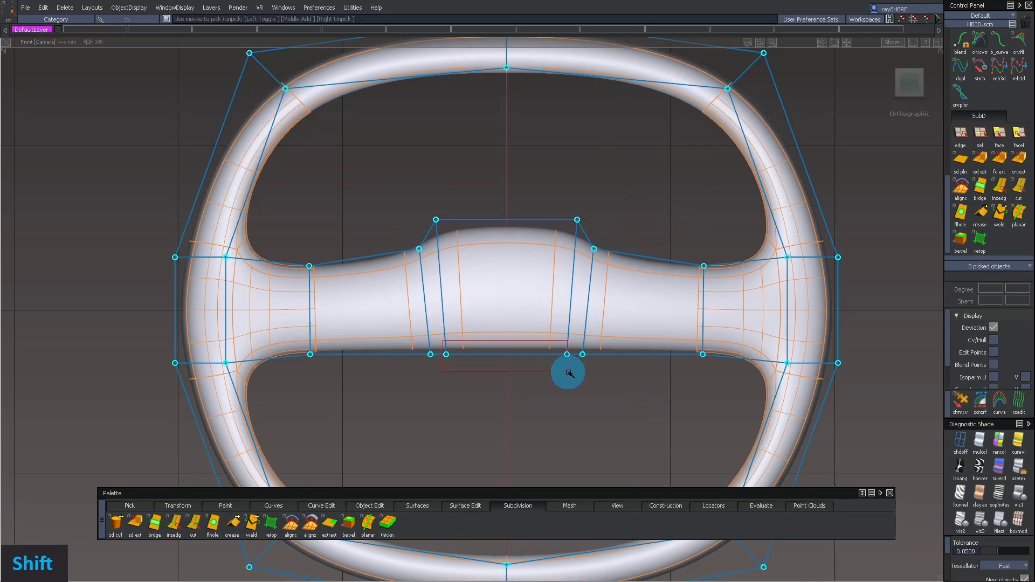
middle_click_drag(567, 416, 573, 399, "ctrl+shift")
right_click_drag(575, 402, 600, 496, "shift")
middle_click_drag(615, 445, 593, 374, "alt+shift")
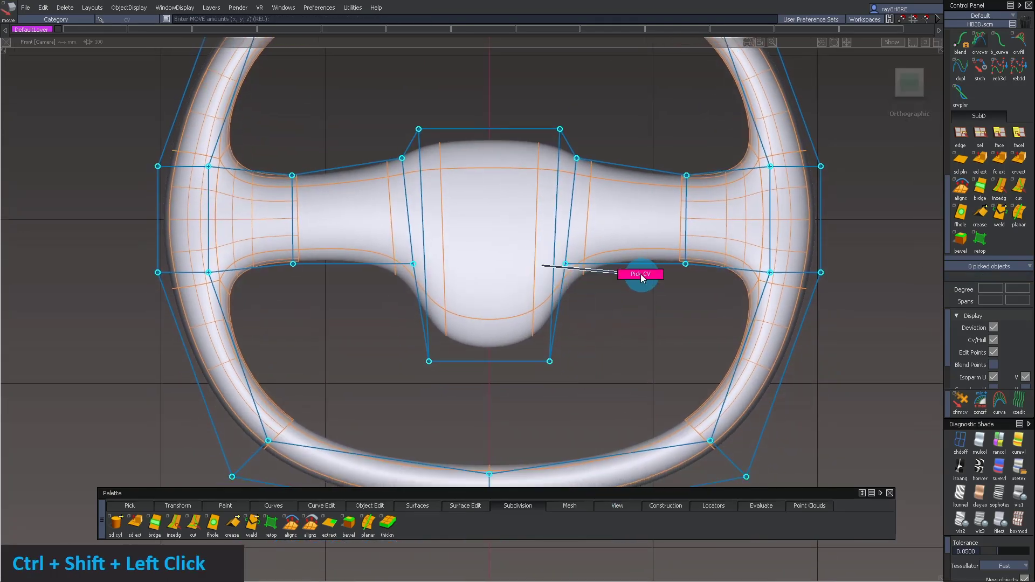
Step: Show the steering wheel in box mode in a perspective view
middle_click_drag(617, 306, 545, 372, "alt+shift")
left_click_drag(546, 372, 596, 181, "alt+shift")
left_click(1015, 521)
mouse_move(610, 232)
left_mouse_down("alt+shift")
mouse_move(525, 224)
mouse_move(538, 376)
mouse_move(572, 277)
mouse_move(970, 189)
mouse_move(592, 225)
left_mouse_up("alt+shift")
Step: Pick all CVs of the centre hub, move them back behind the ring's plane and clear the selection
middle_click_drag(592, 225, 533, 289, "alt+shift")
mouse_move(534, 290)
left_mouse_down("alt+shift")
mouse_move(425, 278)
mouse_move(415, 267)
left_mouse_up("alt+shift")
left_click_drag(415, 237, 493, 262, "ctrl+shift")
left_click_drag(471, 349, 624, 270, "alt+shift")
left_click(823, 361)
right_click_drag(624, 271, 712, 441, "alt+shift")
left_click_drag(712, 440, 585, 284, "alt+shift")
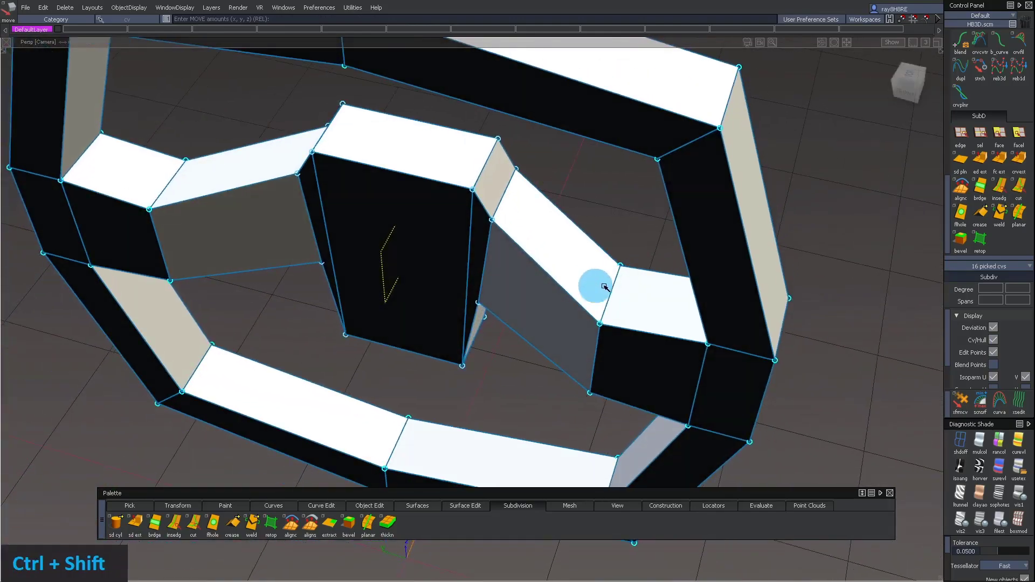
left_click_drag(645, 271, 646, 269, "shift")
left_click_drag(646, 269, 593, 294, "alt+shift")
left_click_drag(593, 294, 575, 416, "ctrl+shift")
Step: Planarize the upper and lower rear edges of the right crossbar arm in the top view, using a View Based plane
left_click_drag(598, 324, 622, 218, "alt+shift")
left_click(909, 84)
left_click_drag(638, 320, 614, 212, "alt+shift")
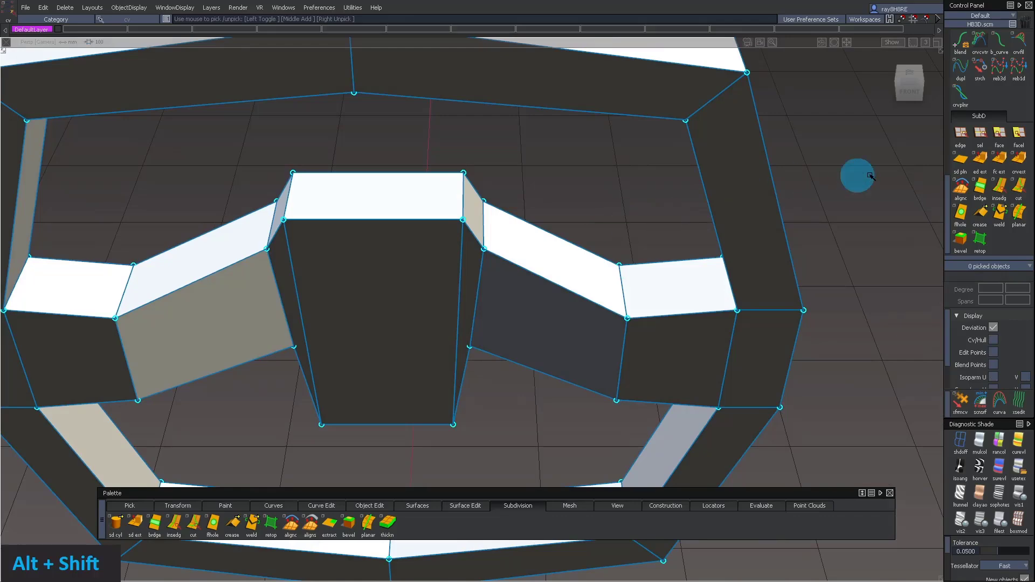
left_click(961, 134)
left_click(620, 260)
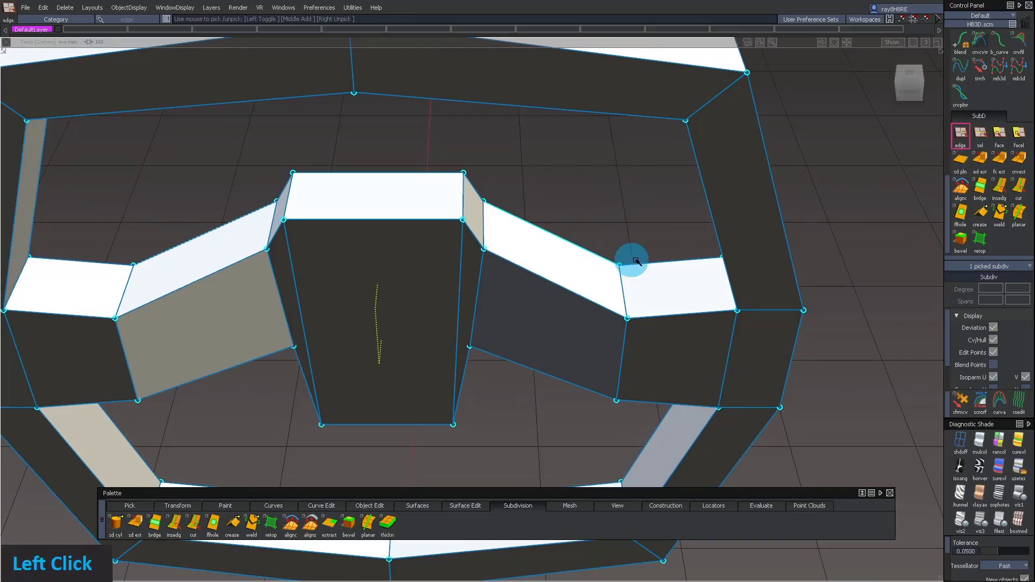
left_click(659, 266)
left_click_drag(645, 189, 647, 372, "alt+shift")
left_click_drag(723, 167, 668, 176, "alt+shift")
left_click(589, 197, "shift")
left_click(591, 216, "shift")
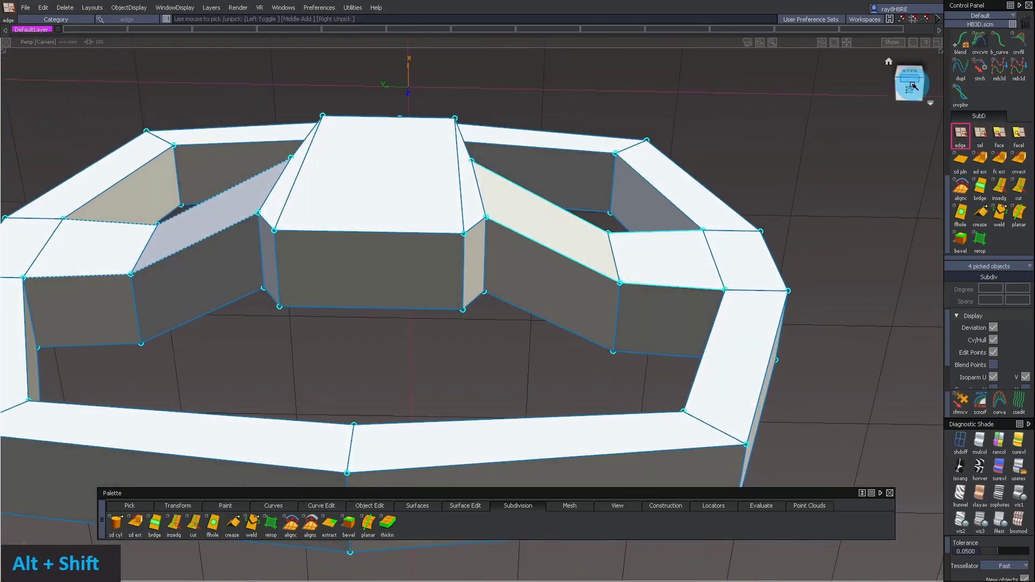
key("h")
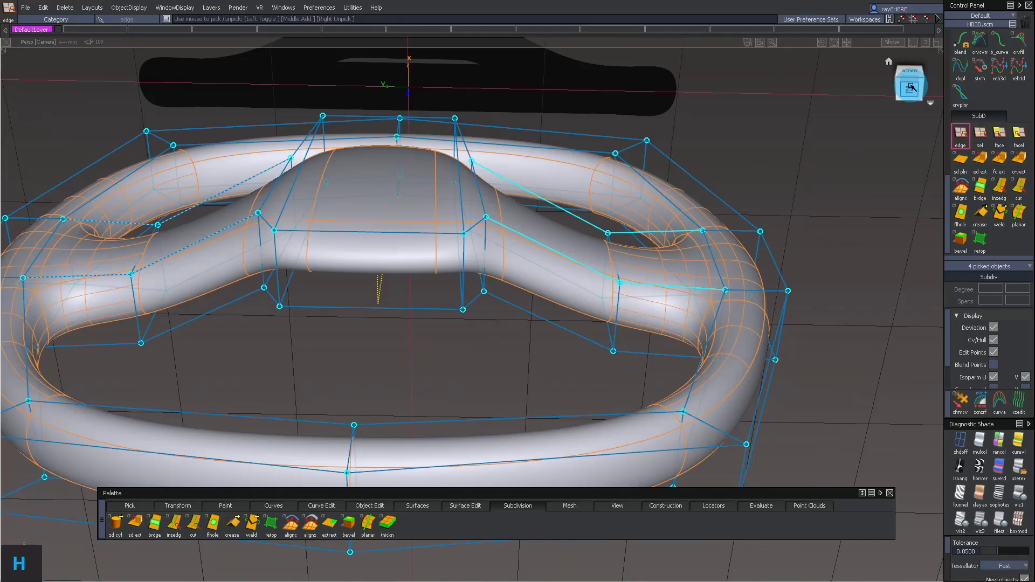
left_click(911, 87)
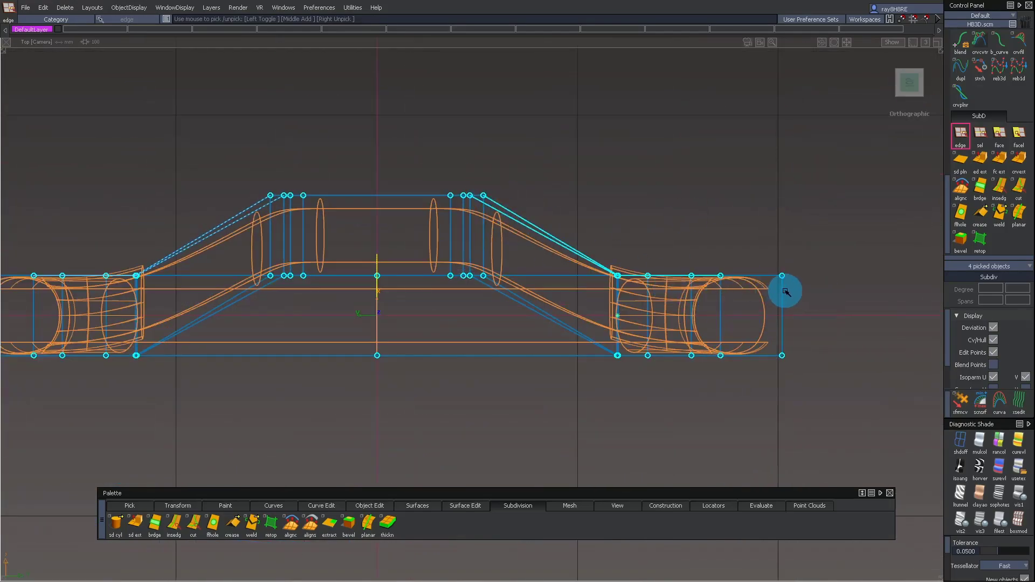
left_click(369, 525)
left_click(589, 213)
left_click(507, 207)
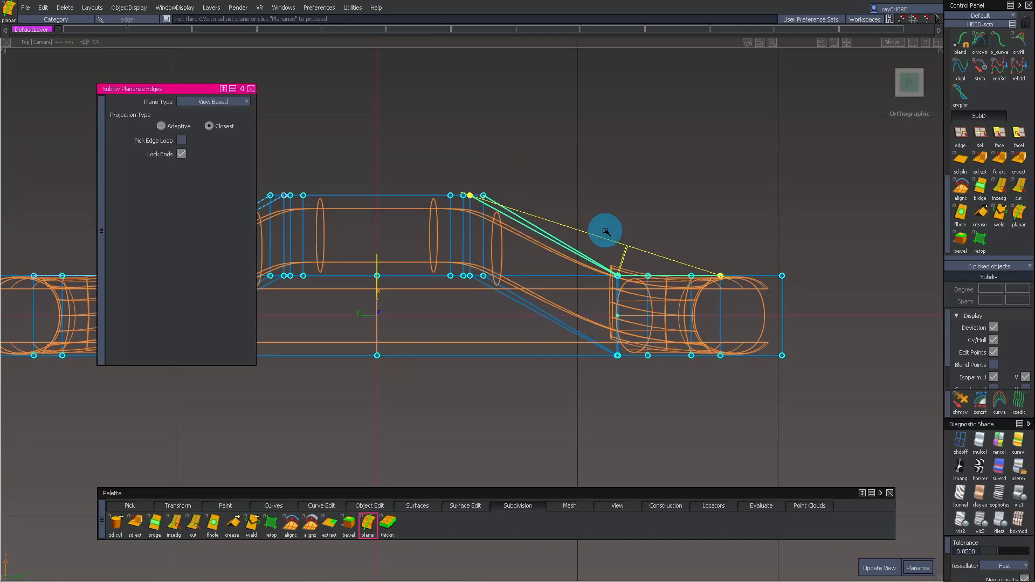
key("space")
Step: Planarize the matching front edges of the crossbar arm with the same View Based settings
left_click(399, 519)
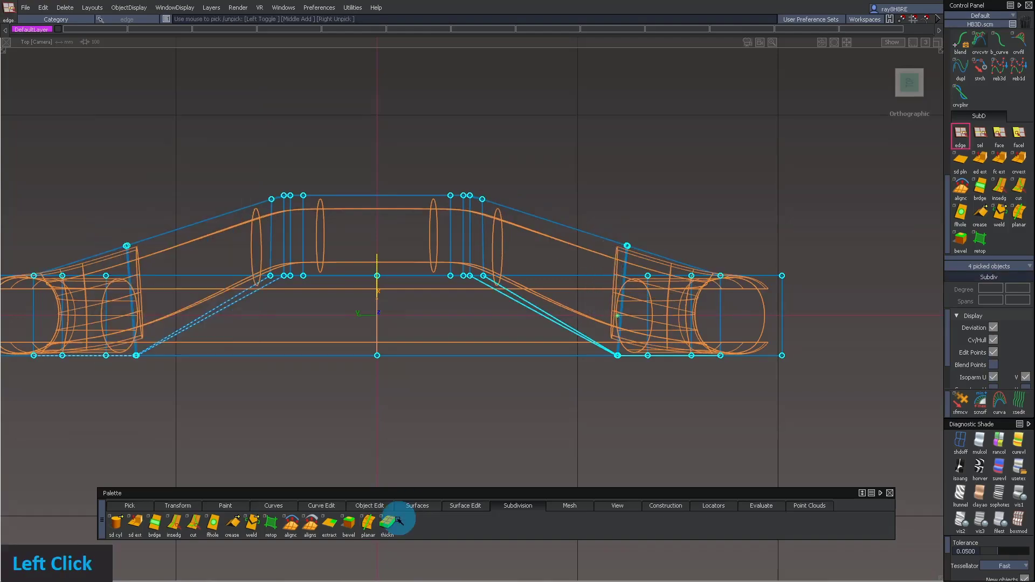
left_click(368, 522)
key("space")
left_click_drag(556, 294, 557, 342, "alt+shift")
middle_click_drag(557, 342, 645, 250, "alt+shift")
mouse_move(645, 250)
left_mouse_down("alt+shift")
mouse_move(673, 252)
mouse_move(598, 289)
mouse_move(536, 286)
left_mouse_up("alt+shift")
key("h")
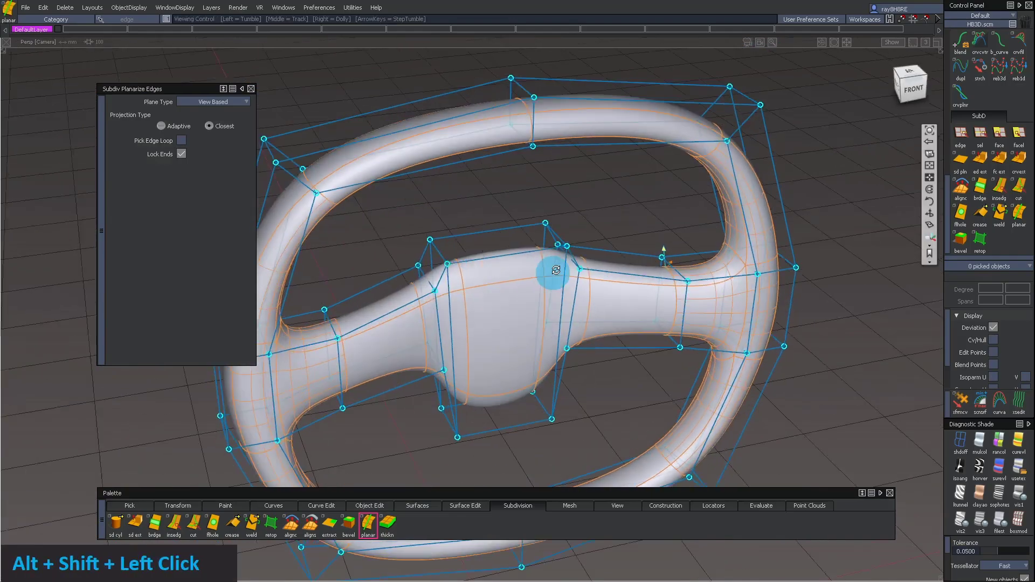
Step: Move the hub's front face forward and its rear face backward to deepen the hub
middle_click_drag(536, 286, 682, 210, "alt+shift")
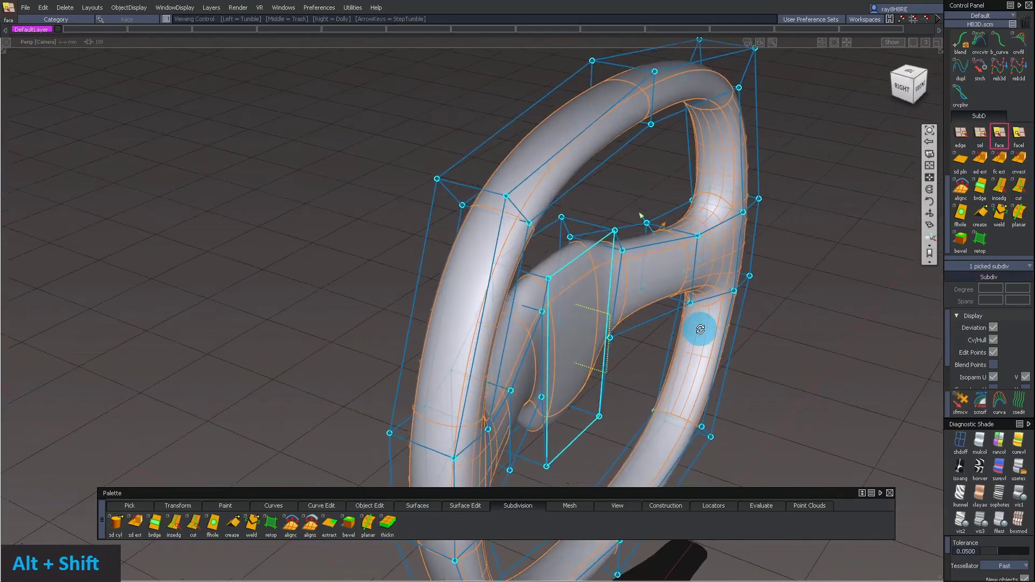
left_click_drag(701, 331, 814, 330, "alt+shift")
middle_click_drag(815, 330, 815, 307, "ctrl+shift")
left_click_drag(816, 308, 838, 316)
left_click_drag(837, 316, 621, 360, "alt+shift")
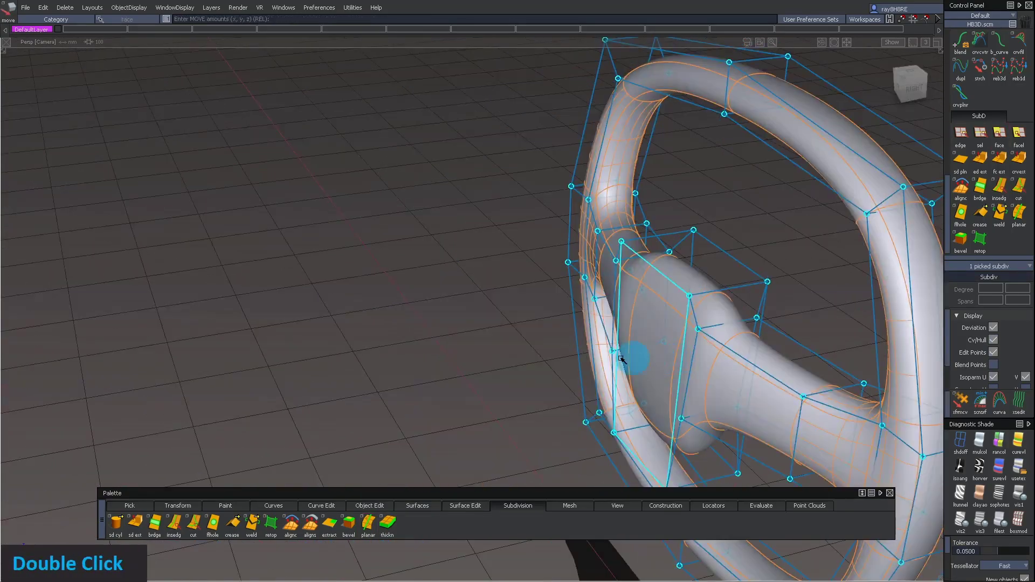
left_click_drag(544, 323, 521, 327, "ctrl+shift")
middle_click_drag(521, 327, 464, 340)
Step: Move the CVs at the hub's upper corner and arm joint outward in the front view to widen the hub
left_click_drag(521, 302, 410, 291, "alt+shift")
right_click_drag(410, 291, 377, 296, "alt+shift")
middle_click_drag(596, 237, 617, 221, "ctrl+shift")
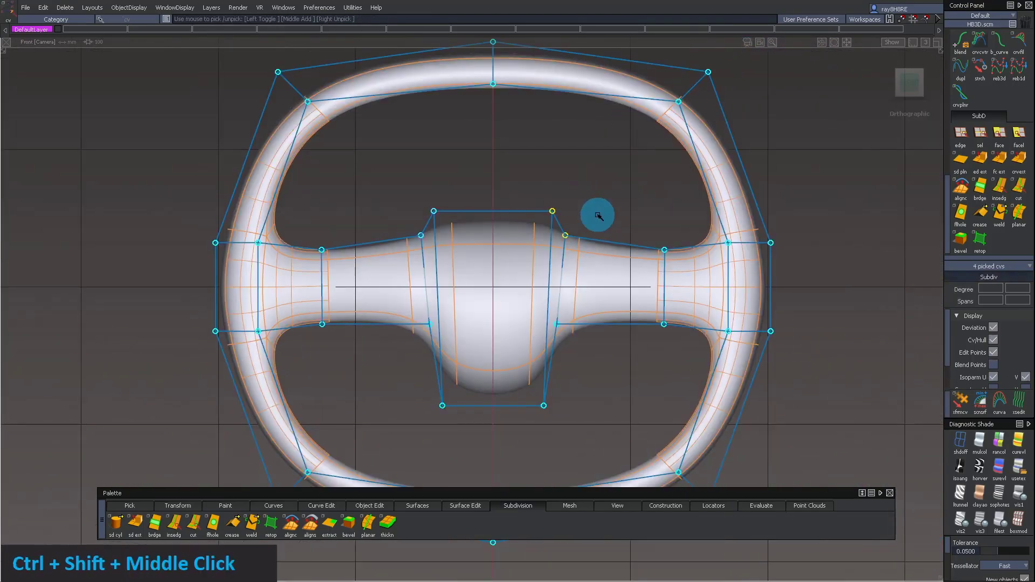
right_click_drag(623, 224, 612, 234, "alt+shift")
Step: Move the lower arm-joint CVs outward and the hub's lowest CVs inward to taper the hub downwards
left_click_drag(613, 234, 555, 284, "ctrl+shift")
left_click_drag(504, 305, 550, 351, "shift")
middle_click_drag(571, 358, 600, 371, "ctrl+shift")
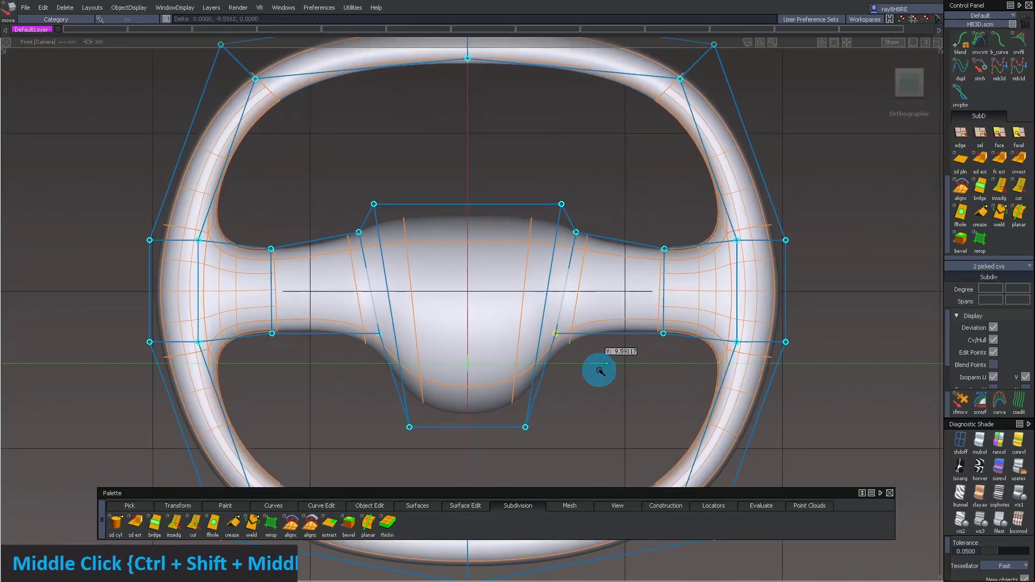
left_click_drag(608, 374, 555, 215, "ctrl+shift")
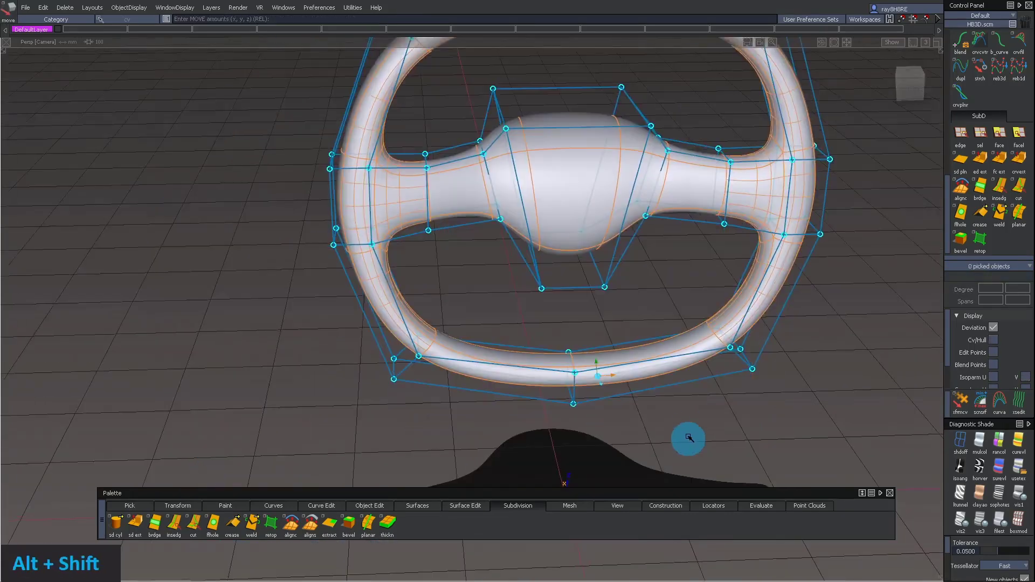
Step: Delete the centre edge loops at the top and bottom of the ring
left_click_drag(686, 435, 835, 276, "alt+shift")
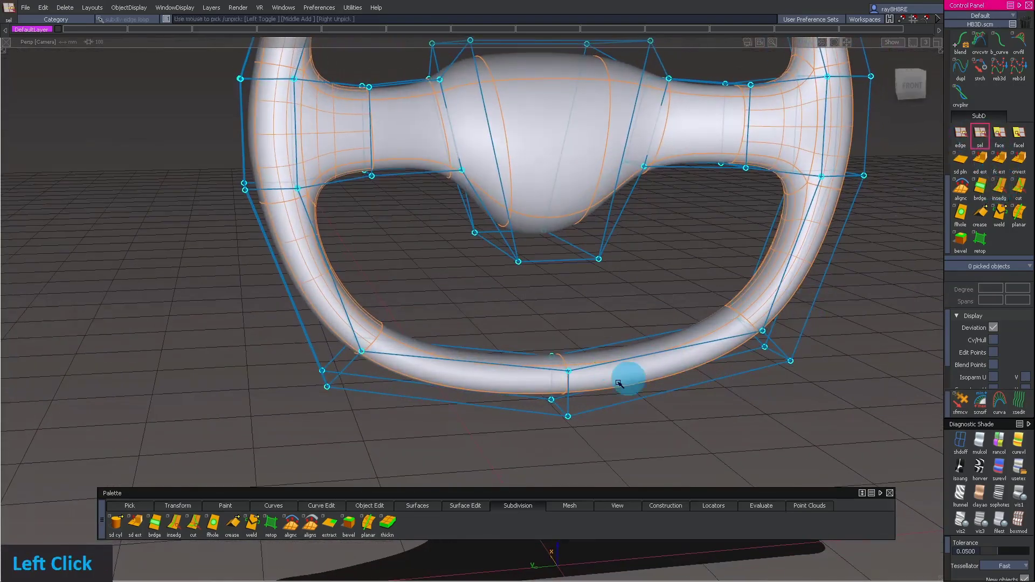
middle_click_drag(595, 388, 620, 351, "alt+shift")
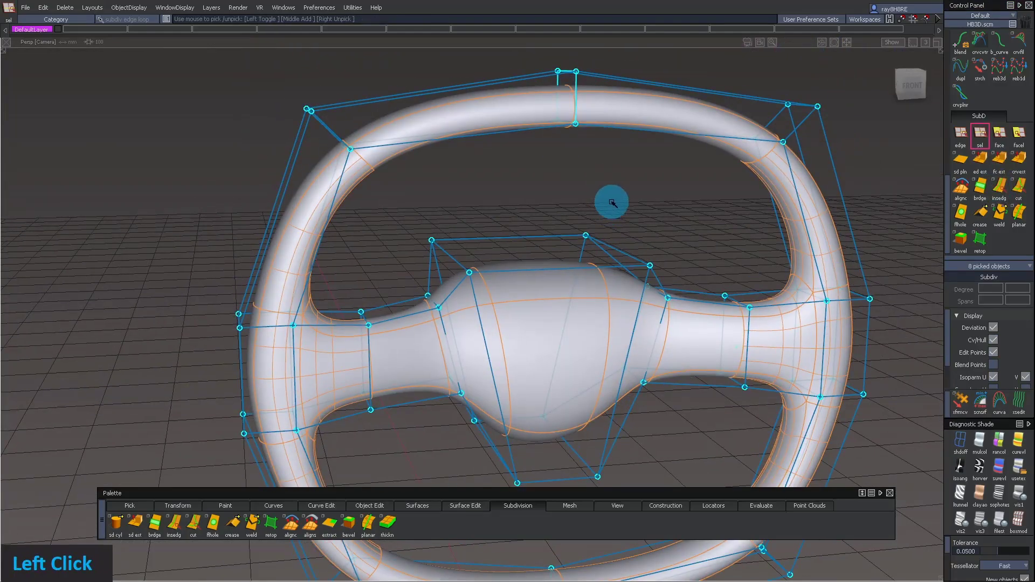
key("Delete")
Step: Bevel the edge loops at the upper and lower corners of the ring into double loops
left_click(438, 306)
left_click_drag(657, 185, 615, 203, "alt+shift")
right_click_drag(615, 204, 526, 360, "alt+shift")
left_click_drag(527, 360, 582, 372, "alt+shift")
right_click_drag(582, 373, 717, 415, "alt+shift")
left_click_drag(718, 416, 670, 444, "alt+shift")
left_click(671, 439)
middle_click_drag(764, 341, 728, 141, "alt+shift")
right_click_drag(728, 141, 749, 169, "alt+shift")
left_click_drag(749, 169, 709, 164, "alt+shift")
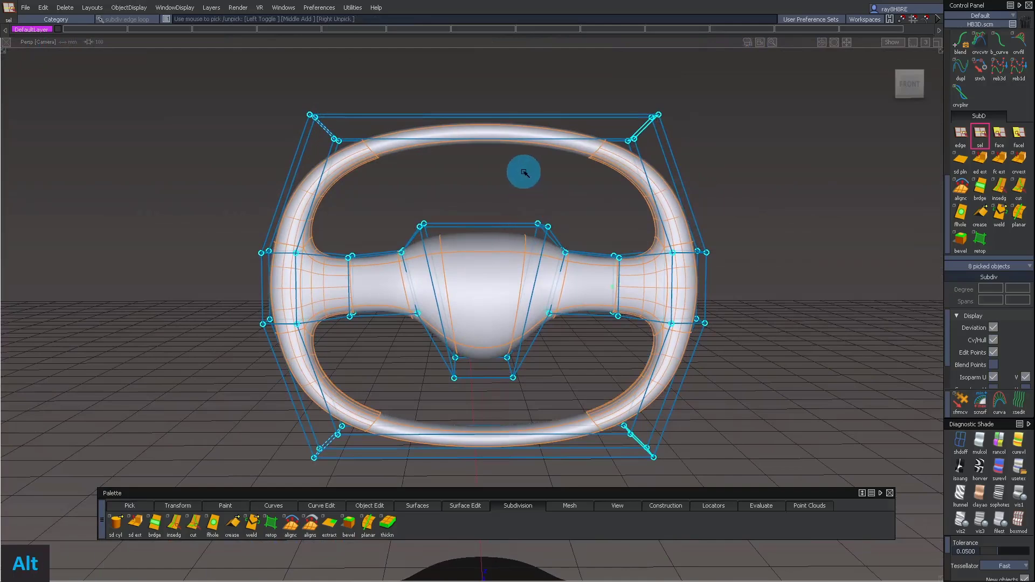
left_click(730, 164)
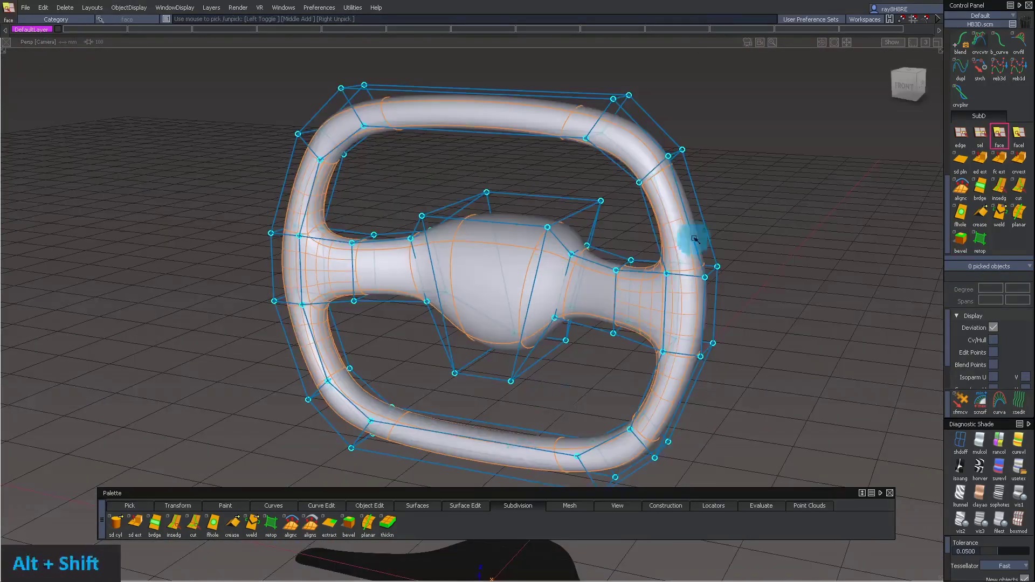
Step: Show the wheel in box mode and delete the side faces that join the hub to the crossbar arms
left_click_drag(585, 257, 415, 260, "alt+shift")
left_click(1019, 517)
left_click_drag(470, 288, 336, 258, "alt+shift")
left_click_drag(424, 216, 597, 243, "alt+shift")
right_click_drag(597, 242, 545, 246, "alt+shift")
left_click_drag(544, 245, 606, 226, "alt+shift")
right_click_drag(606, 227, 575, 238, "alt+shift")
left_click_drag(574, 237, 518, 236, "alt+shift")
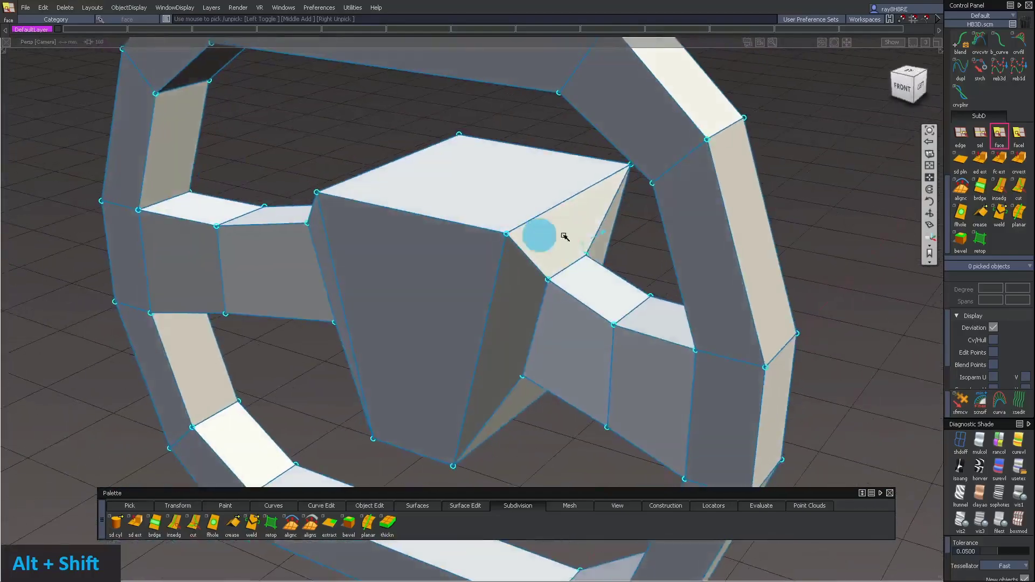
left_click_drag(510, 305, 539, 238, "alt+shift")
key("Return")
left_click_drag(422, 220, 757, 268, "alt+shift")
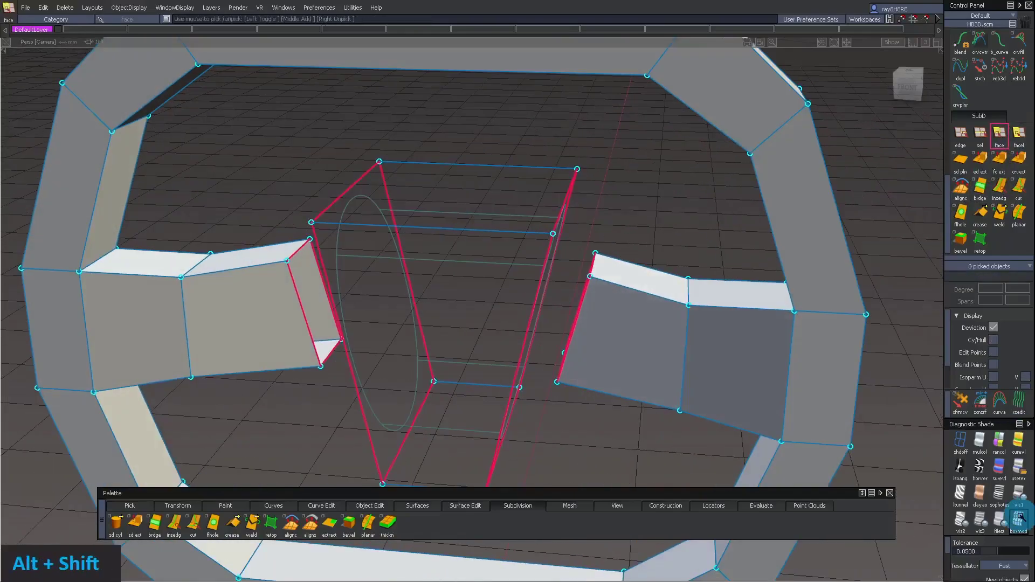
Step: Insert two horizontal edge loops around the hub, level with the arm's upper and lower edges
left_click(1020, 518)
left_click_drag(647, 347, 517, 259, "alt+shift")
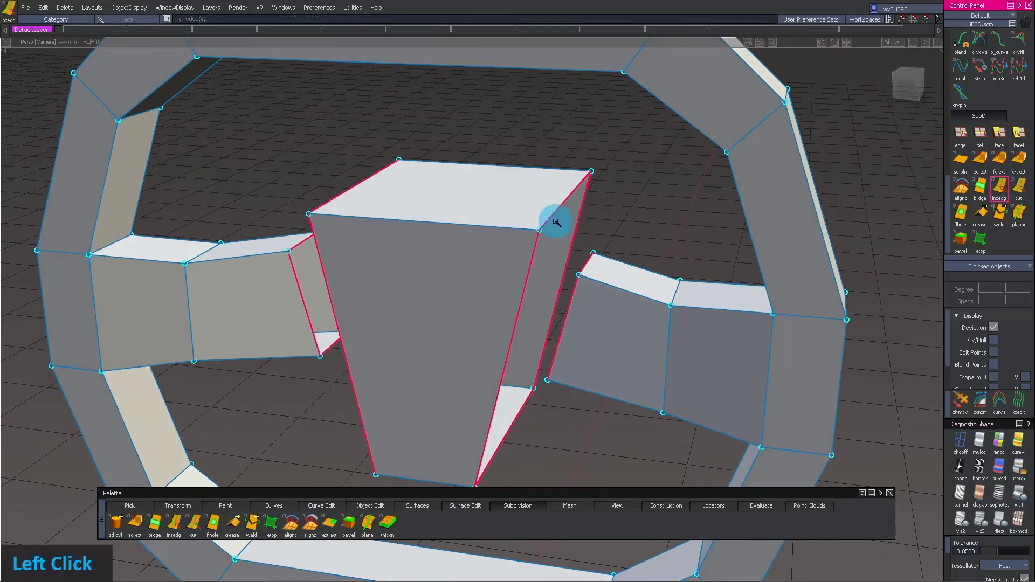
left_click(519, 230)
left_click(905, 89)
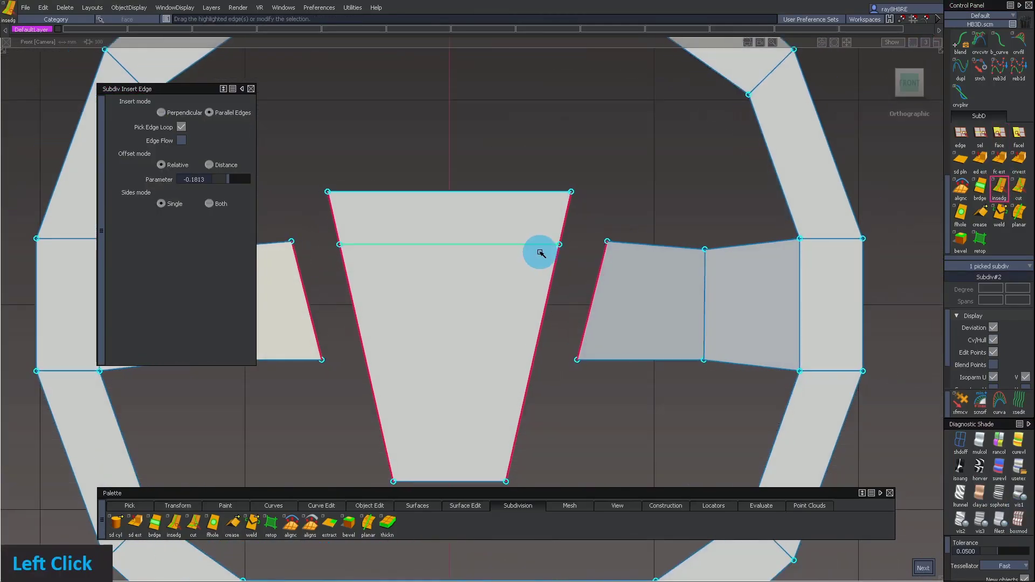
left_click_drag(589, 228, 591, 180, "alt+shift")
left_click_drag(611, 238, 313, 212, "alt+shift")
left_click(713, 246)
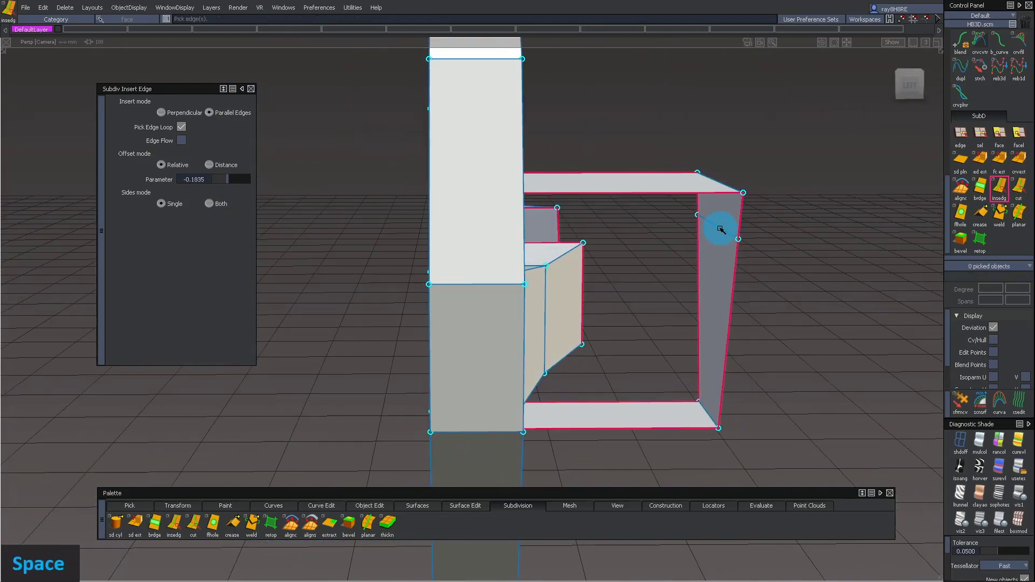
mouse_move(707, 344)
left_mouse_down("alt+shift")
mouse_move(677, 332)
mouse_move(710, 327)
left_mouse_up("alt+shift")
left_click(710, 326)
mouse_move(659, 290)
left_mouse_down("alt+shift")
mouse_move(631, 301)
mouse_move(636, 270)
mouse_move(656, 278)
left_mouse_up("alt+shift")
key("space")
Step: Bridge the hub's rear and front side edges to the matching end edges of the right arm
left_click(735, 339)
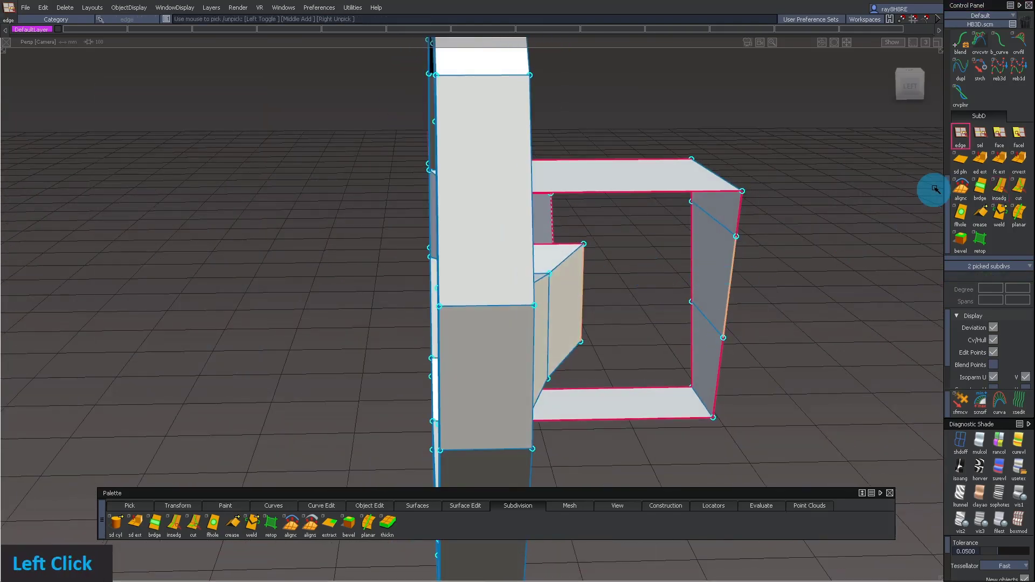
key("space")
left_click_drag(831, 239, 624, 289, "alt+shift")
left_click(624, 289, "ctrl+shift")
Step: Insert two crosswise edges over the hub's upper face to line up with the arm's front and rear edges
middle_click_drag(624, 289, 648, 237, "alt+shift")
left_click_drag(647, 237, 609, 232, "alt+shift")
middle_click_drag(608, 232, 596, 292, "alt+shift")
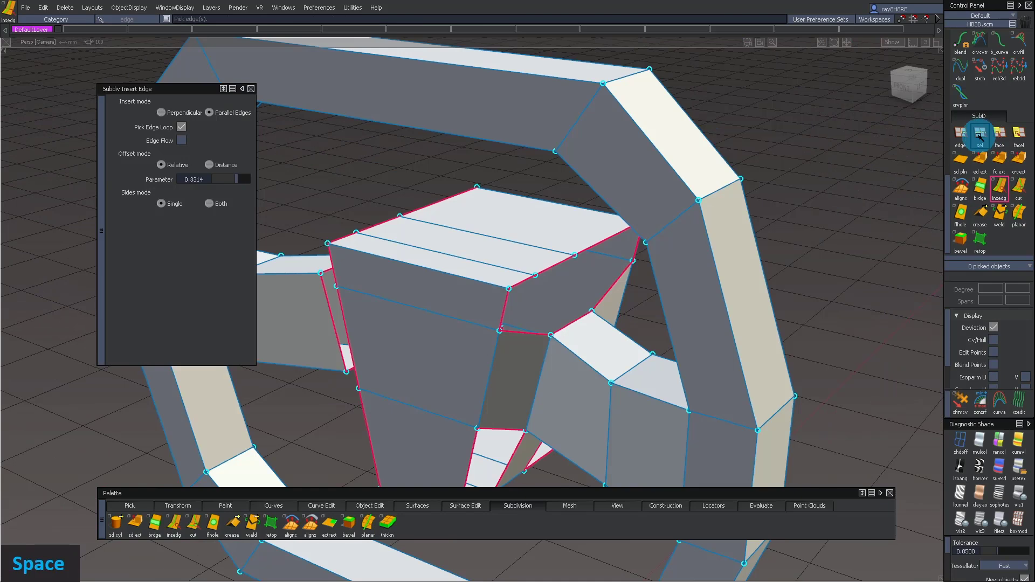
Step: Bridge the hub's upper middle edge to the right arm and close the remaining gaps around the joint with Fill Hole
left_click(962, 134)
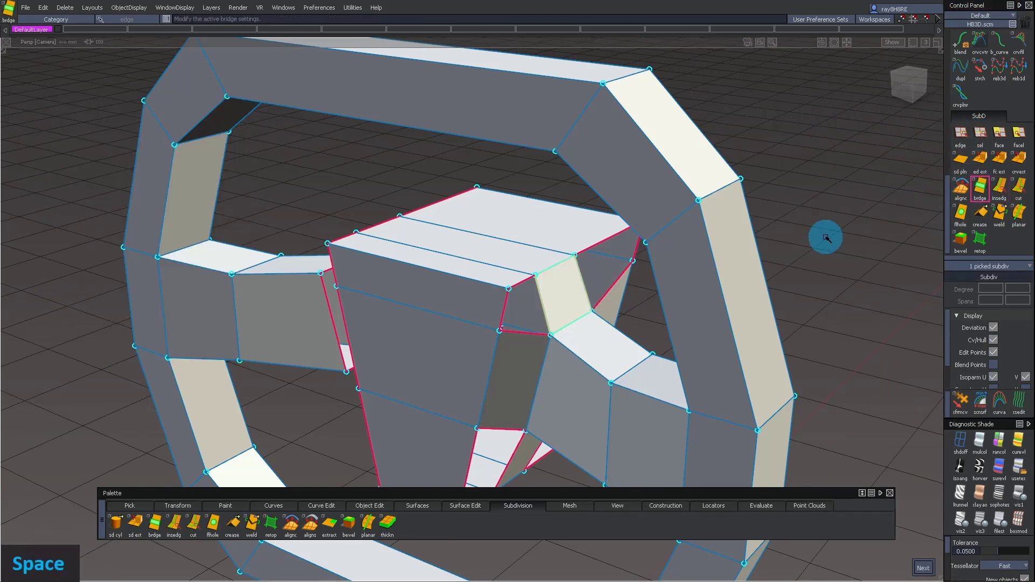
left_click(876, 183, "ctrl+shift")
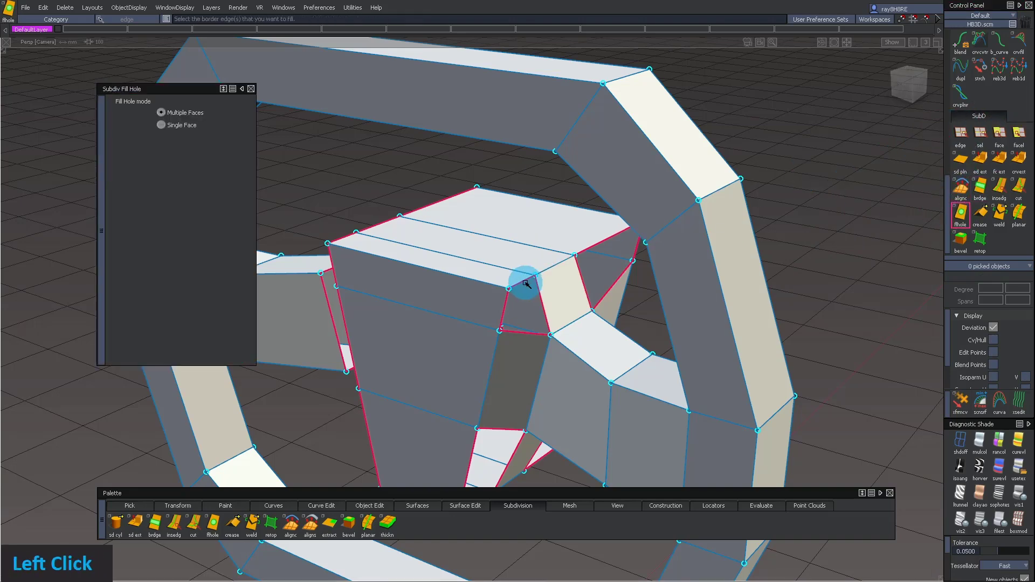
middle_click_drag(592, 246, 576, 294, "alt+shift")
left_click_drag(575, 293, 554, 306, "alt+shift")
left_click_drag(701, 341, 647, 261, "alt+shift")
right_click_drag(648, 261, 692, 248, "alt+shift")
left_click_drag(693, 248, 569, 335, "alt+shift")
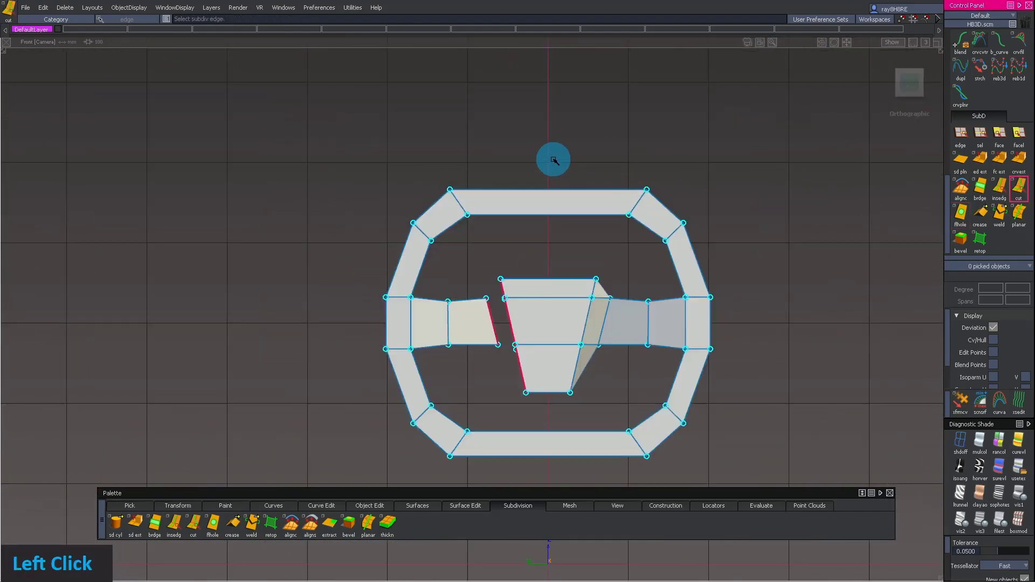
Step: Cut the whole wheel vertically along its centreline in the front view and delete all faces of the left half
left_click_drag(548, 155, 531, 469)
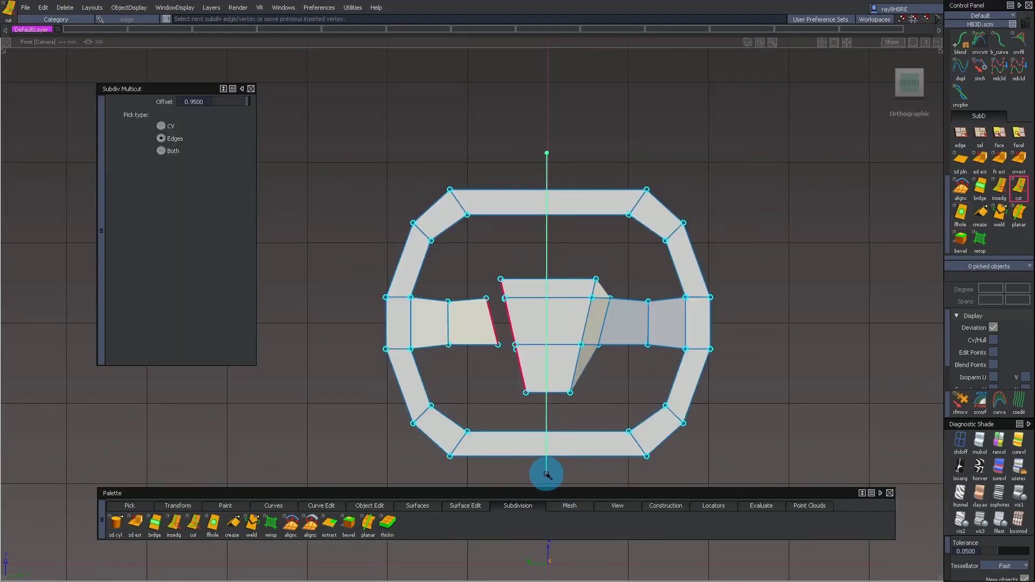
right_click_drag(579, 310, 647, 169, "alt+shift")
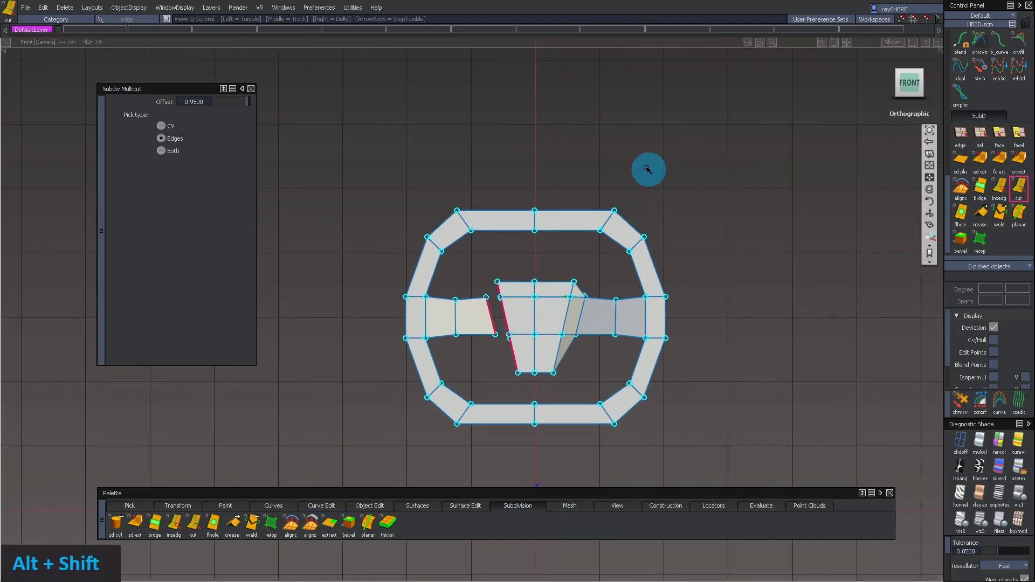
left_click(1000, 137)
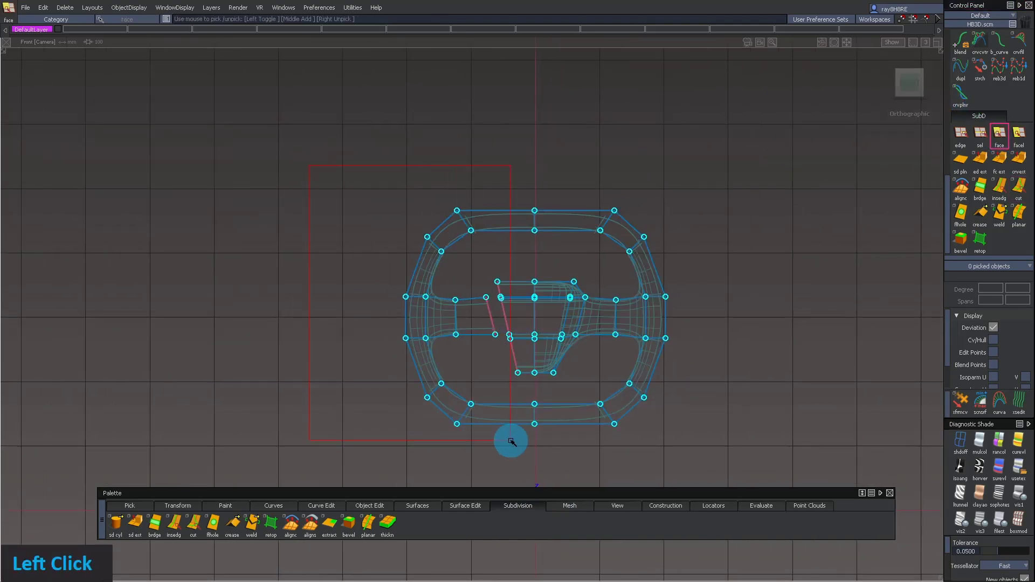
left_click_drag(530, 390, 549, 440, "alt+shift")
key("Delete")
key("Return")
Step: Pick all CVs along the open centre edges of the half wheel and snap them onto the symmetry axis
left_click(912, 83)
left_click(469, 282, "ctrl+shift")
middle_click_drag(453, 361, 419, 320, "ctrl+shift")
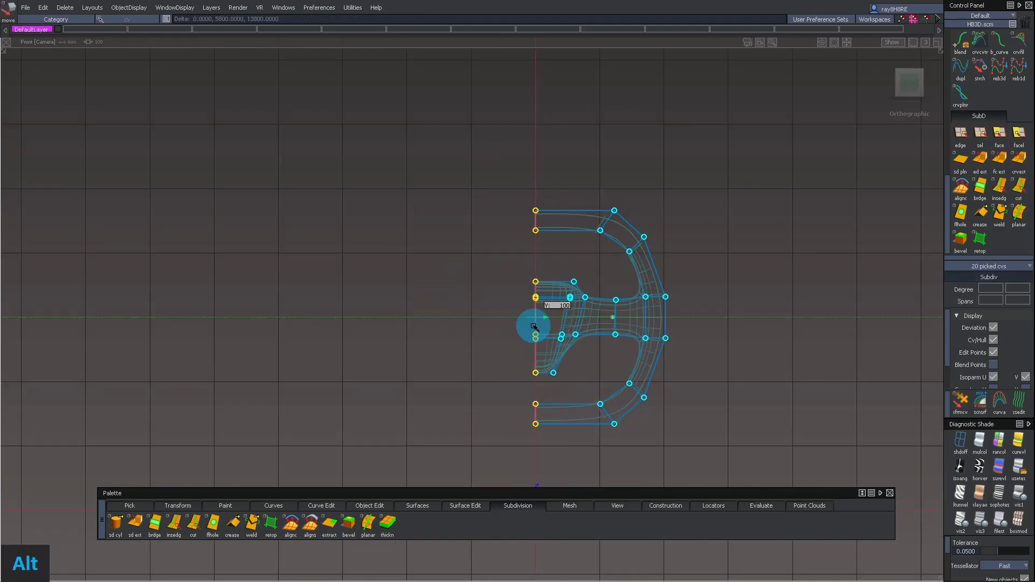
mouse_move(560, 346)
left_mouse_down("alt+shift")
mouse_move(666, 302)
mouse_move(609, 300)
left_mouse_up("alt+shift")
Step: Assign the half wheel to a new layer and turn on the layer's symmetry
left_click_drag(594, 269, 593, 237, "ctrl+shift")
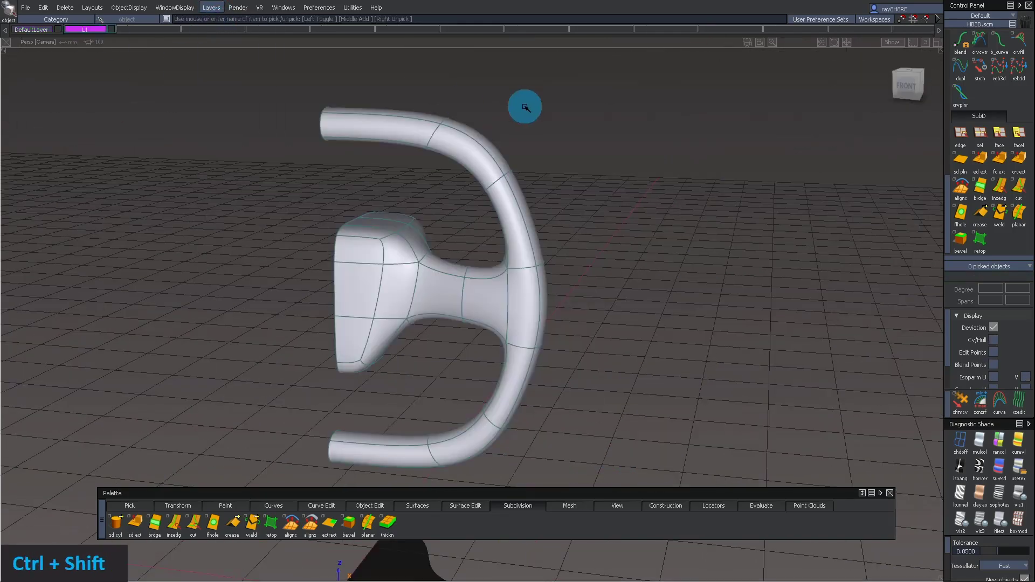
left_click(84, 31)
right_click_drag(103, 34, 95, 79)
left_click_drag(485, 227, 485, 195, "ctrl+shift")
left_click(910, 88)
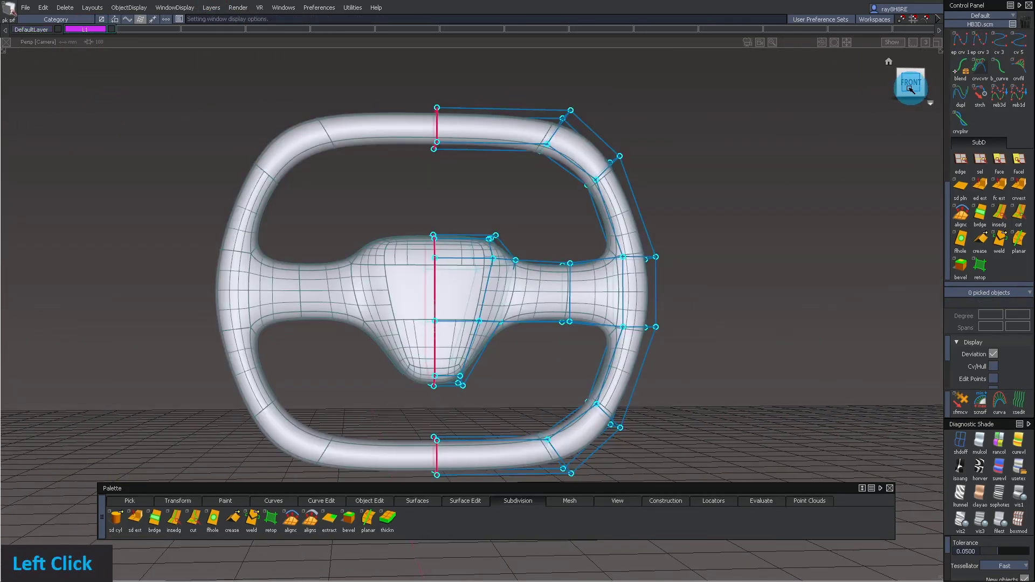
Step: Move the CVs at the hub's upper centre upward to raise a peak, and show the shaded wheel without its control cage
right_click_drag(372, 261, 432, 261, "alt+shift")
middle_click_drag(432, 261, 453, 308, "alt+shift")
left_click_drag(394, 205, 447, 282)
right_click_drag(453, 310, 455, 270, "ctrl+shift")
right_click_drag(462, 191, 402, 163)
left_click_drag(385, 140, 347, 138, "alt+shift")
right_click_drag(347, 138, 457, 162, "ctrl+shift")
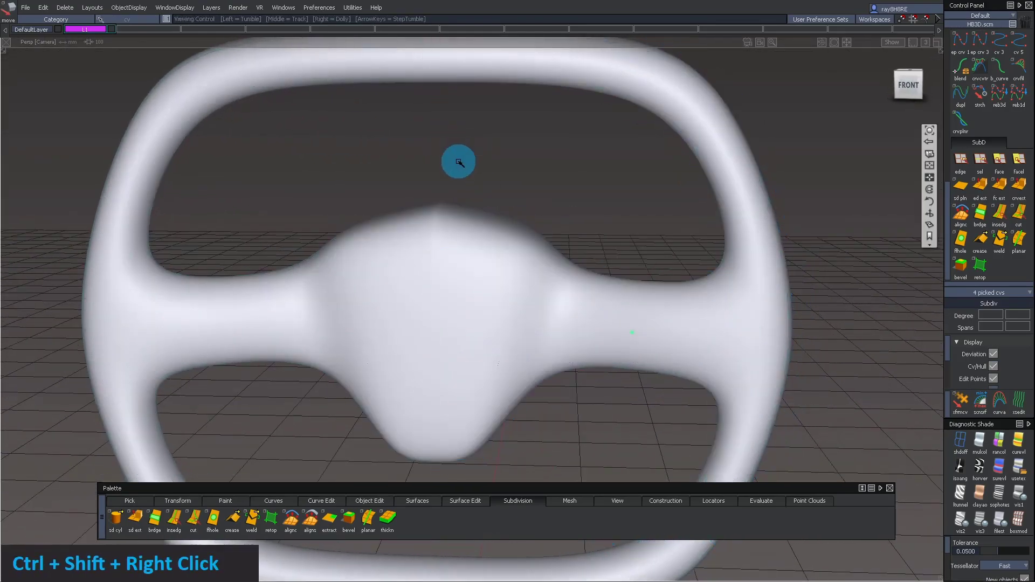
Step: Turn off the layer's symmetry and pick the half wheel
left_click_drag(458, 162, 647, 224, "alt+shift")
right_click_drag(648, 225, 504, 189, "alt+shift")
left_click_drag(504, 190, 485, 200, "alt+shift")
left_click(82, 78)
left_click_drag(372, 232, 440, 274, "alt+shift")
left_click(443, 273)
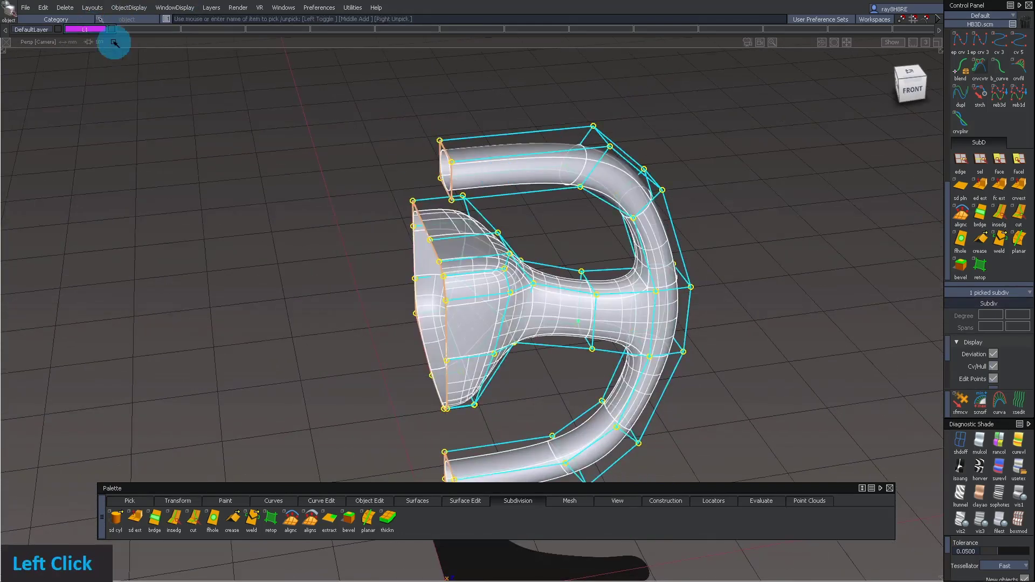
Step: Duplicate the picked half wheel as a mirrored copy to complete the wheel
left_click(26, 8)
mouse_move(43, 8)
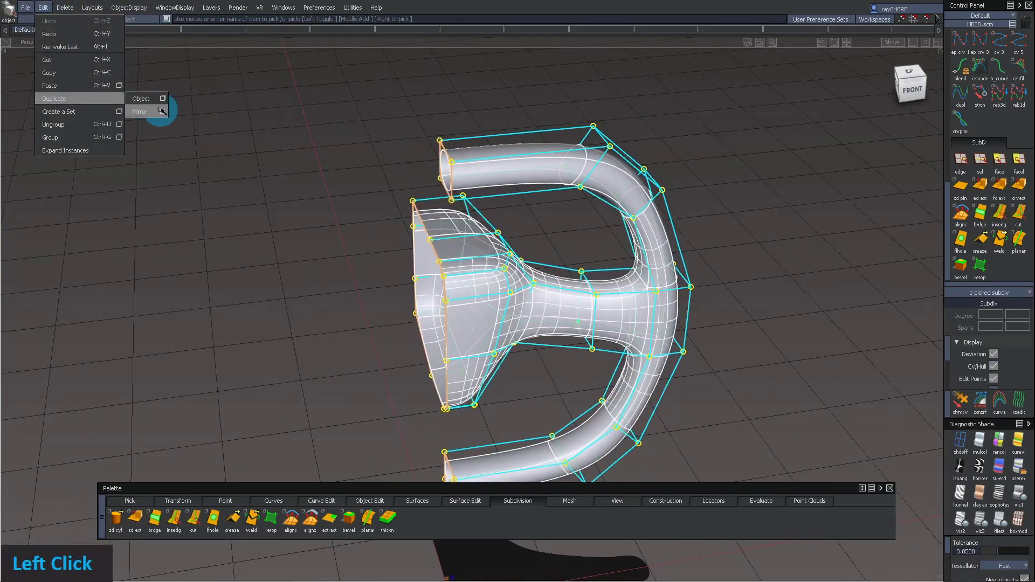
left_click(147, 112)
left_click(551, 310)
left_click_drag(551, 309, 490, 214, "alt+shift")
right_click_drag(489, 214, 474, 151, "alt+shift")
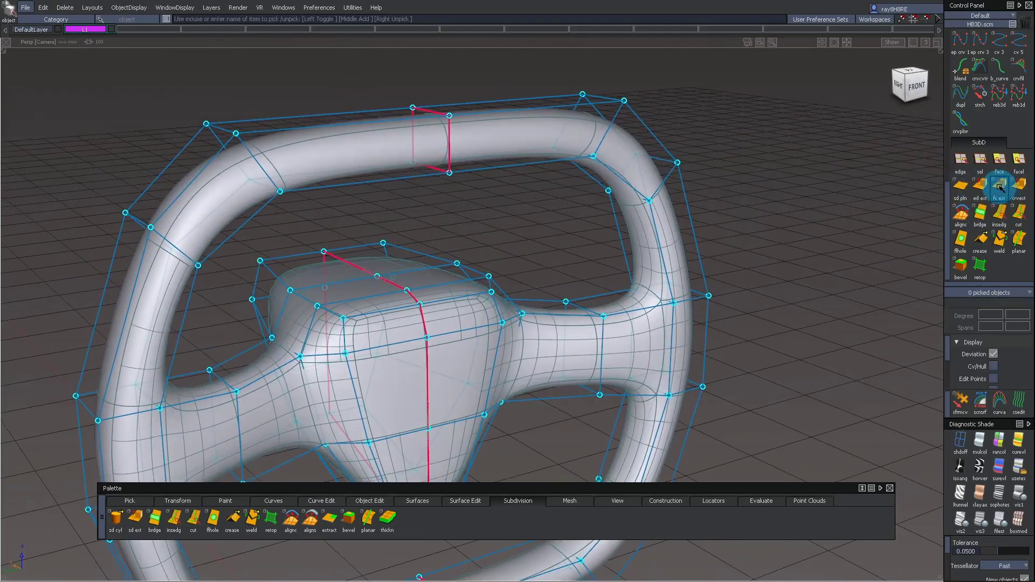
Step: Weld the seam between the two wheel halves at the centre of the ring's upper section
left_click_drag(449, 145, 432, 48, "alt+shift")
double_click(439, 115)
left_click(436, 183)
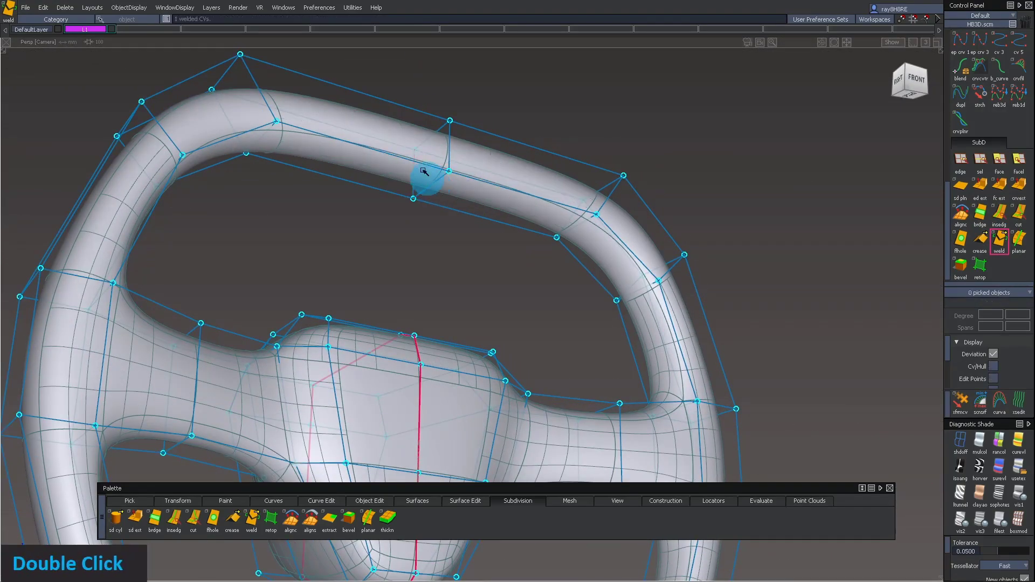
left_click_drag(435, 186, 389, 173, "alt+shift")
Step: In the front view, pick the CVs along the lower crossbar and hub and move them vertically to reshape the outline
left_click(912, 83)
left_click(560, 220)
middle_click_drag(658, 235, 637, 167, "alt+shift")
left_click_drag(385, 282, 532, 333)
right_click_drag(543, 308, 543, 290)
middle_click_drag(543, 289, 539, 313, "ctrl+shift")
middle_click_drag(540, 313, 495, 291, "alt+shift")
left_click_drag(372, 323, 432, 381)
right_click_drag(432, 381, 432, 390)
mouse_move(532, 141)
middle_mouse_down("alt+shift")
mouse_move(453, 201)
mouse_move(480, 245)
middle_mouse_up("alt+shift")
mouse_move(480, 246)
right_mouse_down("alt+shift")
mouse_move(407, 174)
mouse_move(474, 205)
right_mouse_up("alt+shift")
Step: Pick the CV groups at the ring's upper and lower corners and move them to adjust the ring's outline
left_click_drag(566, 202, 561, 191)
middle_click_drag(545, 187, 591, 169, "alt+shift")
left_click_drag(592, 169, 529, 222)
middle_click_drag(682, 286, 682, 266, "ctrl+shift")
left_click_drag(682, 266, 674, 255)
middle_click_drag(514, 434, 515, 297, "alt+shift")
mouse_move(515, 297)
left_mouse_down("ctrl+shift")
mouse_move(572, 337)
mouse_move(517, 377)
left_mouse_up("ctrl+shift")
left_click_drag(631, 359, 629, 370)
left_click_drag(464, 359, 524, 430)
middle_click_drag(527, 442, 527, 428, "ctrl+shift")
middle_click_drag(595, 323, 590, 357, "alt+shift")
Step: Use Subdiv Multicut to cut extra edges across the ring's side above and below the crossbar
scroll(1001, 161, "down", 5)
left_click(1019, 187)
left_click_drag(478, 314, 612, 326)
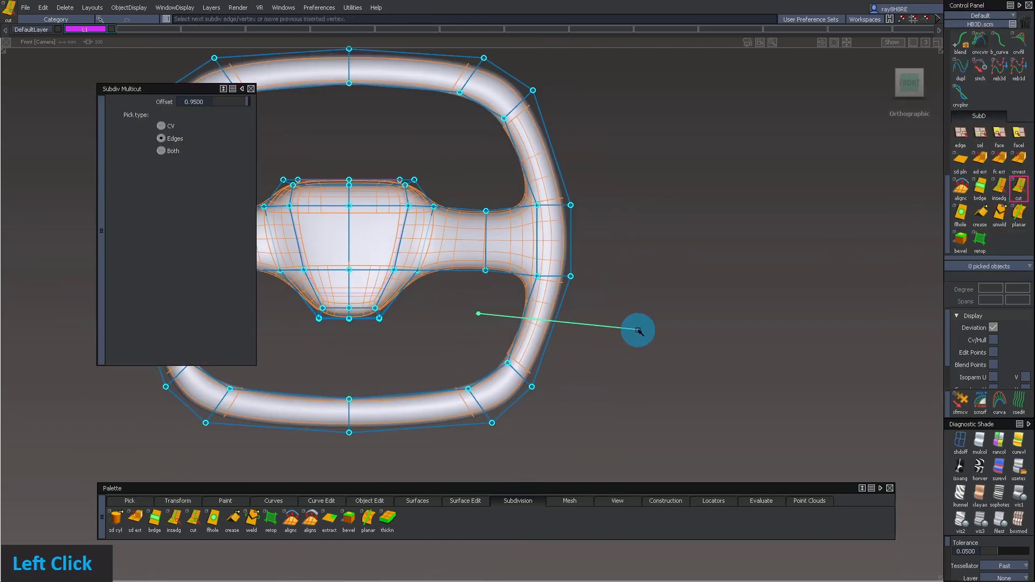
left_click(1019, 188)
left_click_drag(484, 299, 593, 338)
Step: Pick the four new CVs on the ring's side above the crossbar and move them about 2.45 upward
middle_click_drag(485, 175, 501, 202, "alt+shift")
key("space")
left_click_drag(501, 202, 615, 164)
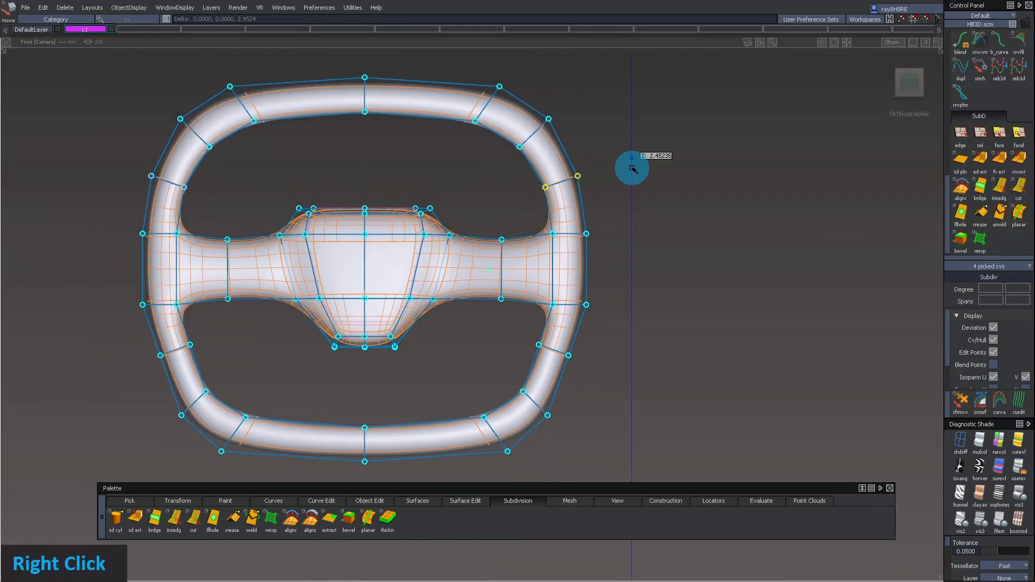
middle_click_drag(610, 259, 609, 196, "alt+shift")
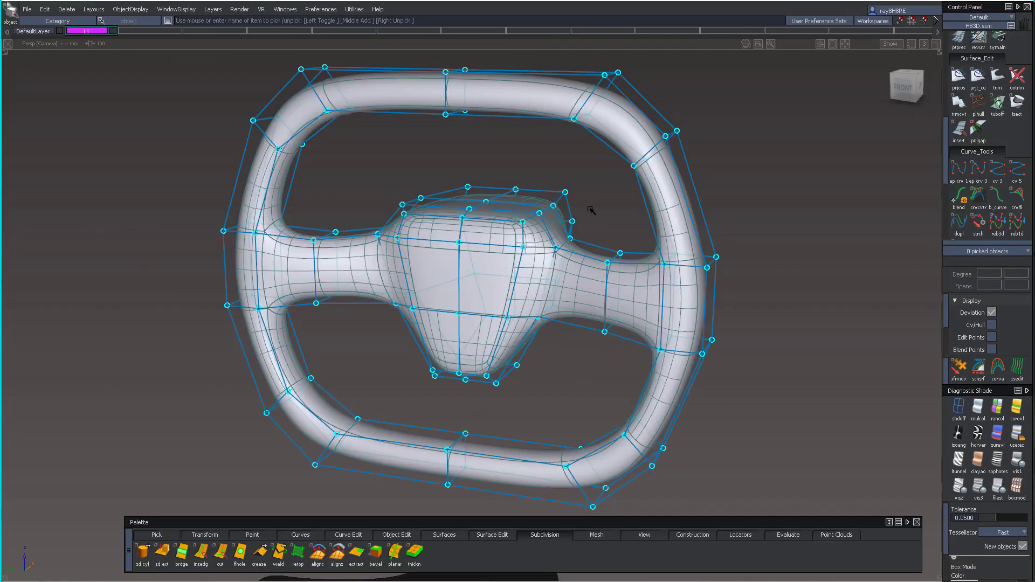
Step: Use Insert Edge to add an edge loop running along the ring's tube
left_click_drag(555, 167, 572, 181, "alt+shift")
left_click(200, 553)
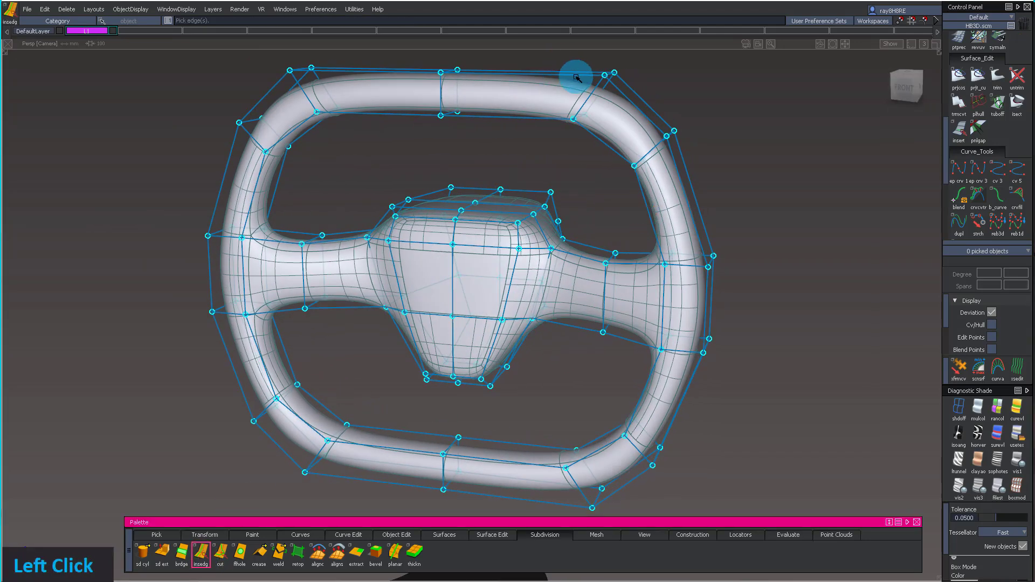
left_click(535, 107)
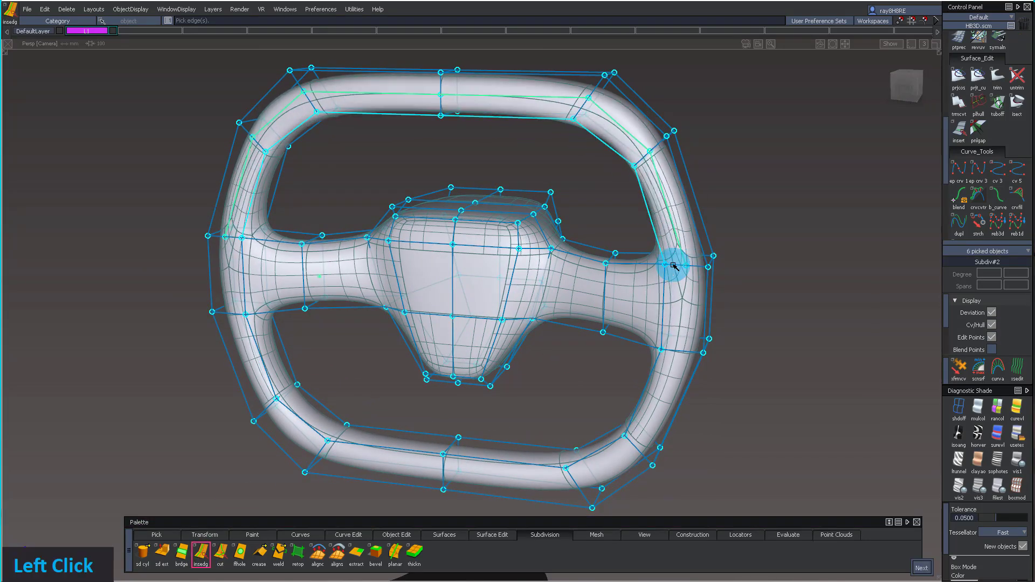
key("ctrl+z")
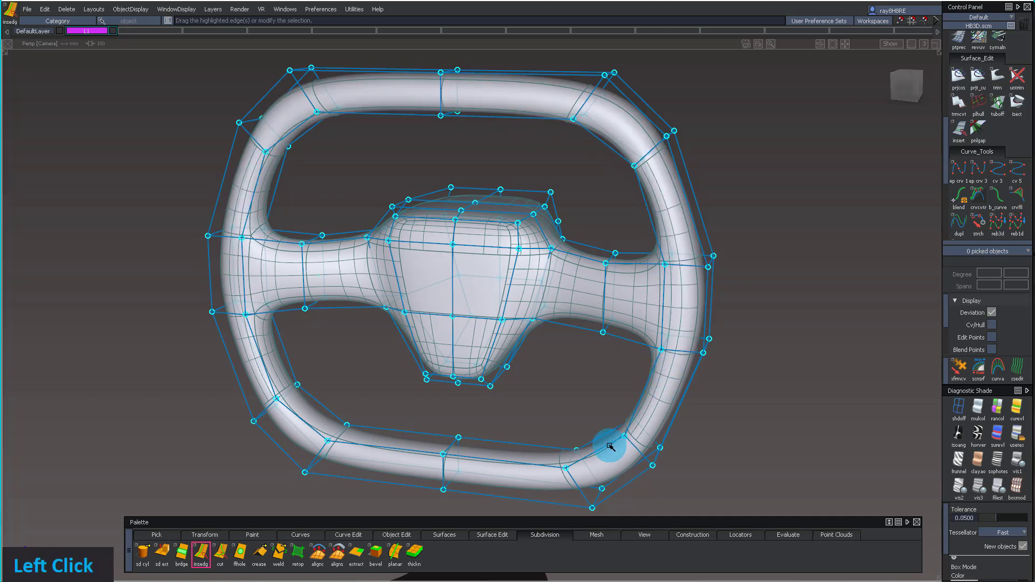
key("ctrl+z")
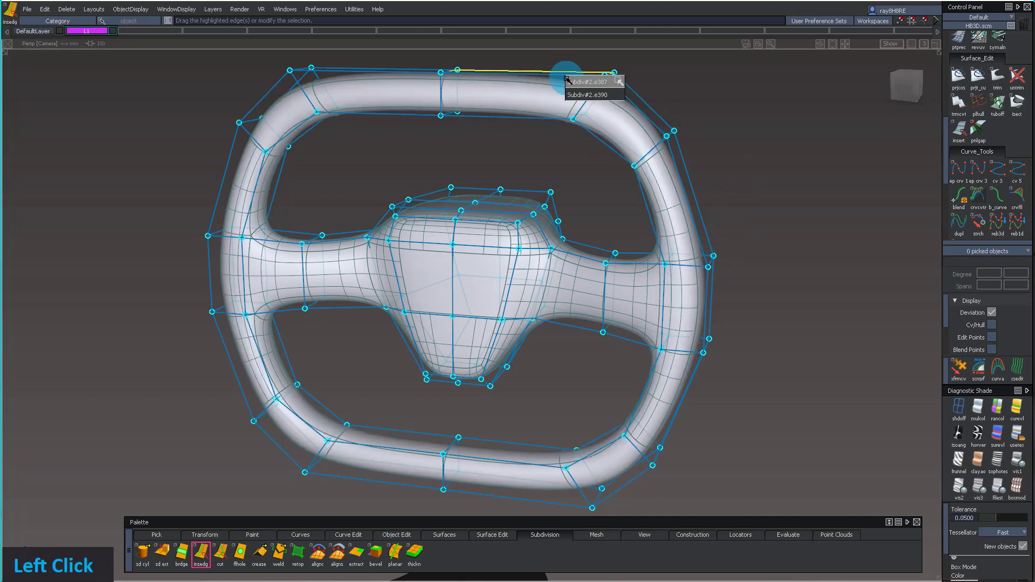
left_click(613, 93)
left_click_drag(612, 112, 753, 136)
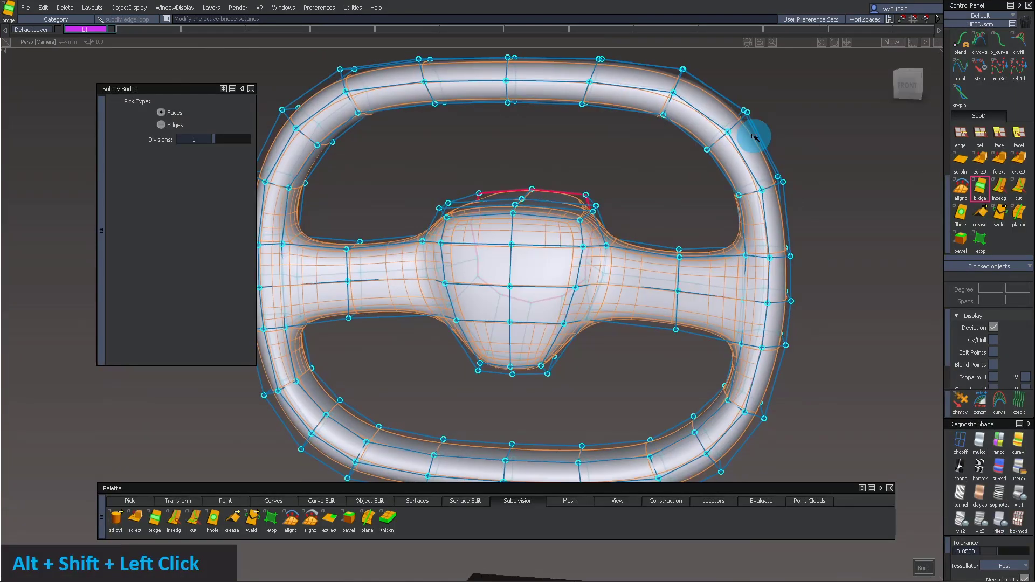
Step: Pick the edge loop around the front of the ring and bevel it into two narrow parallel loops
left_click(755, 137, "ctrl+shift")
left_click(981, 134)
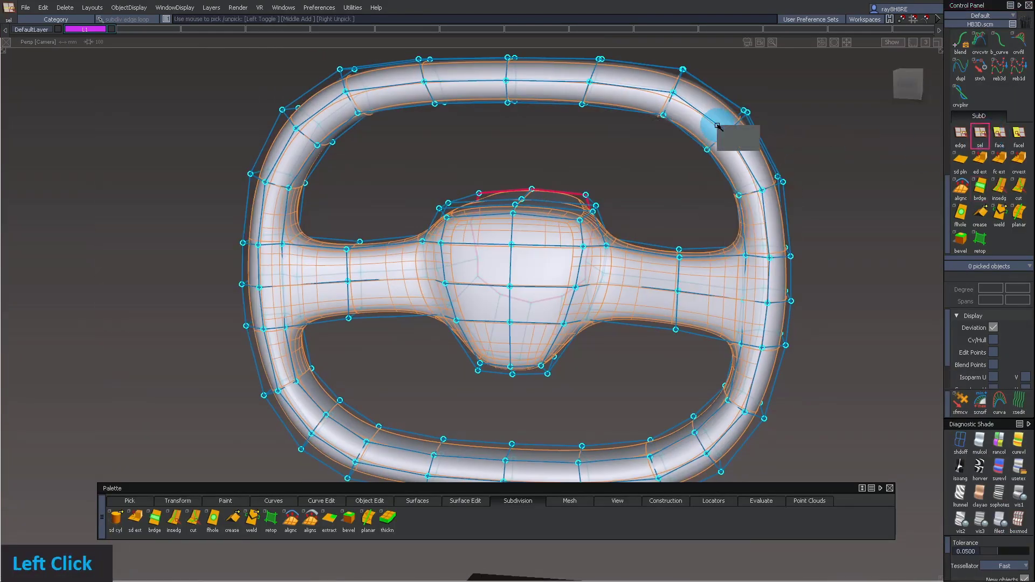
left_click(737, 145)
left_click_drag(737, 144, 624, 147, "alt+shift")
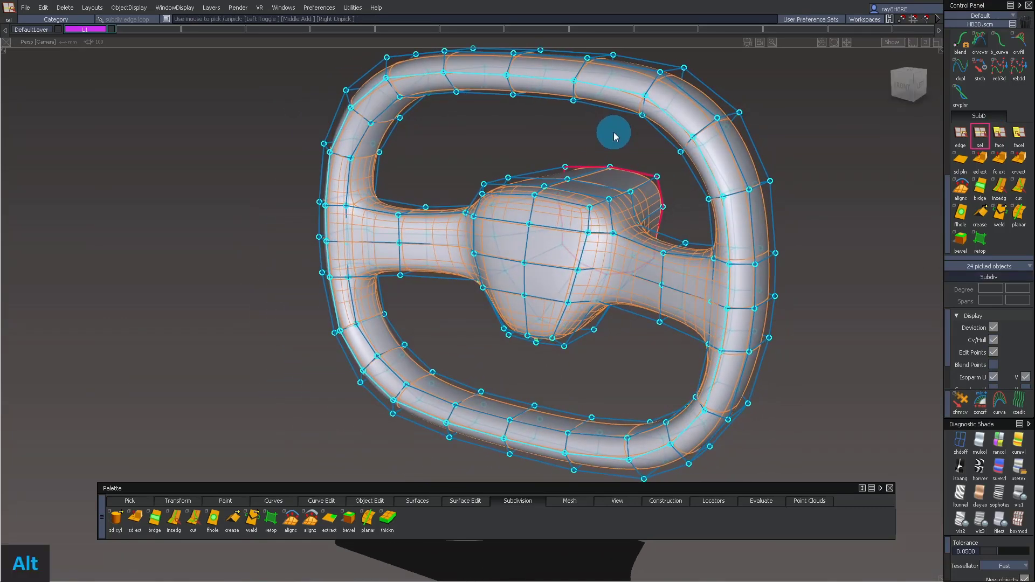
key("alt+b")
left_click_drag(682, 99, 563, 116, "alt+shift")
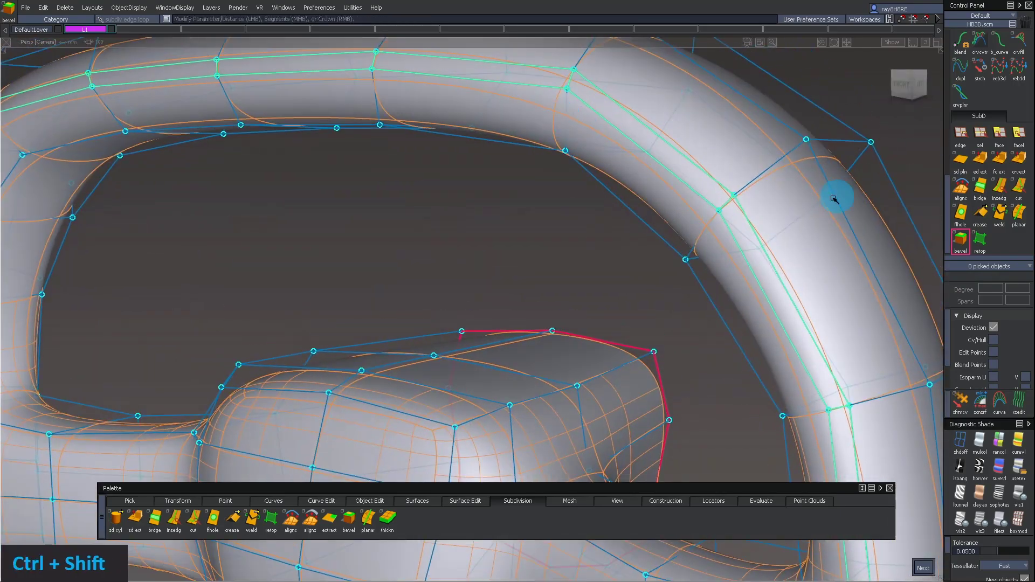
left_click_drag(607, 215, 553, 193, "alt+shift")
left_click(563, 196, "ctrl+shift")
Step: Insert a parallel edge loop between the ring's two bevel edges, working in the faceted box-mode display
left_click(997, 187)
left_click_drag(573, 83, 585, 81, "alt+shift")
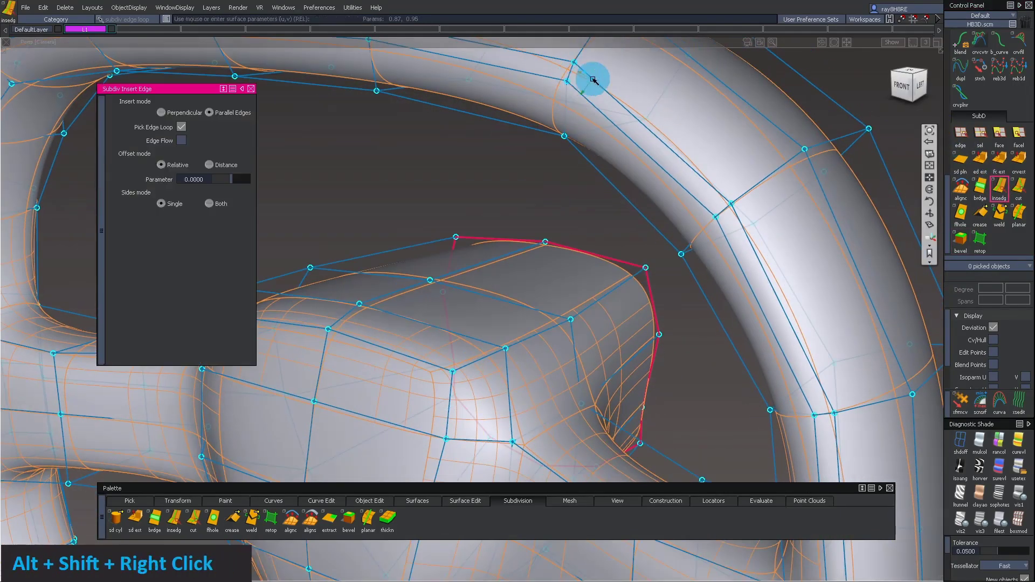
right_click_drag(584, 81, 585, 108, "alt+shift")
left_click(1017, 521)
left_click_drag(612, 146, 405, 241, "alt+shift")
left_click(417, 264)
key("space")
left_click(879, 136, "ctrl+shift")
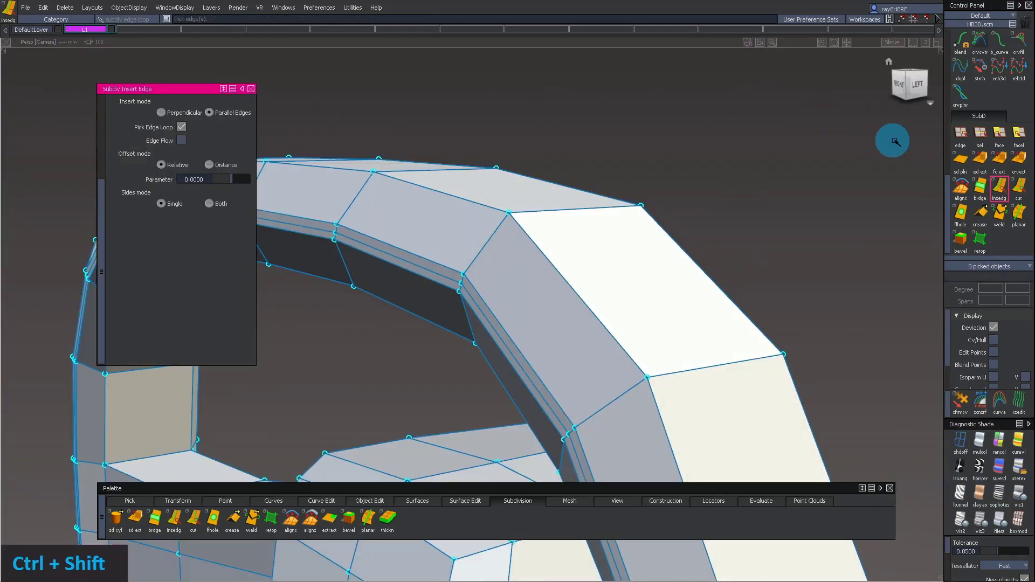
Step: Pick the middle edge loop of the ring's narrow strip and push it inward to form a groove
left_click(961, 138)
left_click(388, 254)
middle_click_drag(340, 338, 335, 332, "ctrl+shift")
left_click_drag(335, 332, 350, 337)
right_click_drag(349, 337, 302, 302, "alt+shift")
left_click_drag(377, 270, 518, 242, "alt+shift")
middle_click_drag(539, 232, 580, 153, "alt+shift")
Step: Unweld the edge loop at the bottom of the ring's groove
left_click_drag(458, 157, 419, 154, "alt+shift")
right_click_drag(418, 155, 440, 157, "alt+shift")
left_click_drag(439, 157, 435, 136, "alt+shift")
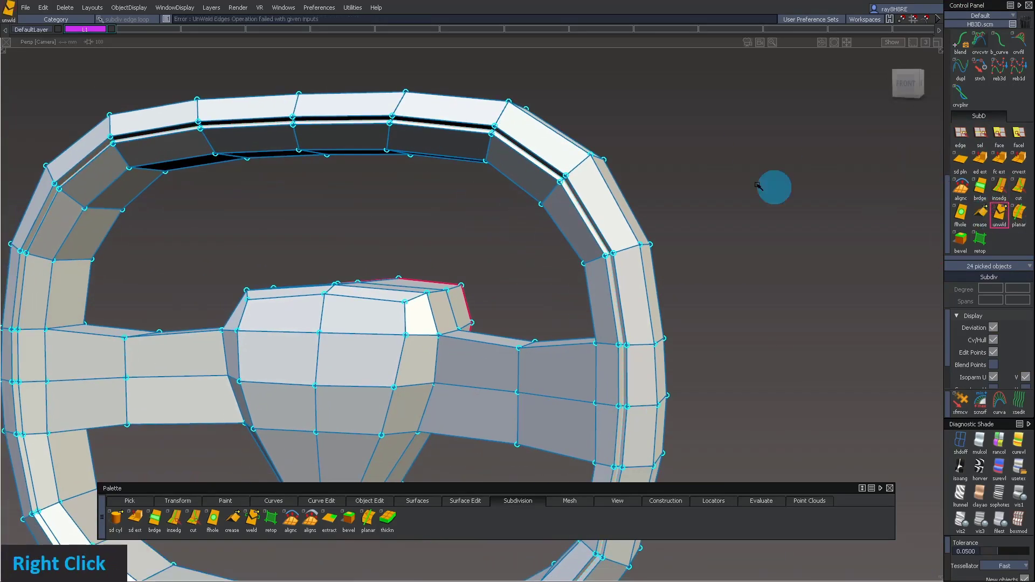
key("space")
right_click_drag(655, 149, 679, 169, "ctrl+shift")
right_click_drag(679, 165, 633, 161, "alt+shift")
left_click_drag(628, 161, 480, 132, "alt+shift")
right_click_drag(480, 132, 536, 132, "alt+shift")
left_click_drag(537, 131, 620, 180, "alt+shift")
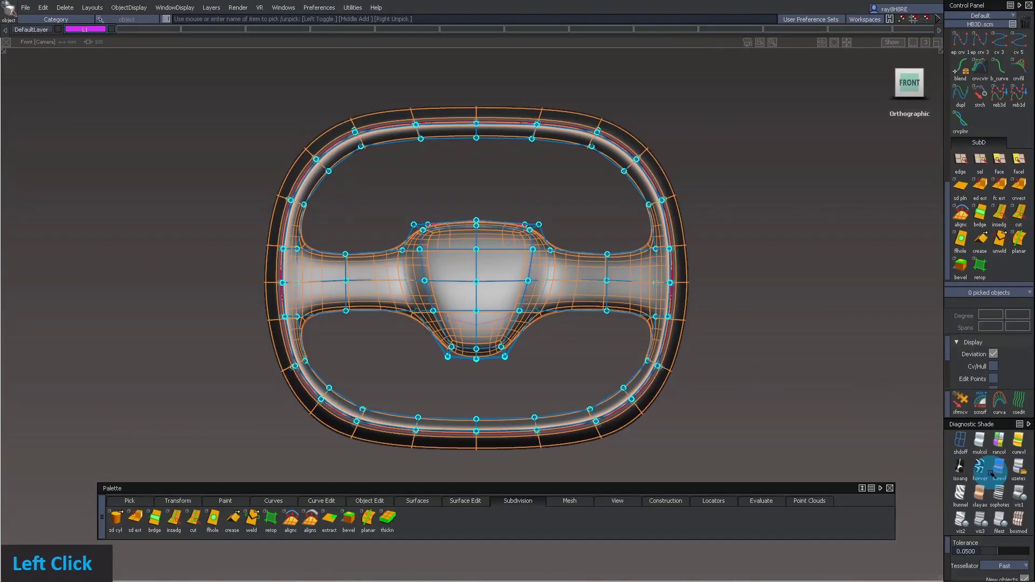
Step: In the front view, pick the CVs along the ring's lower section and move them vertically to refine its shape
left_click(1019, 521)
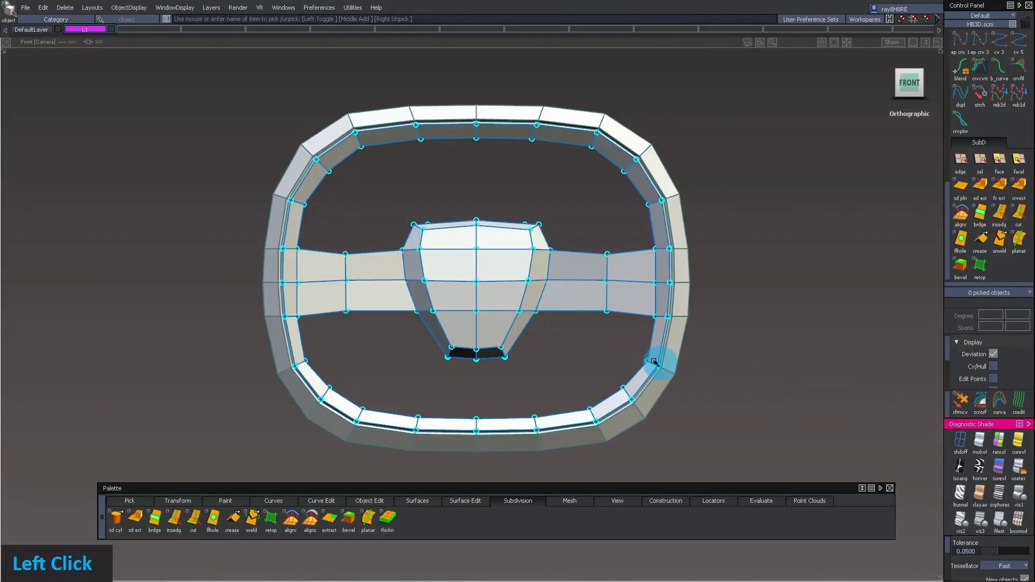
key("space")
right_click_drag(476, 377, 539, 378, "alt+shift")
mouse_move(408, 393)
left_mouse_down("ctrl+shift")
mouse_move(405, 377)
mouse_move(646, 451)
left_mouse_up("ctrl+shift")
middle_click_drag(614, 438, 621, 385, "ctrl+shift")
right_click_drag(633, 393, 643, 372)
Step: Pick the CVs along one side of the hub and move them sideways to adjust the hub's width
left_click_drag(503, 207, 501, 184, "ctrl+shift")
mouse_move(501, 185)
left_mouse_down()
mouse_move(543, 211)
mouse_move(615, 374)
left_mouse_up()
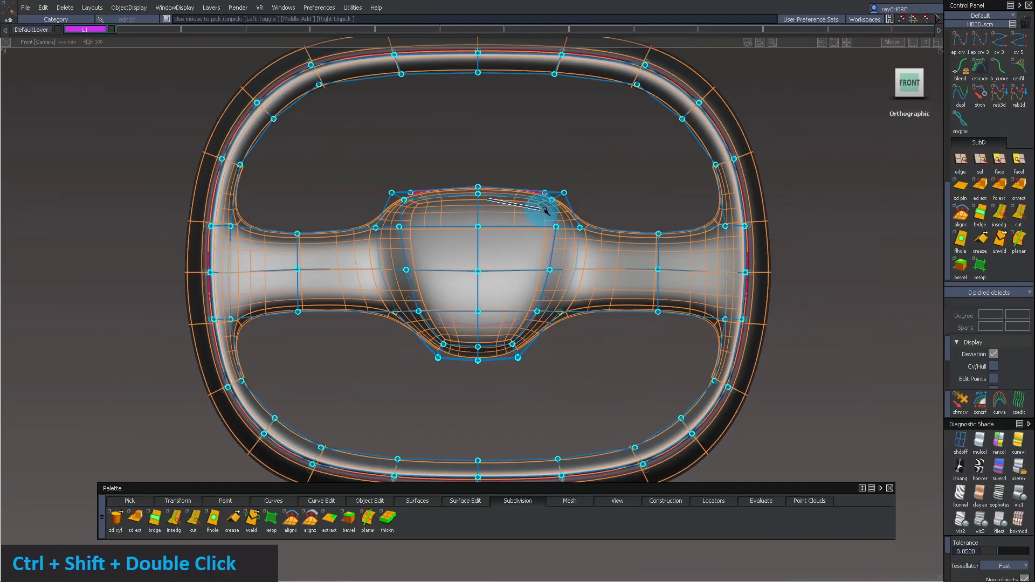
mouse_move(614, 375)
middle_mouse_down("ctrl+shift")
mouse_move(619, 349)
mouse_move(636, 351)
middle_mouse_up("ctrl+shift")
mouse_move(640, 364)
right_mouse_down("alt+shift")
mouse_move(610, 377)
mouse_move(653, 371)
right_mouse_up("alt+shift")
left_click_drag(555, 141, 542, 242, "alt+shift")
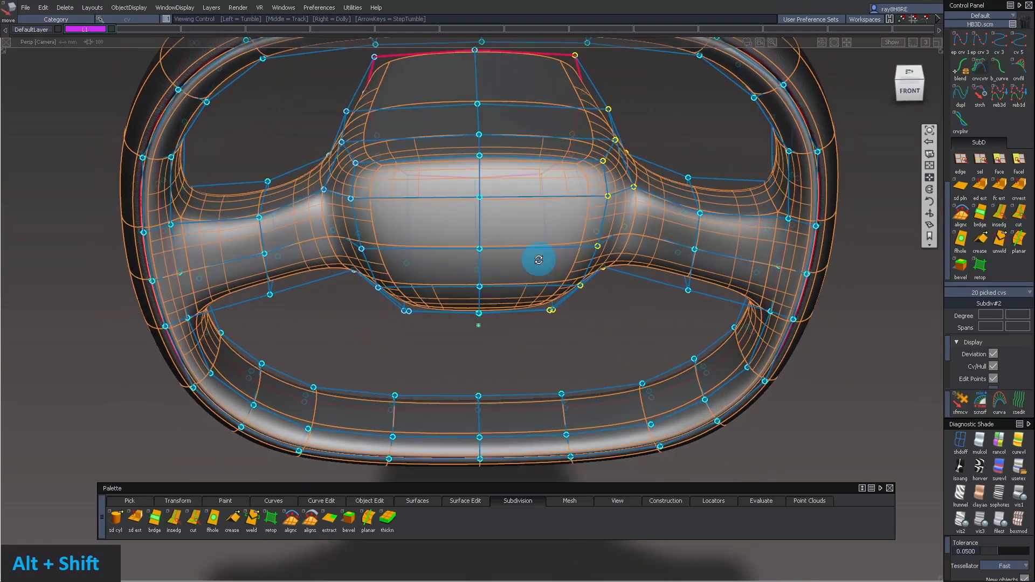
Step: Pick the edge loop around the perimeter of the hub's front face and bevel it
middle_click_drag(542, 243, 559, 106, "alt+shift")
left_click_drag(559, 106, 469, 259, "alt+shift")
left_click(430, 225)
key("space")
right_click_drag(470, 259, 567, 264, "alt+shift")
left_click_drag(566, 264, 566, 237, "alt+shift")
right_click_drag(567, 237, 501, 219, "alt+shift")
left_click(502, 220, "shift")
left_click_drag(502, 220, 455, 379, "alt+shift")
key("space")
left_click_drag(502, 116, 559, 106)
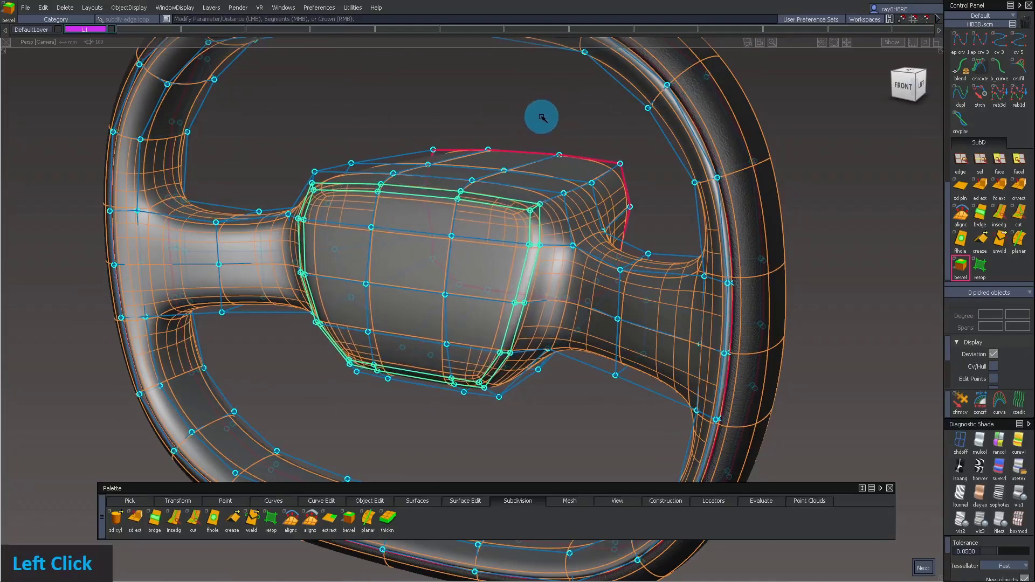
Step: Insert another edge loop around the hub's front panel, close to the panel's outline, in the box-mode display
key("space")
right_click_drag(543, 117, 926, 125, "alt+shift")
left_click_drag(525, 119, 857, 67, "alt+shift")
left_click_drag(641, 146, 539, 162, "alt+shift")
key("space")
left_click(536, 157, "ctrl+shift")
left_click(521, 101)
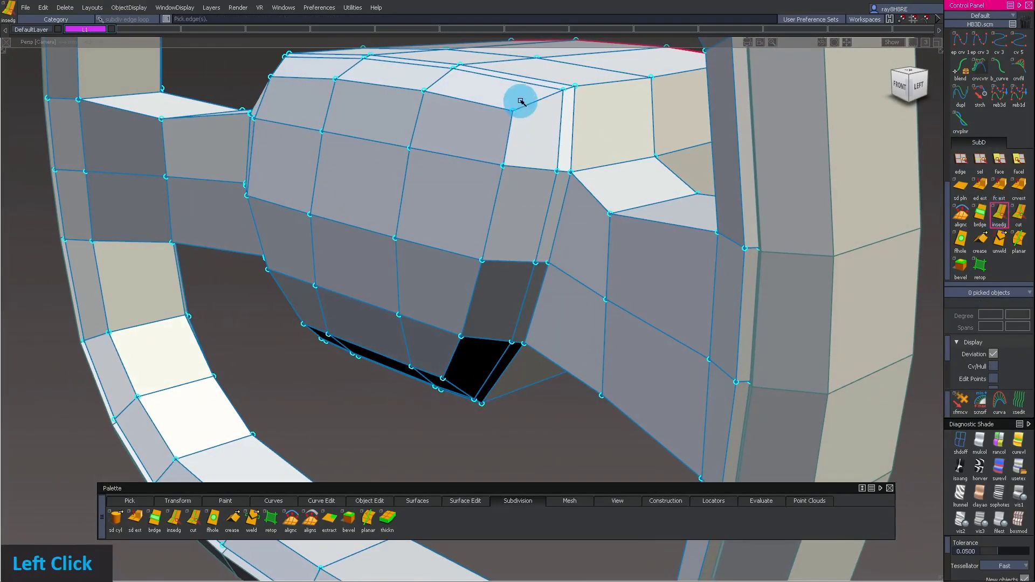
left_click_drag(519, 106, 802, 132, "alt+shift")
Step: Pick the strip of faces encircling the hub's front panel and adjust their CVs along the surface normal
left_click(999, 159)
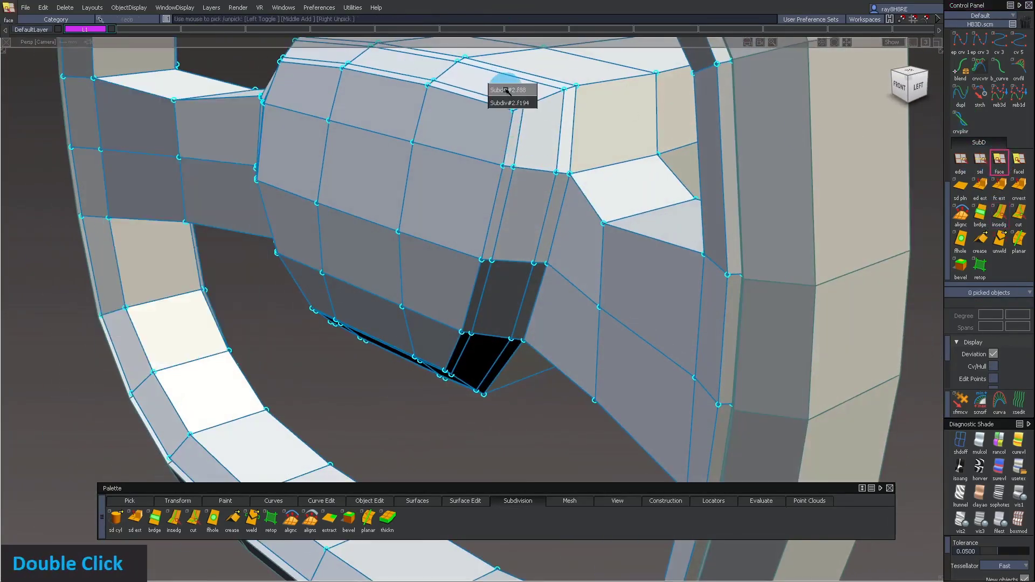
left_click(512, 281)
left_click_drag(511, 282, 505, 344, "alt+shift")
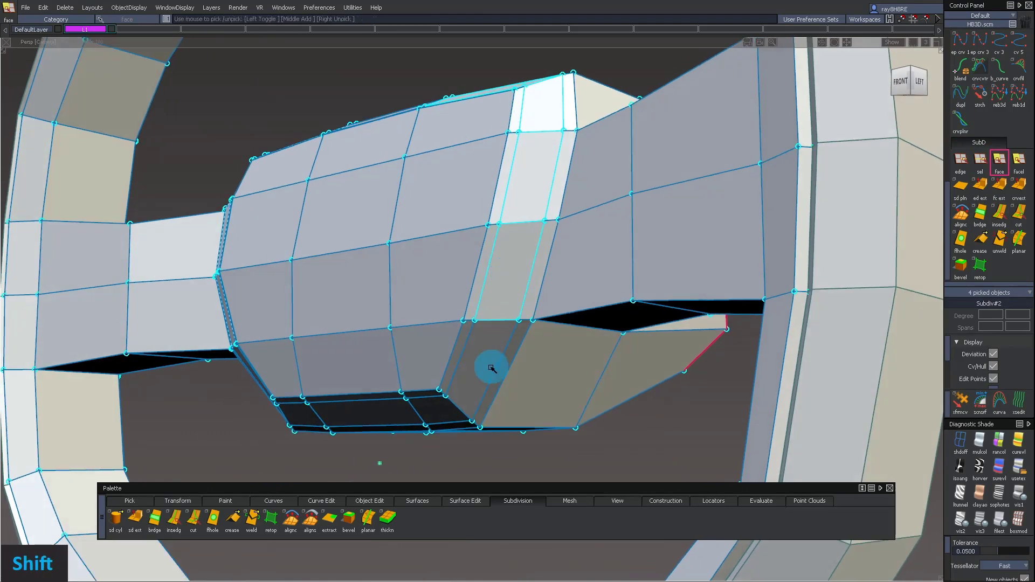
left_click(455, 436)
left_click(374, 415)
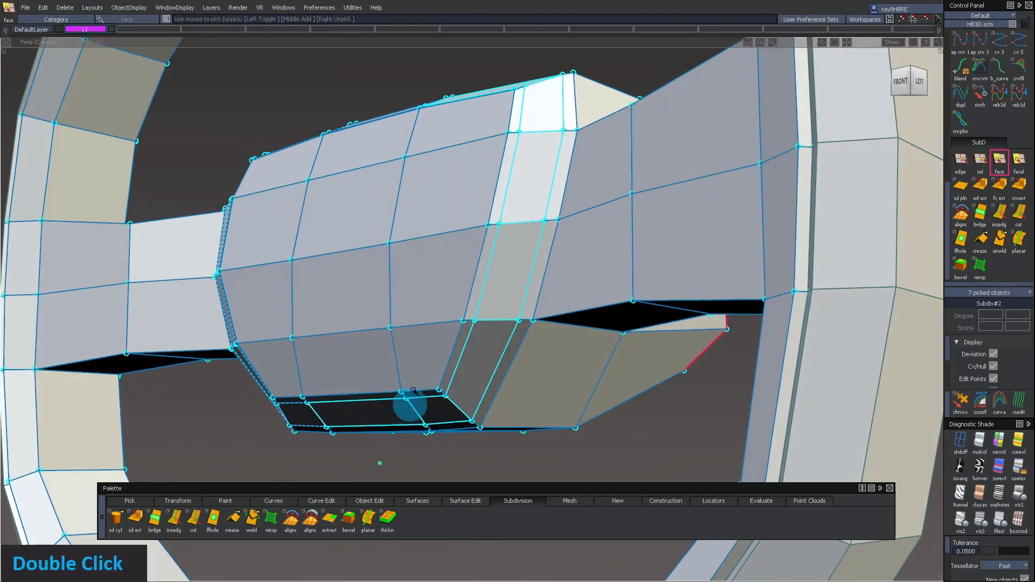
left_click_drag(400, 439, 395, 496, "alt+shift")
left_click(419, 153)
key("space")
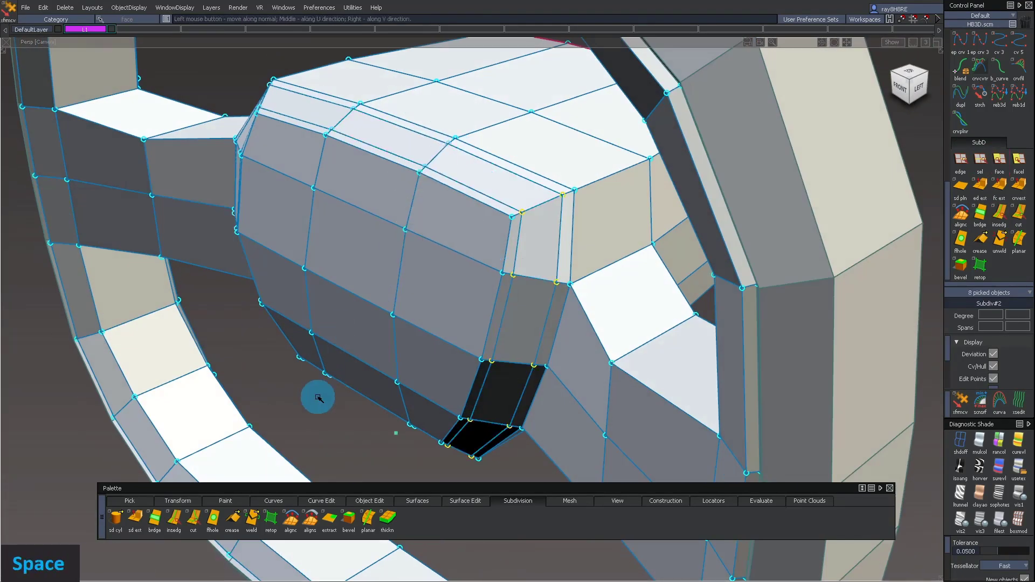
left_click(525, 397)
Step: Insert an edge loop midway along the narrow strip around the hub's front panel, at a parameter of about 0.5
left_click_drag(481, 343, 424, 203, "alt+shift")
right_click_drag(423, 202, 578, 225, "alt+shift")
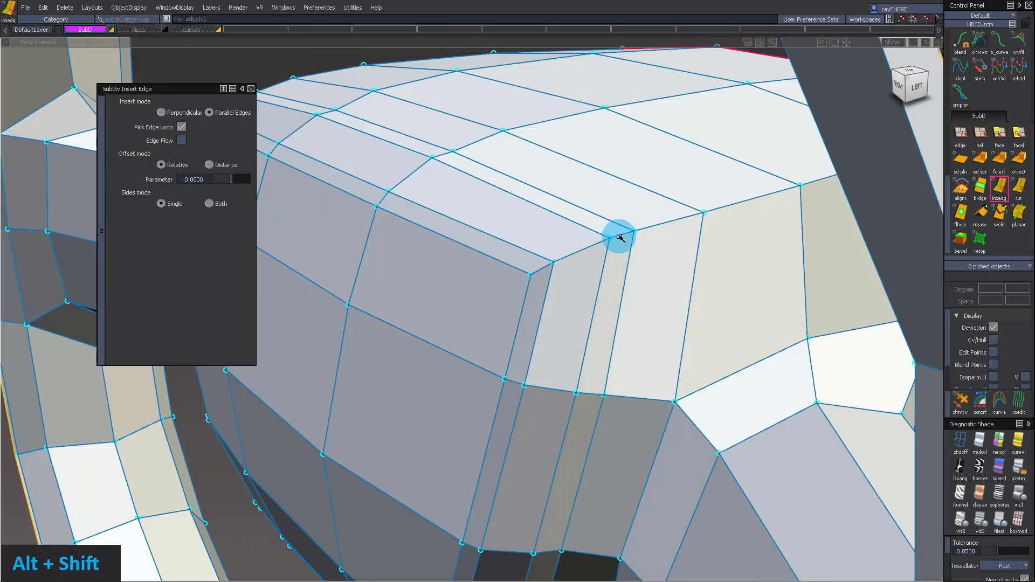
left_click(599, 226)
key("space")
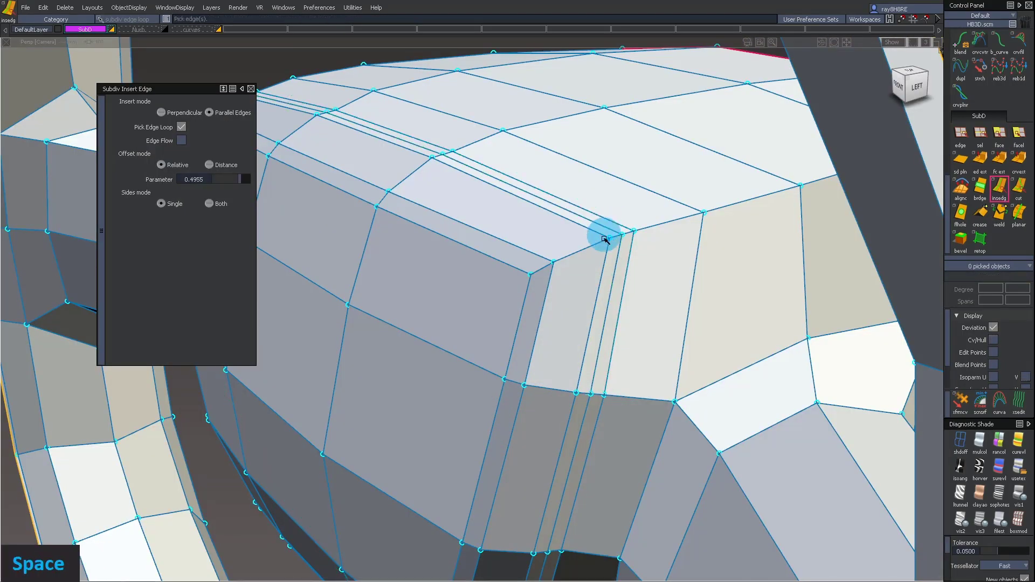
Step: Push the middle loop of the hub's narrow strip inward along the surface normal to form a groove
left_click(663, 203)
left_click(597, 224)
key("space")
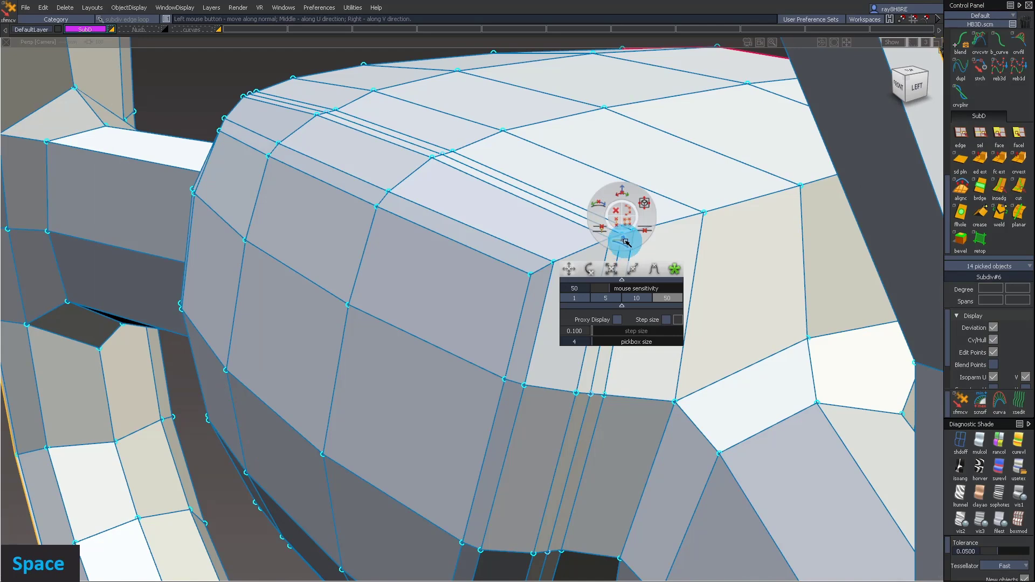
left_click(624, 242)
left_click_drag(209, 78, 11, 167)
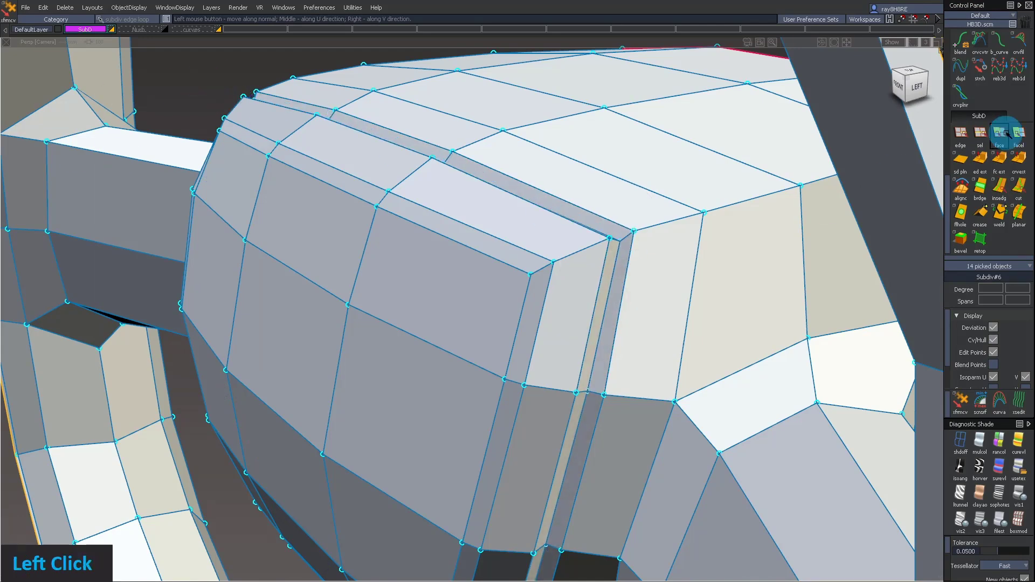
Step: Pick the edge loop at the bottom of the hub's groove and unweld it
left_click(979, 134)
left_click(619, 261)
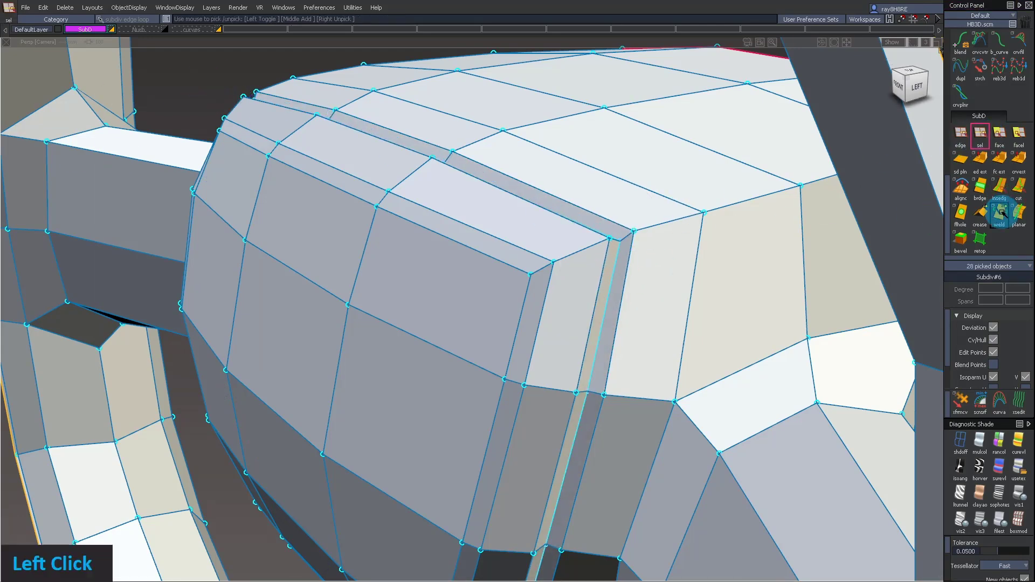
left_click_drag(1002, 212, 1019, 214)
right_click(609, 237)
mouse_move(610, 238)
left_mouse_down("alt+shift")
mouse_move(621, 283)
mouse_move(577, 175)
left_mouse_up("alt+shift")
right_click_drag(578, 176, 464, 178, "alt+shift")
left_click_drag(464, 178, 435, 182, "alt+shift")
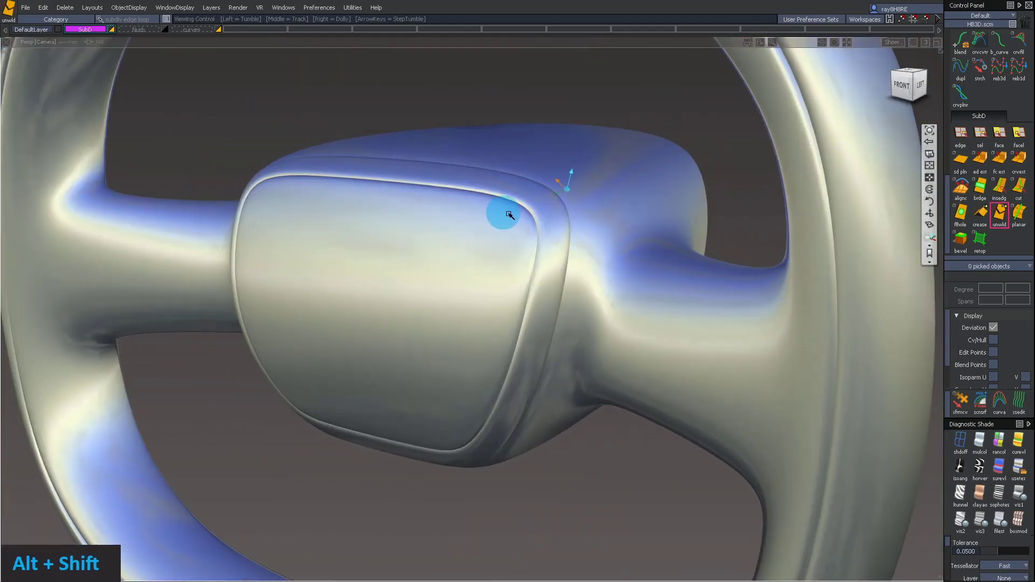
Step: Isolate the narrow frame strip that surrounds the hub's front panel
right_click_drag(436, 182, 666, 221, "alt+shift")
left_click_drag(665, 221, 534, 271, "alt+shift")
left_click(543, 257)
key("shift+h")
Step: Bevel the frame strip's two lengthwise edge loops and show it shaded without its control cage
left_click(522, 232)
left_click(600, 177, "shift")
key("alt+b")
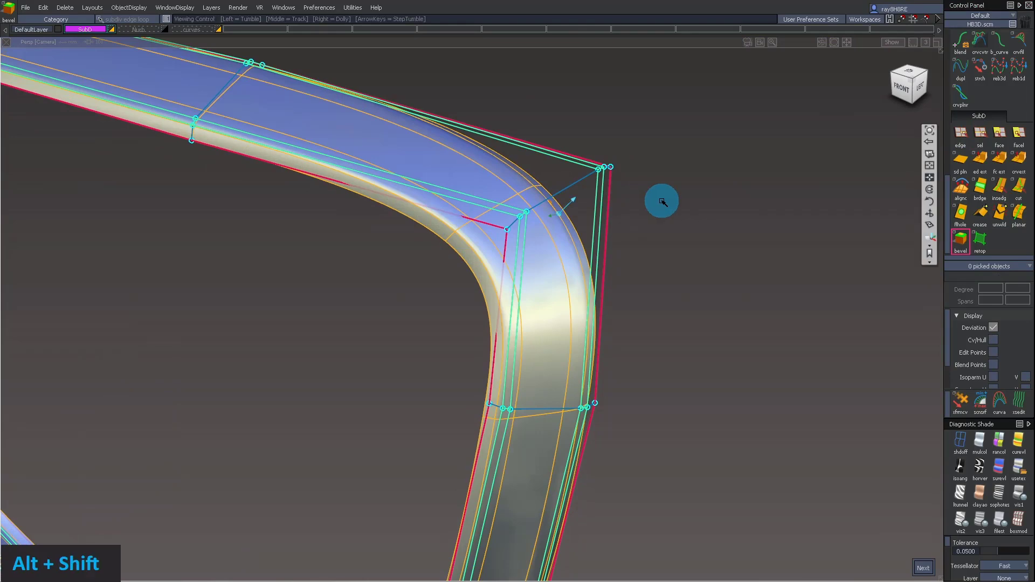
right_click_drag(660, 201, 598, 208, "alt+shift")
left_click(1017, 518)
mouse_move(631, 218)
left_mouse_down("alt+shift")
mouse_move(605, 229)
mouse_move(626, 231)
left_mouse_up("alt+shift")
left_click(1017, 518)
right_click_drag(640, 231, 621, 253, "ctrl+shift")
right_click_drag(571, 243, 610, 245, "alt+shift")
left_click_drag(610, 245, 569, 261, "alt+shift")
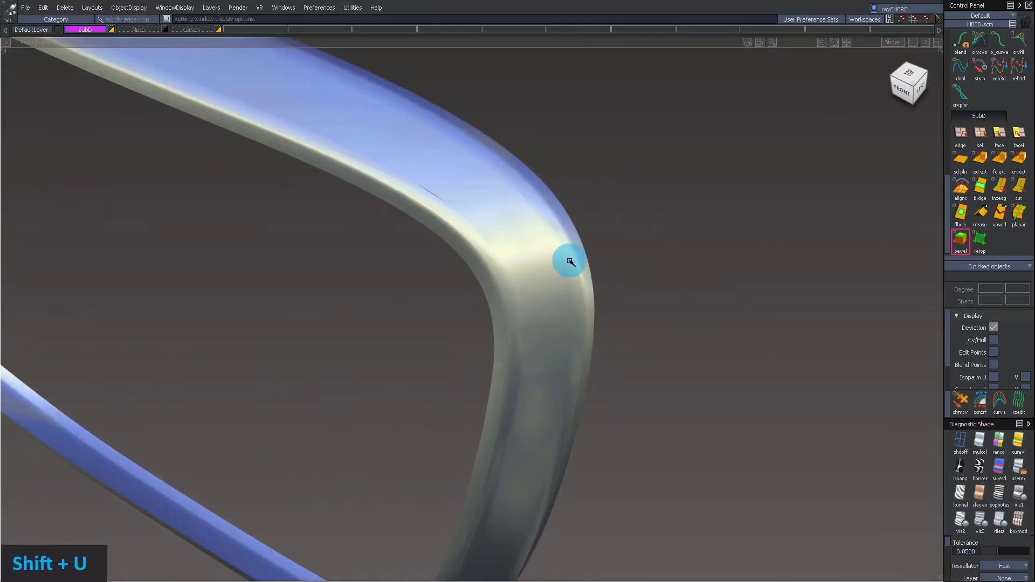
Step: Pick the SubD body that forms the inner rim, spokes and hub surround, working in the front view
right_click_drag(570, 261, 504, 201, "alt+shift")
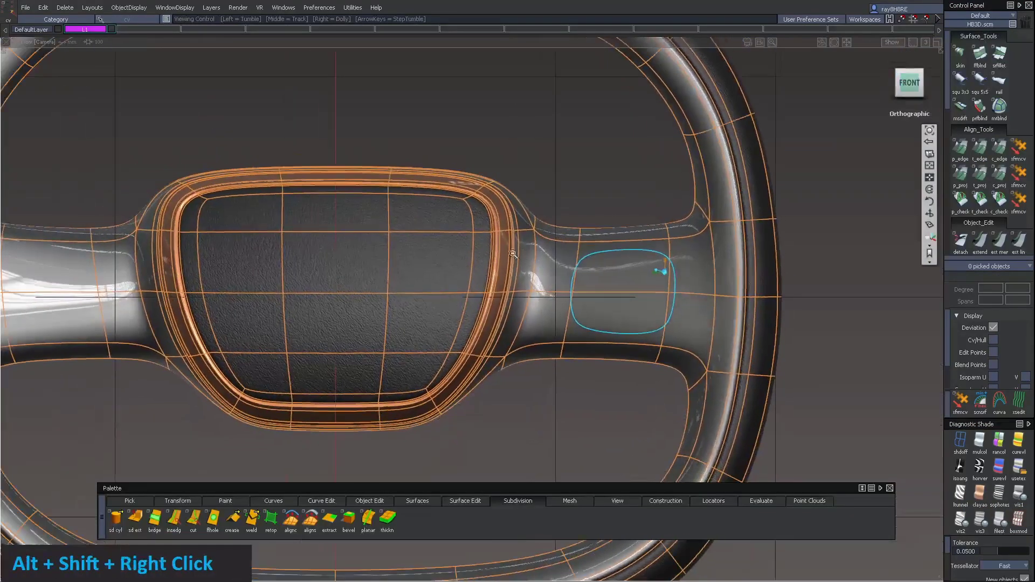
left_click(655, 272, "ctrl+shift")
left_click(656, 300)
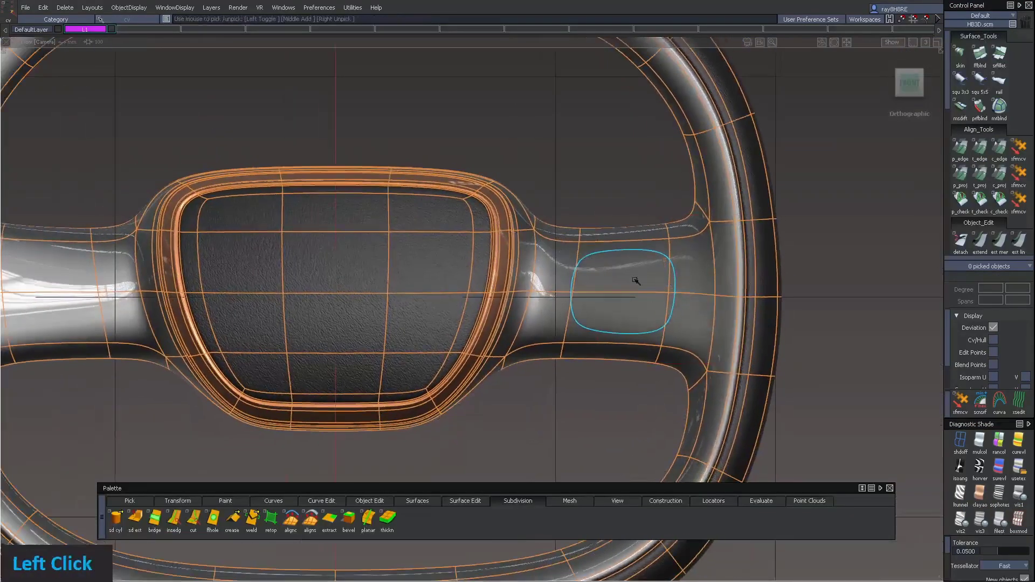
left_click_drag(656, 300, 560, 284, "ctrl+shift")
left_click(572, 290, "shift")
middle_click_drag(642, 319, 677, 293, "alt+shift")
right_click_drag(678, 293, 464, 350, "alt+shift")
middle_click_drag(464, 350, 507, 356, "alt+shift")
left_click_drag(589, 370, 663, 247, "ctrl+shift")
left_click(648, 261)
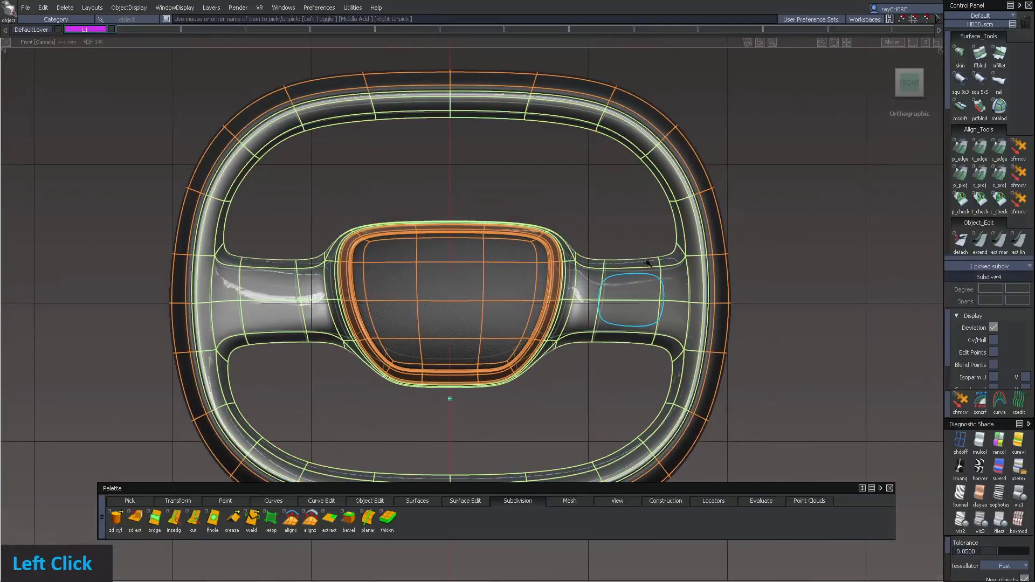
Step: Convert the picked SubD body into NURBS surfaces with Surface From Subdiv
left_click(461, 502)
left_click(422, 502)
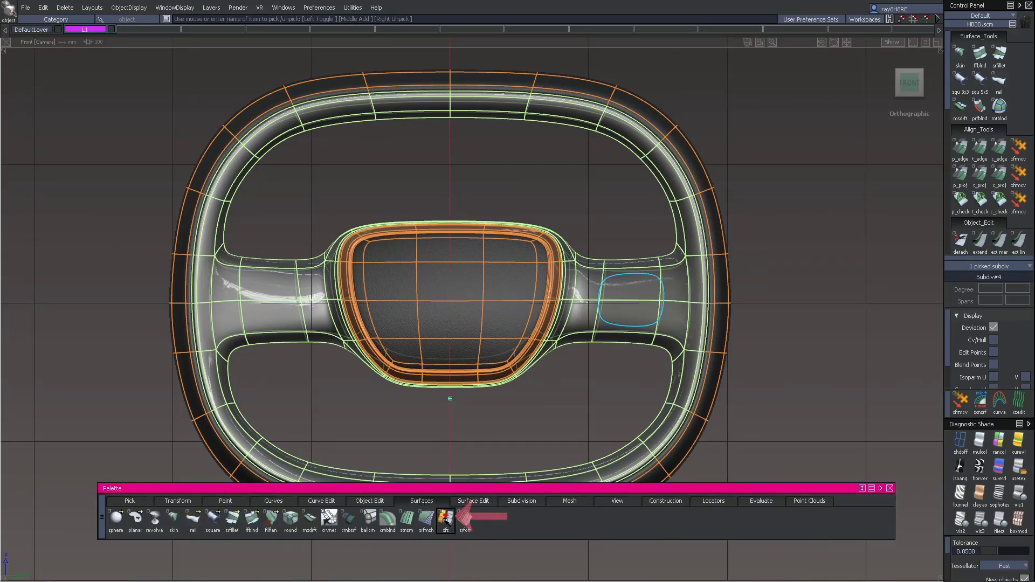
left_click(445, 519)
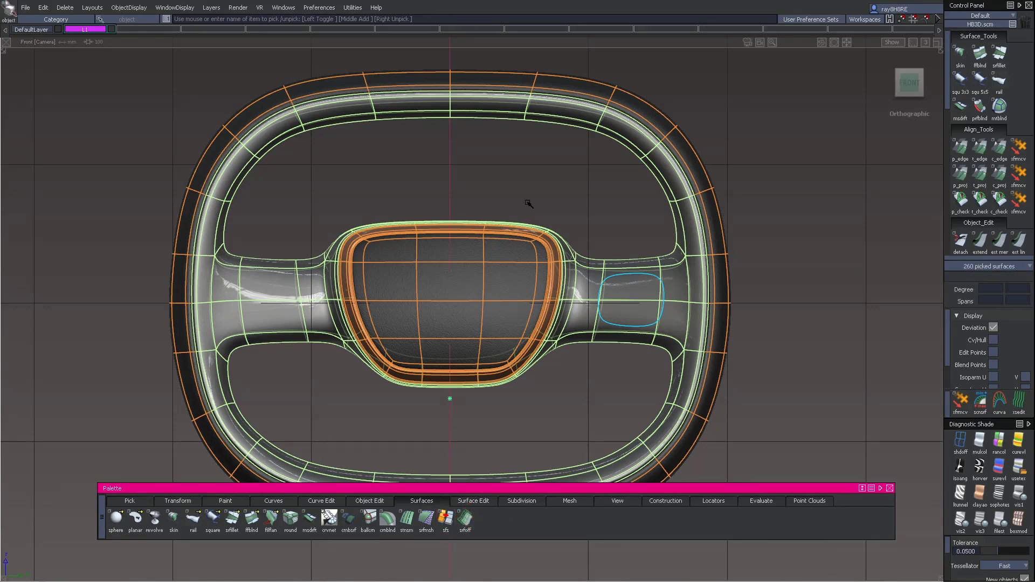
key("alt+shift")
left_click_drag(550, 194, 546, 253, "alt+shift")
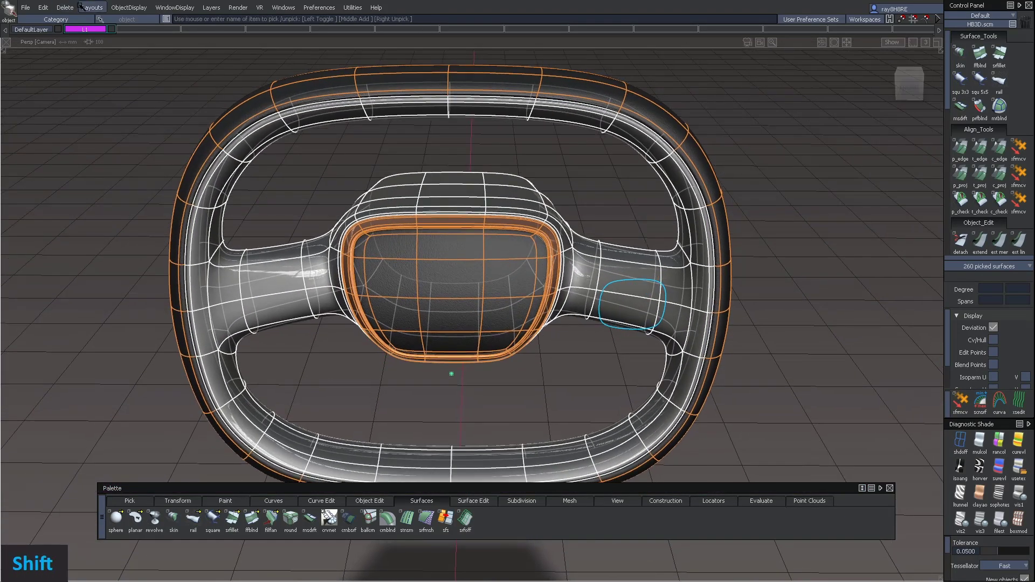
Step: Create a new layer and rename layer L1 to SubD
left_click(202, 10)
left_click(221, 26)
double_click(96, 29)
type("SubD")
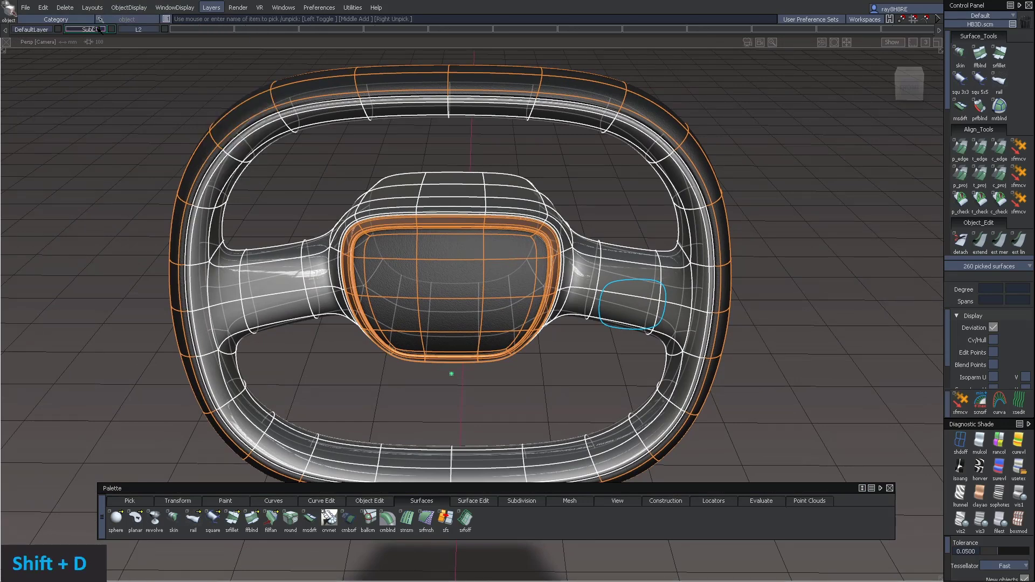
left_click_drag(123, 103, 133, 30, "ctrl+shift")
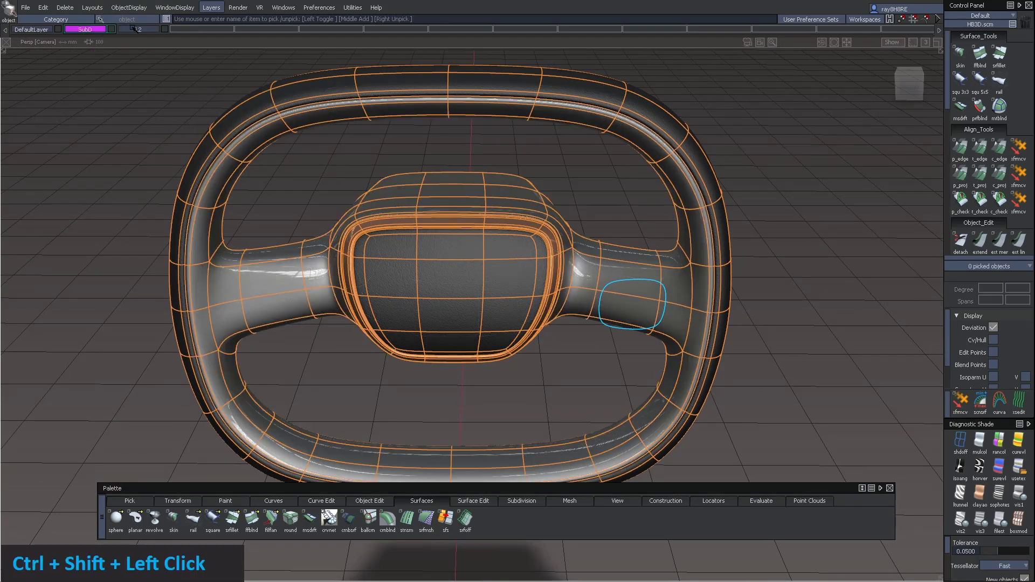
Step: Pick the original body Subdiv#4 from the overlapping objects and sort it and its converted surfaces onto separate layers
left_click_drag(526, 126, 490, 106, "ctrl+shift")
left_click(488, 106)
double_click(495, 110)
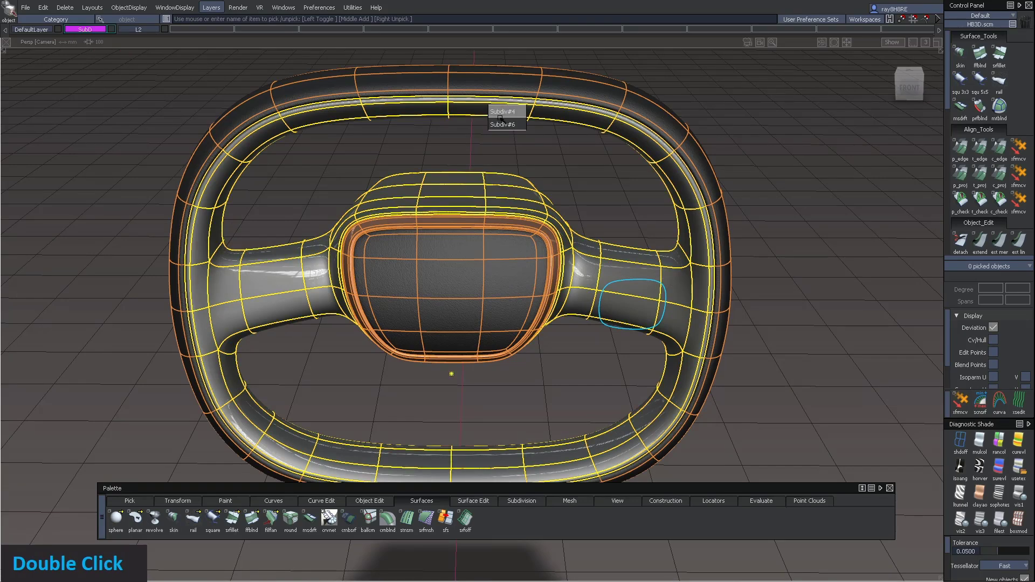
right_click_drag(133, 31, 138, 39)
left_click_drag(137, 109, 135, 49, "ctrl+shift")
left_click(111, 29)
Step: Pick the rounded closed curve over the right spoke in the front view
left_click_drag(837, 259, 785, 262, "ctrl+shift")
left_click(694, 265)
right_click_drag(694, 263, 694, 292, "ctrl+shift")
left_click_drag(694, 292, 598, 278, "alt+shift")
right_click_drag(593, 278, 656, 237, "alt+shift")
mouse_move(656, 237)
left_mouse_down("alt+shift")
mouse_move(654, 219)
mouse_move(587, 257)
mouse_move(631, 229)
mouse_move(571, 253)
left_mouse_up("alt+shift")
right_click_drag(571, 254, 580, 286, "alt+shift")
right_click_drag(580, 286, 579, 264, "ctrl+shift")
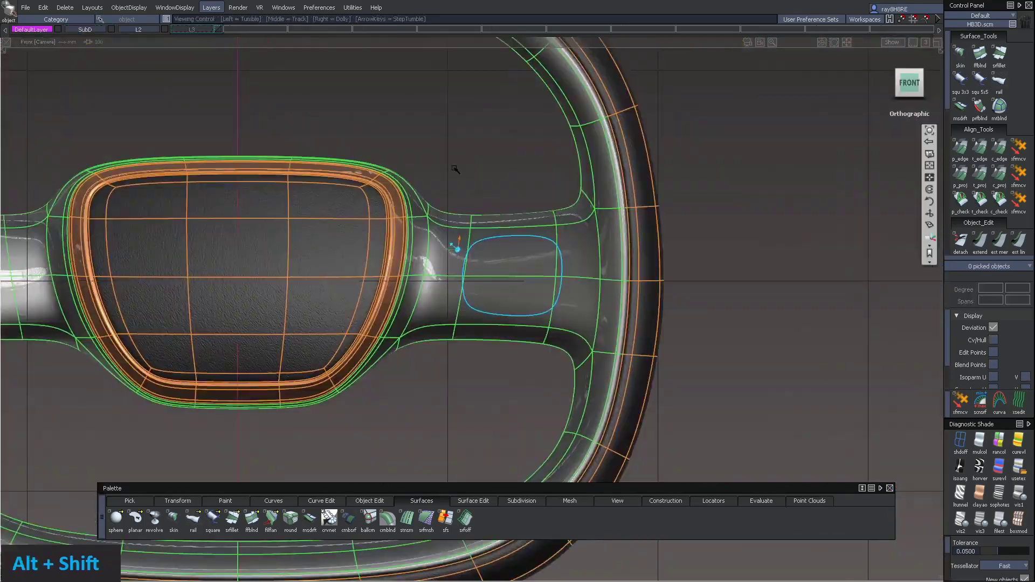
left_click(464, 258)
key("g")
middle_click_drag(468, 245, 505, 256, "alt+shift")
right_click_drag(504, 256, 484, 258, "alt+shift")
Step: Project the rounded closed curve onto the right spoke's NURBS surfaces along the front view direction
left_click_drag(474, 212, 641, 355)
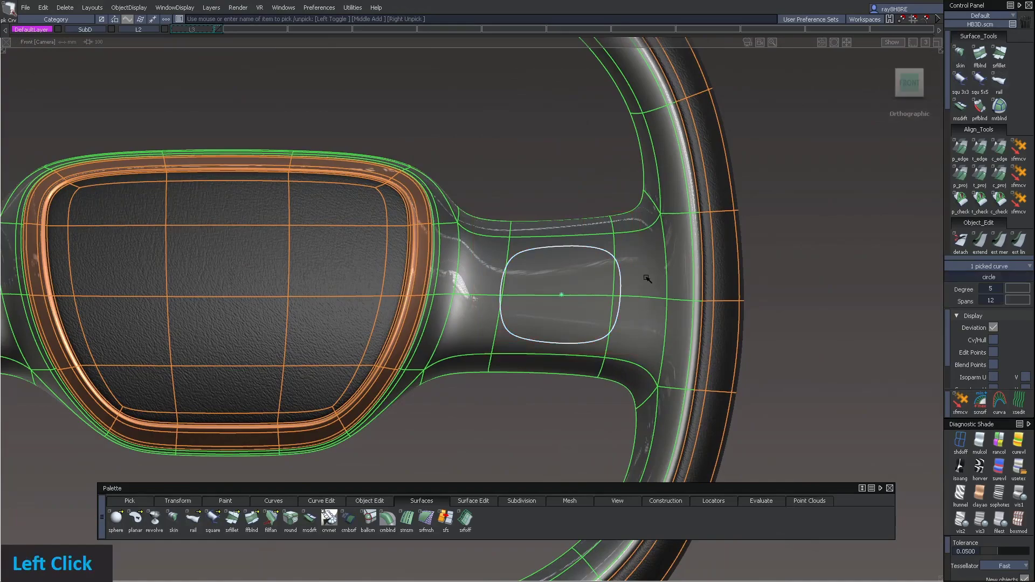
left_click(590, 244)
left_click(478, 322)
left_click(555, 327)
left_click(646, 333)
key("space")
left_click(617, 319)
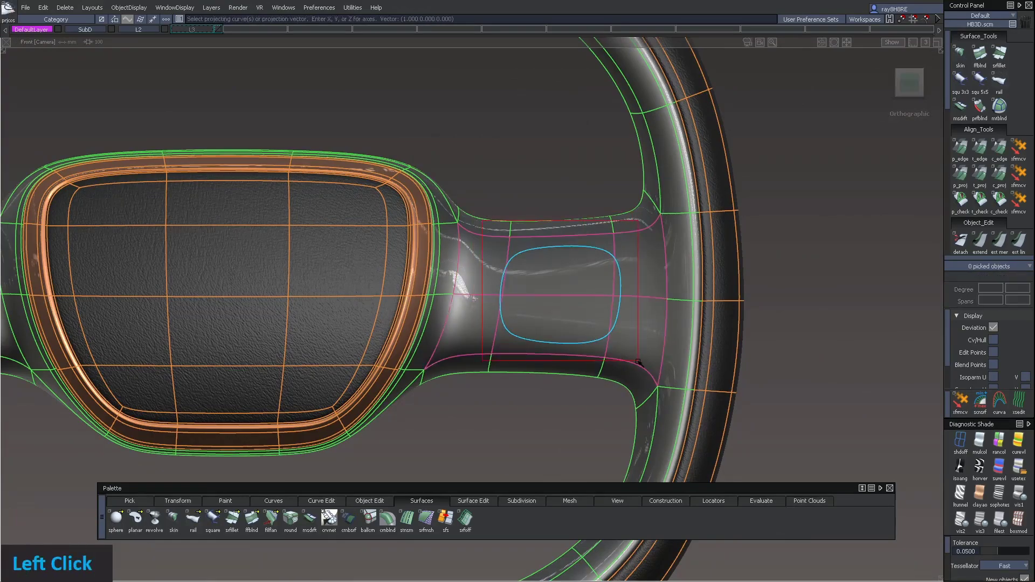
key("space")
left_click_drag(527, 225, 573, 329, "alt+shift")
right_click_drag(573, 328, 502, 324, "alt+shift")
left_click_drag(501, 324, 499, 294, "alt+shift")
mouse_move(499, 294)
right_mouse_down("alt+shift")
mouse_move(532, 289)
mouse_move(505, 289)
right_mouse_up("alt+shift")
left_click_drag(504, 288, 492, 269, "alt+shift")
left_click_drag(597, 228, 601, 226, "alt+shift")
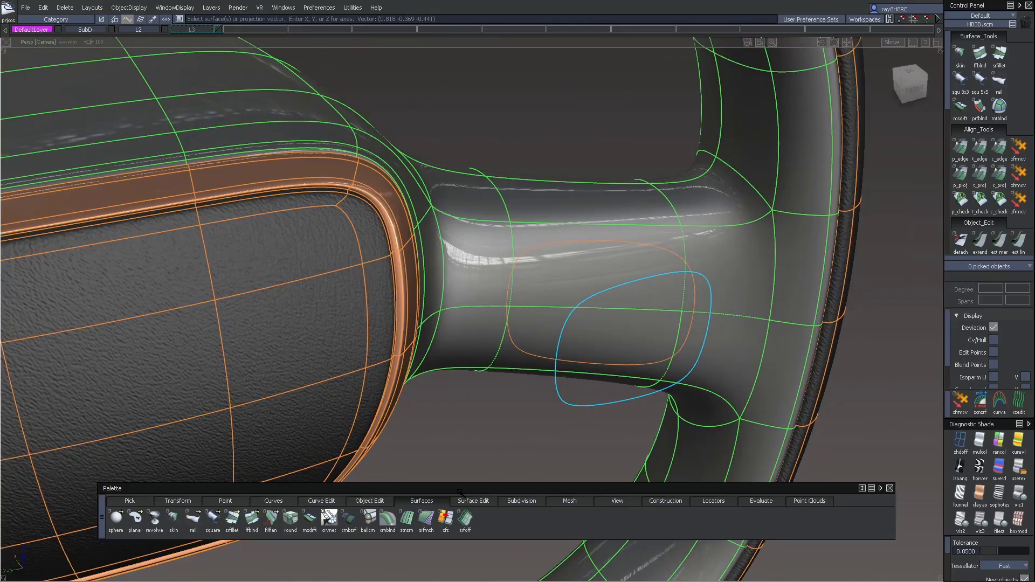
Step: Open the Panel Gap options, use a G2 Curvature primary section, and specify both sections by tangent offset
right_click(421, 501)
mouse_move(457, 359)
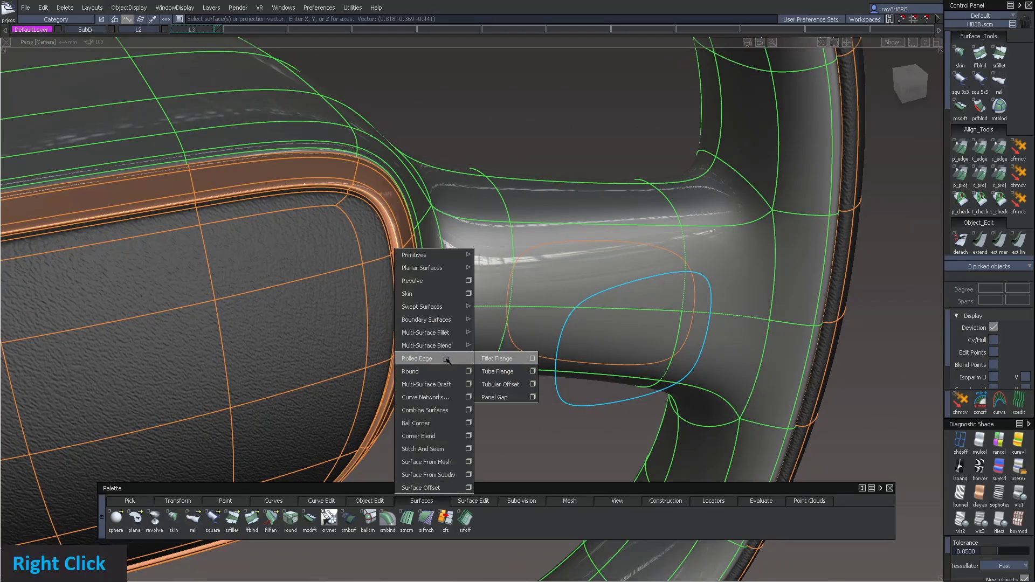
left_click(500, 397)
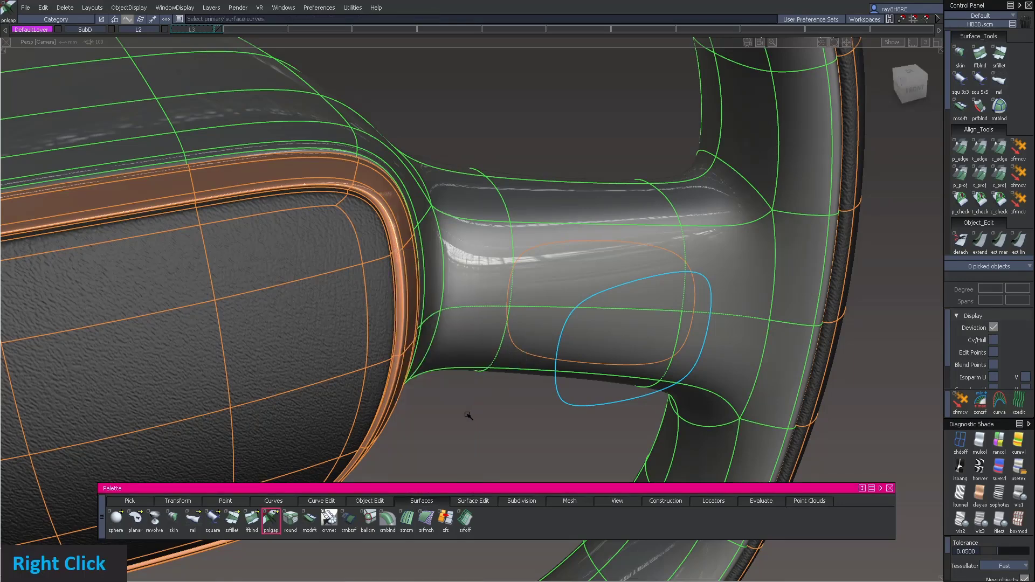
double_click(271, 520)
left_click(209, 195)
left_click(220, 239)
left_click(220, 209)
left_click(220, 218)
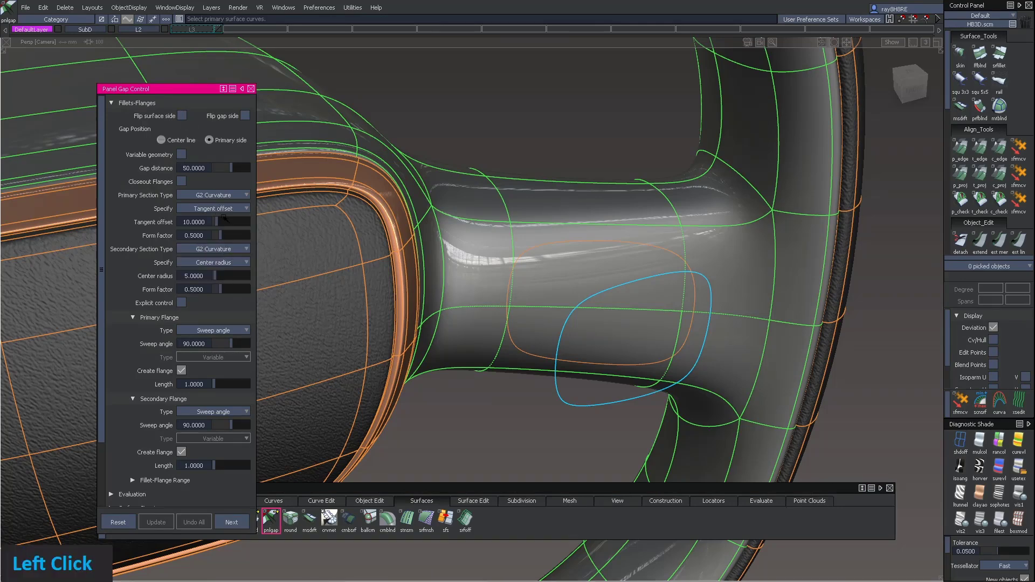
left_click(220, 263)
left_click(216, 274)
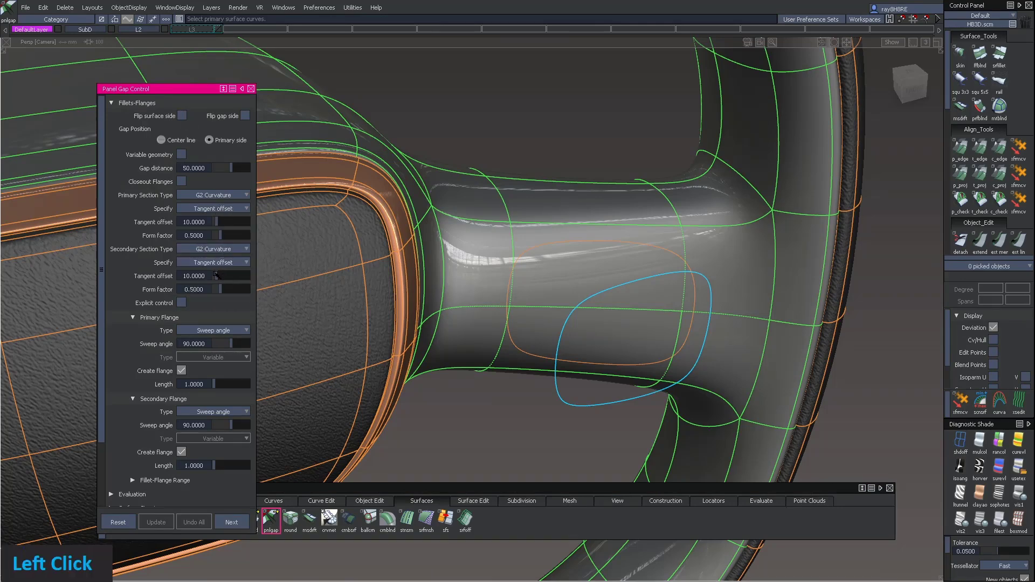
Step: Set both tangent offsets to 1 and the gap distance to 0, and enable chain selection
type("1")
left_click(205, 236)
type("1")
left_click(155, 229)
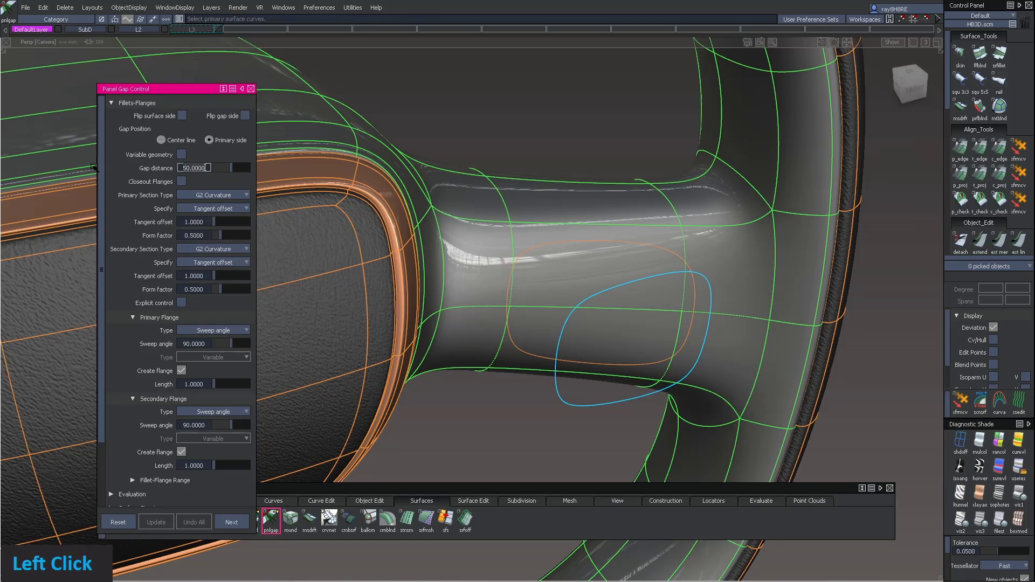
left_click(185, 167)
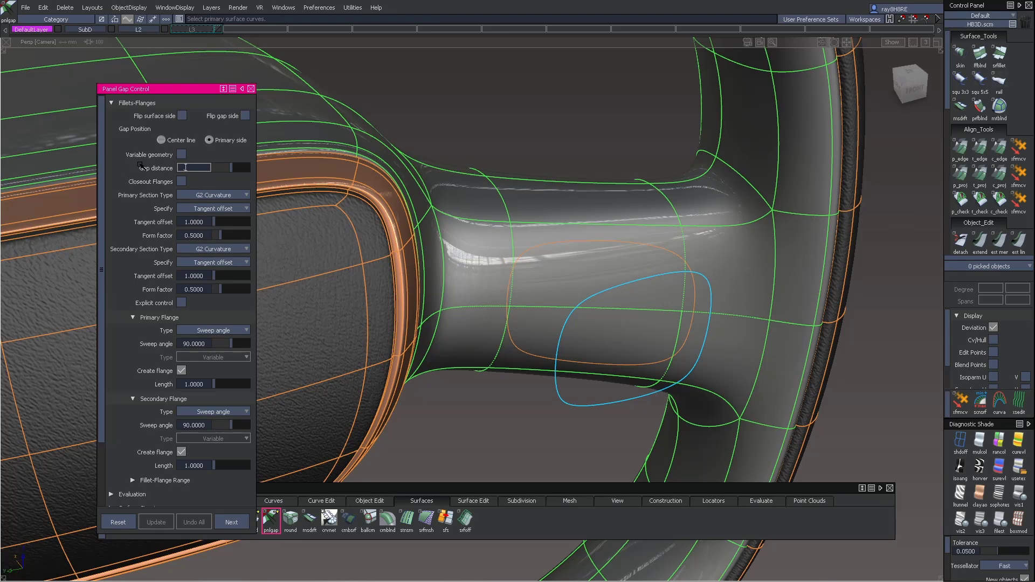
key("Return")
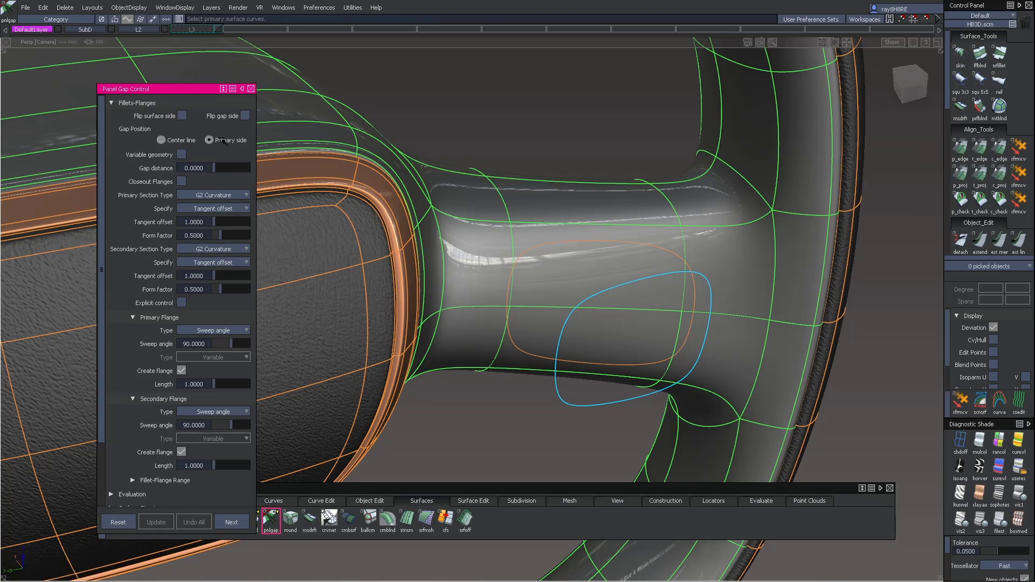
scroll(117, 336, "down", 3)
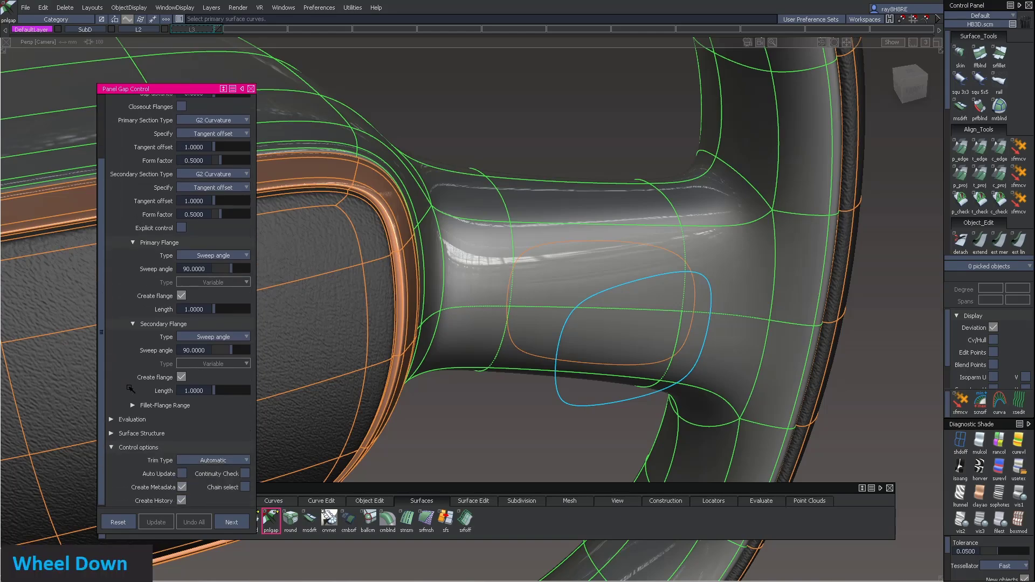
left_click(245, 487)
Step: Select the projected curve loop on the spoke as the panel gap's primary curves and check the surface structure options
left_click(527, 251)
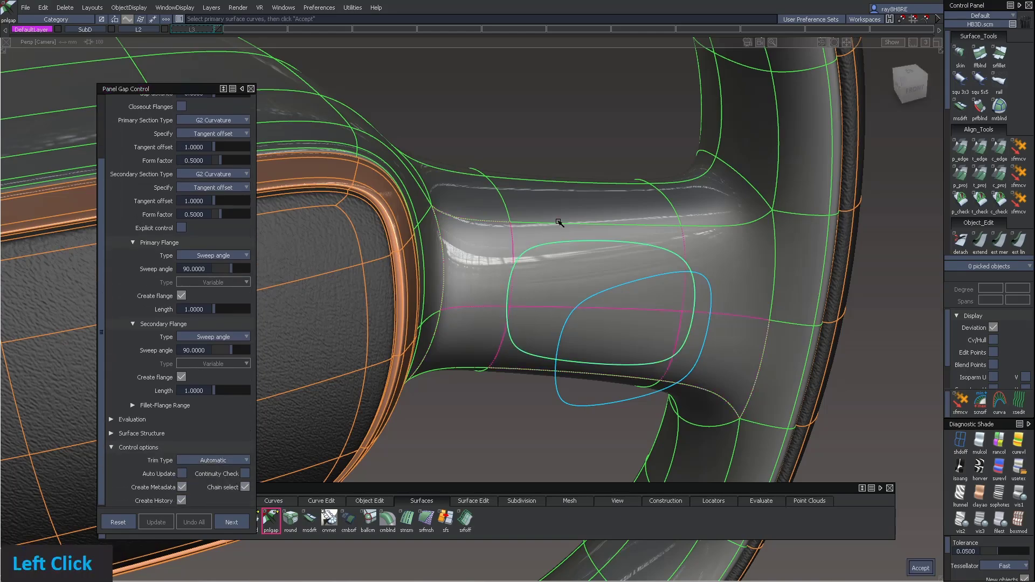
left_click_drag(512, 197, 636, 232, "alt+shift")
left_click_drag(715, 233, 631, 318, "alt+shift")
left_click_drag(647, 182, 534, 162, "alt+shift")
left_click(112, 434)
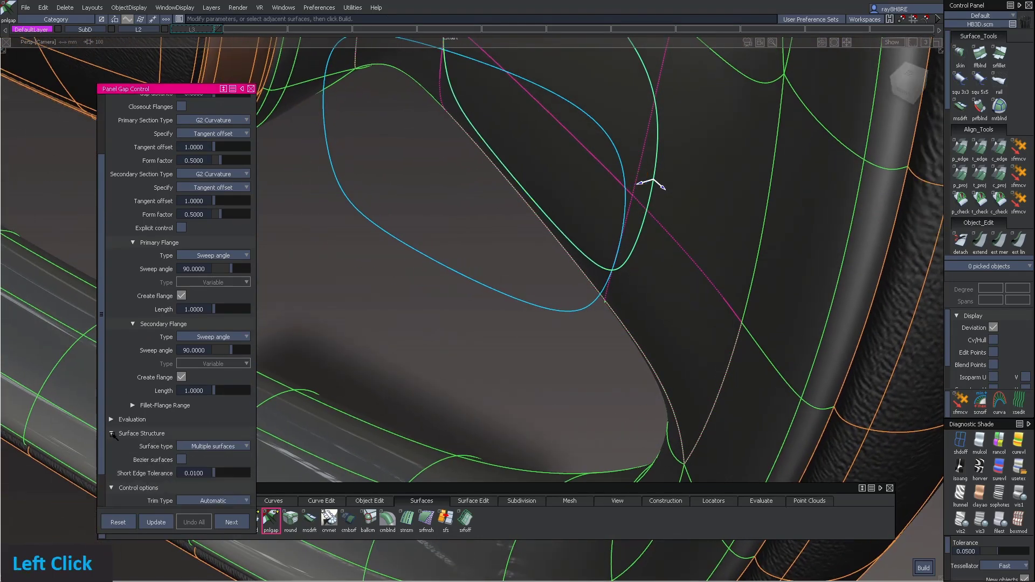
scroll(162, 449, "down", 3)
left_click(197, 460)
left_click(147, 456)
Step: Build the panel gap around the projected loop on the spoke and close its tool
left_click(640, 214)
left_click_drag(641, 214, 599, 189, "alt+shift")
right_click_drag(599, 188, 529, 184, "alt+shift")
key("space")
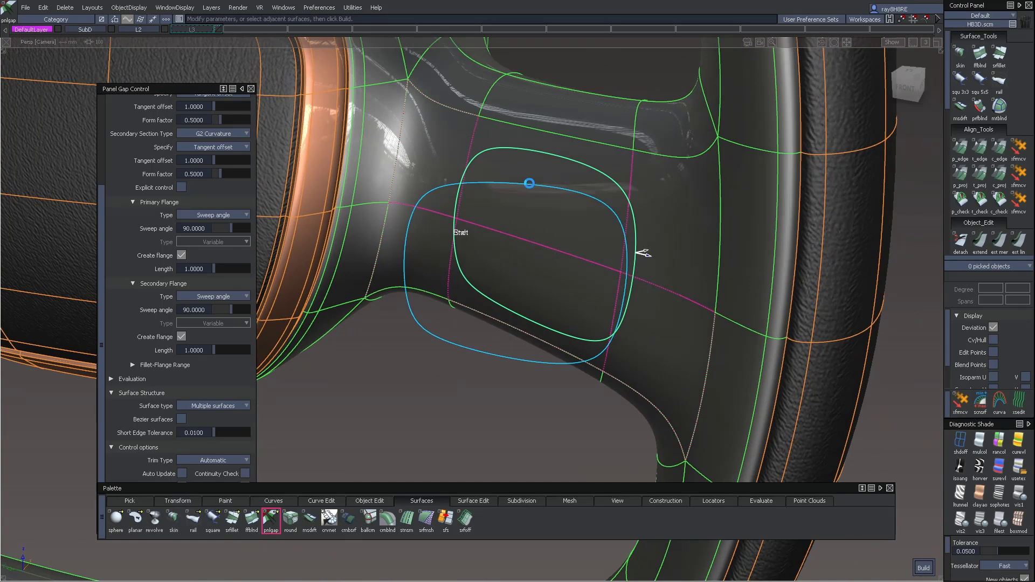
left_click_drag(531, 185, 669, 186, "alt+shift")
left_click(613, 186, "ctrl+shift")
left_click(271, 518)
left_click_drag(539, 226, 593, 189, "alt+shift")
Step: Create a layer named curves for the spoke's layout curve and hide that layer
left_click(211, 8)
left_click(215, 20)
double_click(259, 29)
type("curve")
left_click(534, 263, "ctrl+shift")
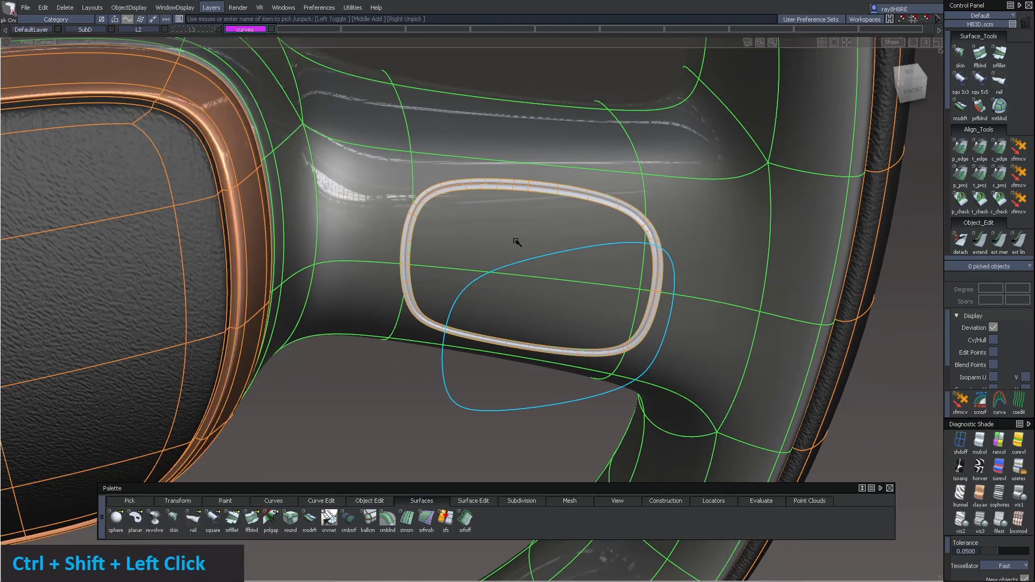
left_click(533, 260)
left_click_drag(479, 240, 475, 222, "alt+shift")
left_click(272, 30)
left_click(272, 30)
Step: Assign a shader to the spoke's panel gap surfaces
right_click_drag(501, 157, 543, 145, "alt+shift")
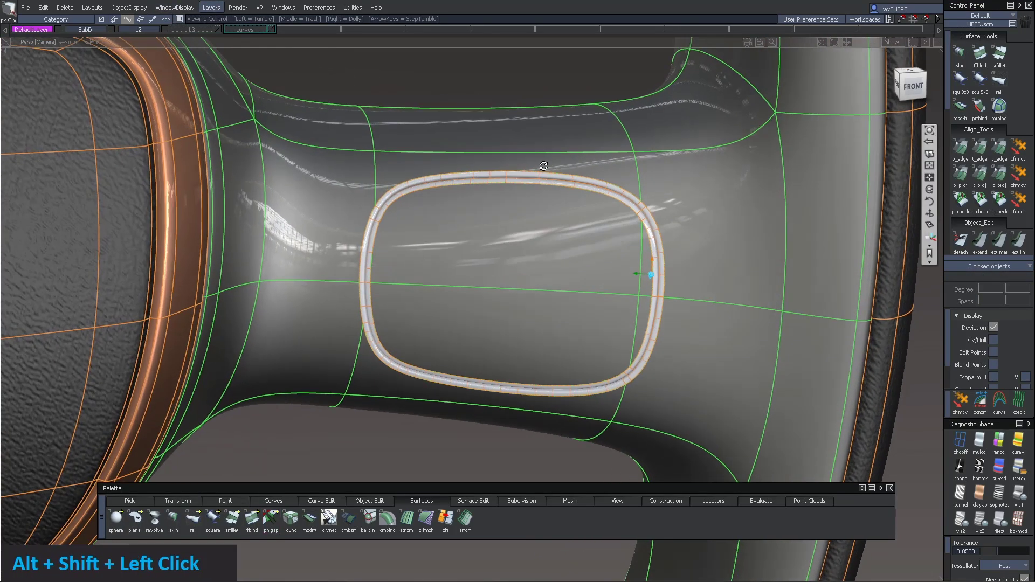
left_click_drag(543, 146, 605, 192, "alt+shift")
key("m")
right_click_drag(605, 192, 605, 165)
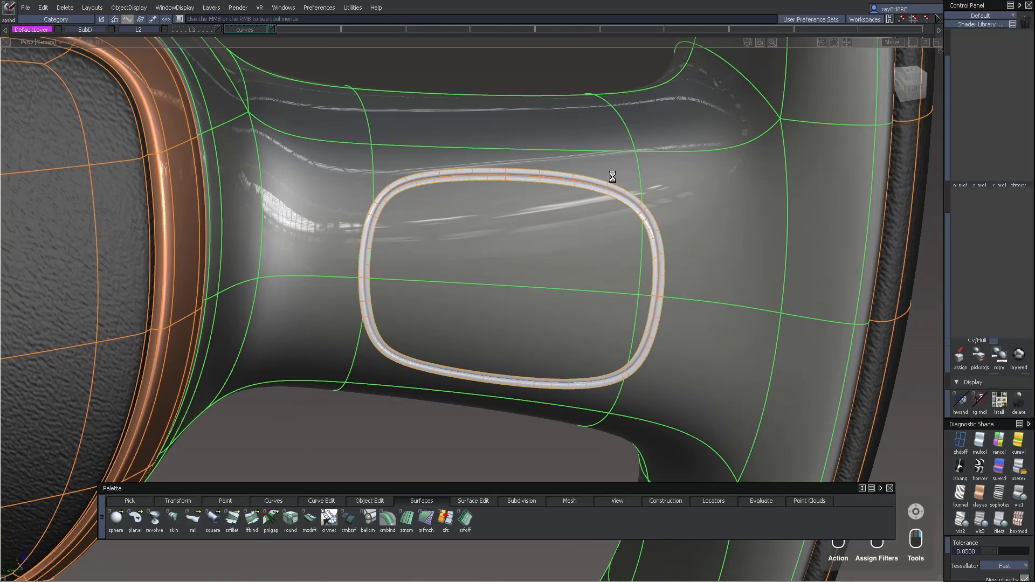
right_click(613, 173)
middle_click_drag(610, 171, 615, 192)
left_click(615, 193)
right_click_drag(642, 173, 561, 189, "ctrl+shift")
mouse_move(561, 189)
left_mouse_down("alt+shift")
mouse_move(231, 177)
mouse_move(730, 139)
mouse_move(543, 194)
left_mouse_up("alt+shift")
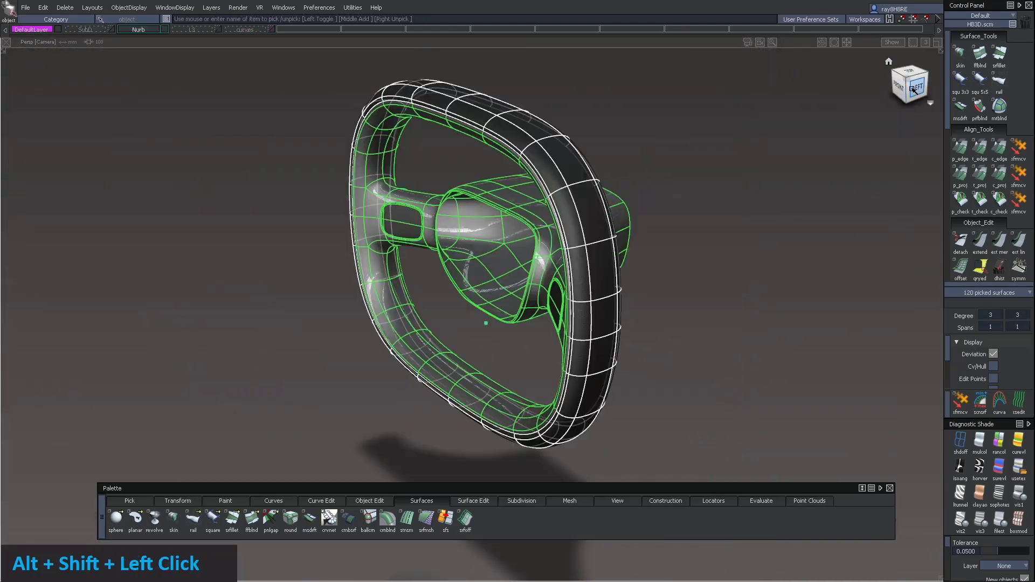
Step: Isolate the outer rim surfaces in the left orthographic view
left_click(918, 89, "alt+shift")
key("shift+h")
left_click_drag(629, 183, 654, 204, "ctrl+shift")
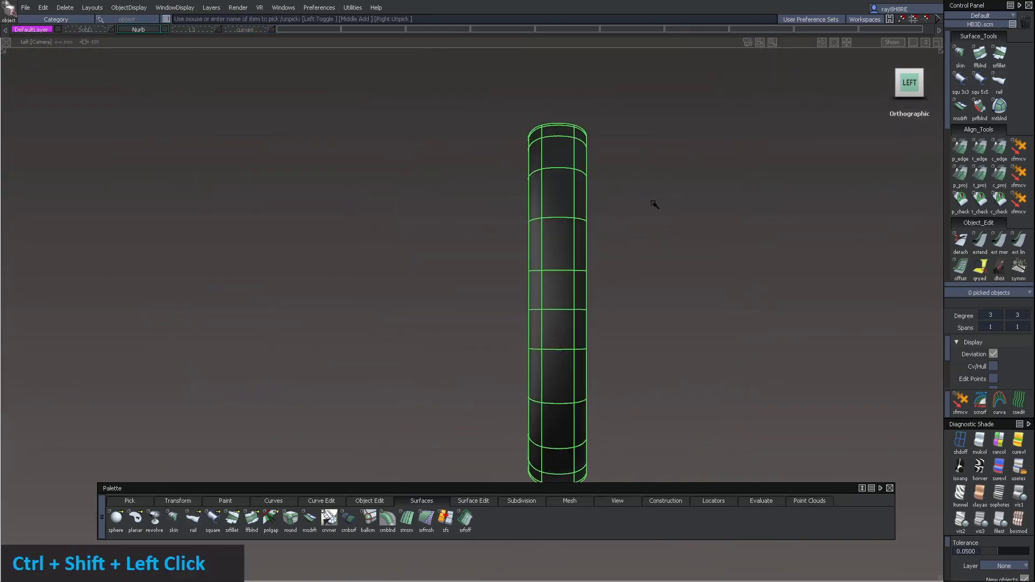
middle_click_drag(654, 203, 601, 206, "alt+shift")
Step: Draw a straight vertical line through the rim's centre, extending beyond its upper and lower ends
key("g")
left_click(532, 120, "alt")
right_click_drag(549, 200, 606, 474)
left_click_drag(577, 207, 535, 187, "ctrl+shift")
Step: Project the vertical line onto all of the outer rim's surfaces along the left view direction
key("p")
left_click_drag(443, 131, 681, 394)
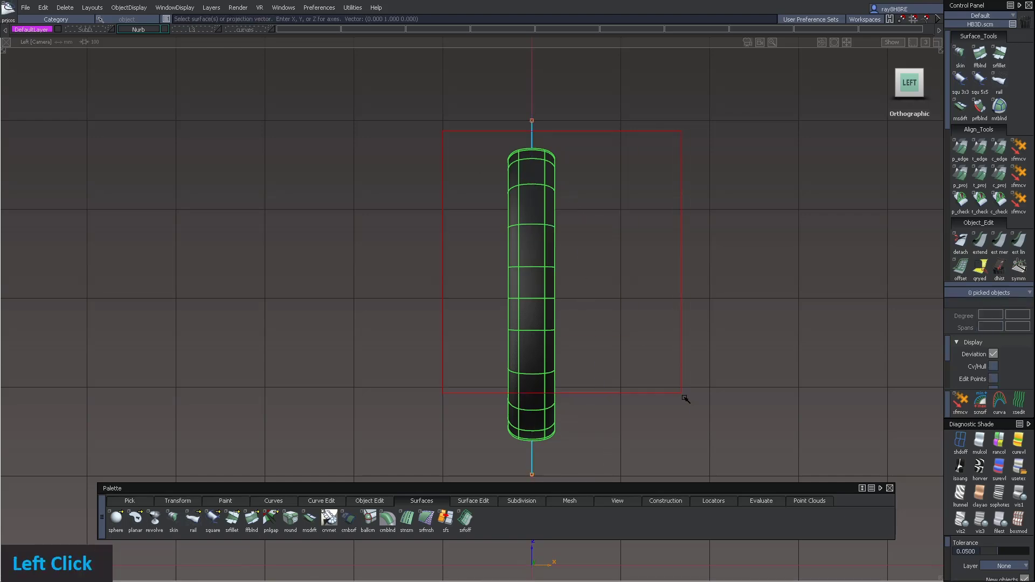
key("space")
left_click_drag(499, 452, 622, 474)
key("space")
left_click_drag(432, 184, 496, 233, "alt+shift")
Step: Delete the straight construction line above the rim
left_click_drag(497, 233, 471, 147, "ctrl+shift")
left_click_drag(408, 100, 434, 118)
key("Delete")
key("Return")
Step: Open the Stitch and Seam options and set the seam offset to 2 and the groove size to 0.5
mouse_move(533, 180)
right_mouse_down("alt+shift")
mouse_move(596, 210)
mouse_move(531, 207)
right_mouse_up("alt+shift")
mouse_move(531, 208)
left_mouse_down("alt+shift")
mouse_move(416, 206)
mouse_move(522, 227)
left_mouse_up("alt+shift")
middle_click_drag(522, 227, 534, 180, "alt+shift")
left_click_drag(534, 181, 501, 180, "alt+shift")
middle_click_drag(501, 181, 506, 264, "alt+shift")
double_click(408, 517)
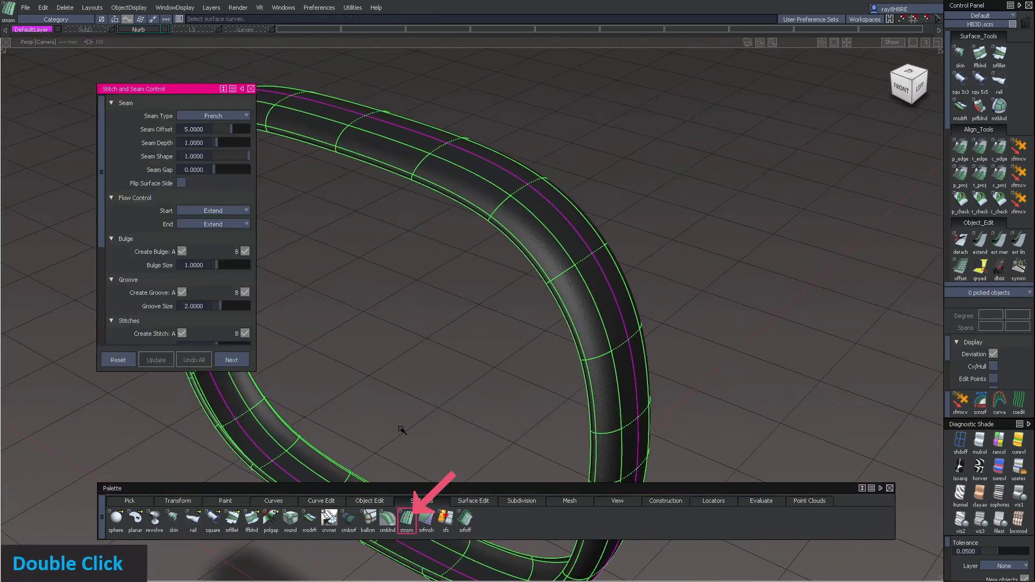
left_click(206, 130)
type("2")
key("Return")
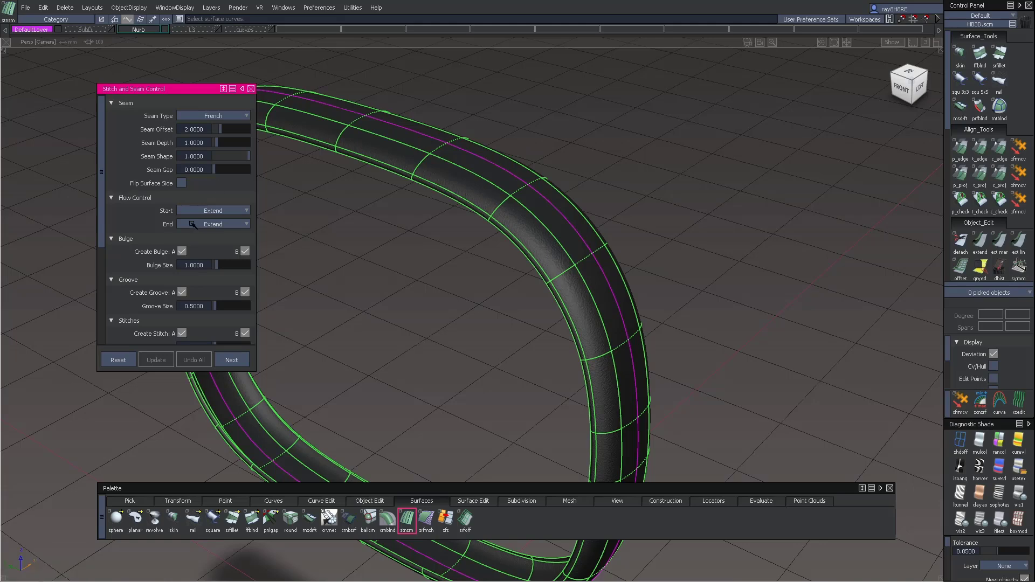
Step: Set the stitch length to 2, and the stitch diameter and groove size to 0.8
left_click_drag(102, 215, 109, 342)
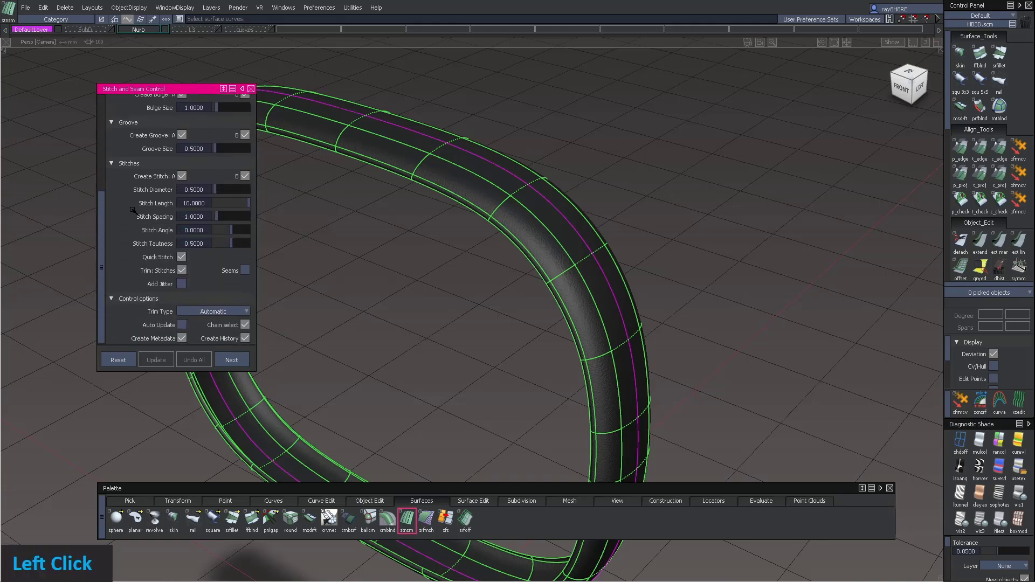
left_click(206, 202)
type("2")
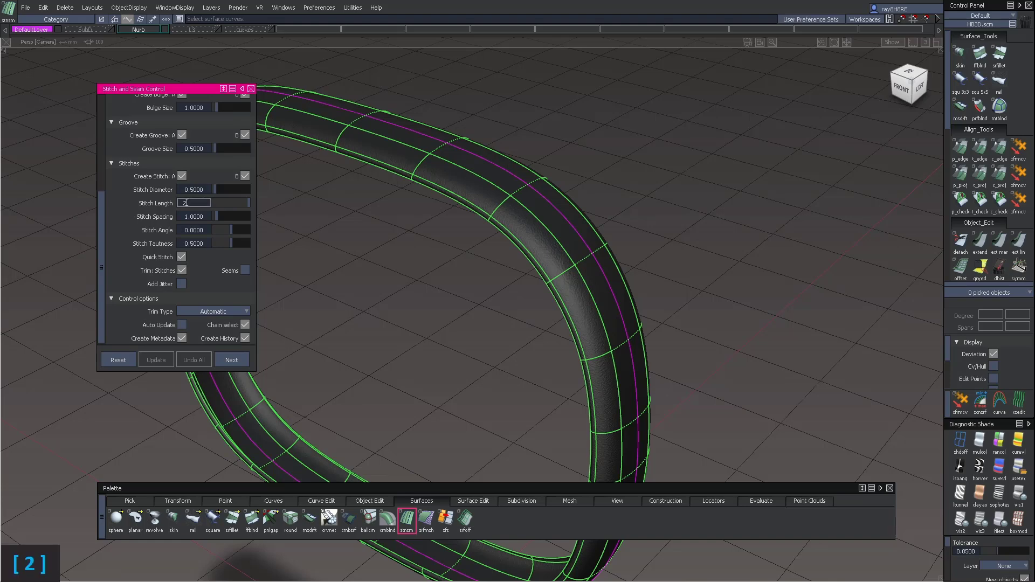
key("Return")
left_click(207, 190)
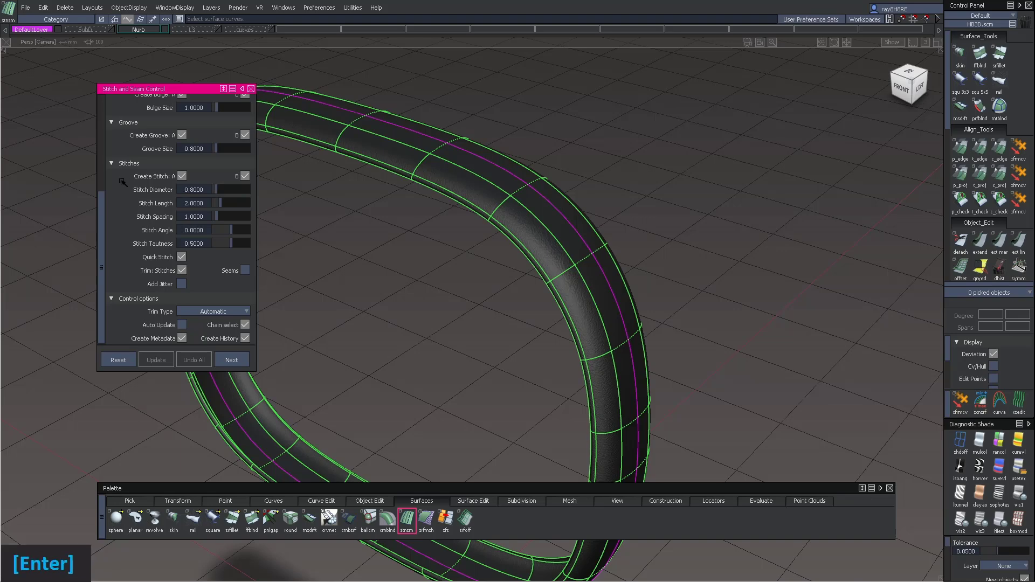
Step: Set the stitch spacing to 0.5 and build the stitch and seam along the outer rim's projected line
left_click(207, 216)
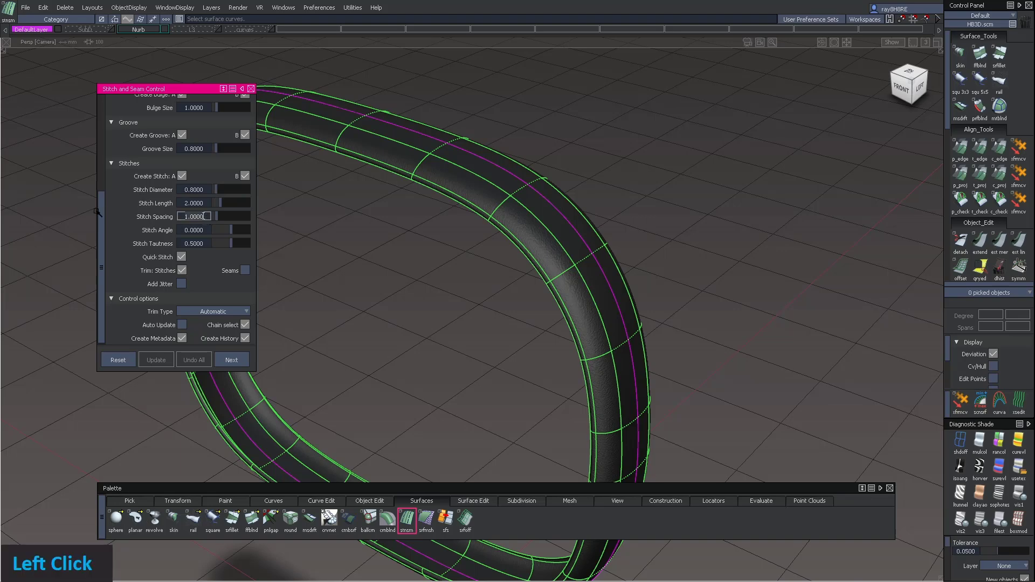
key("Return")
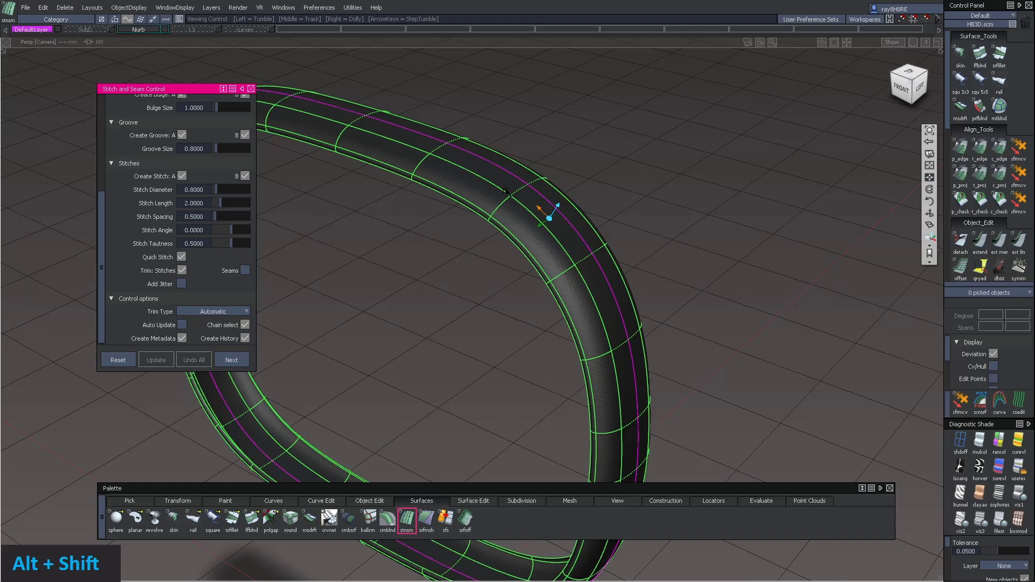
left_click_drag(506, 193, 506, 178, "alt+shift")
left_click(507, 158)
right_click_drag(507, 157, 539, 173, "alt+shift")
left_click_drag(539, 172, 504, 219, "alt+shift")
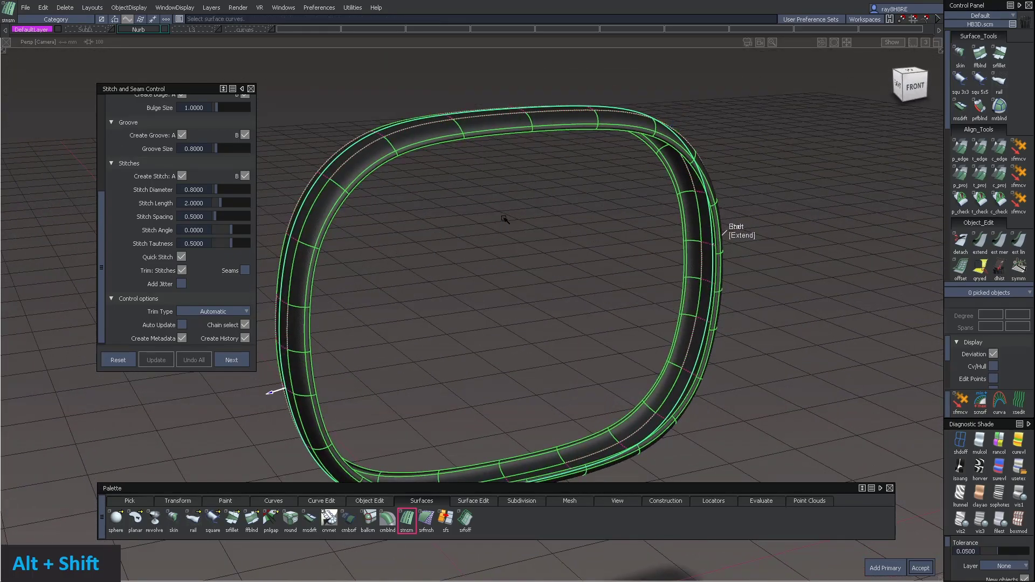
key("Return")
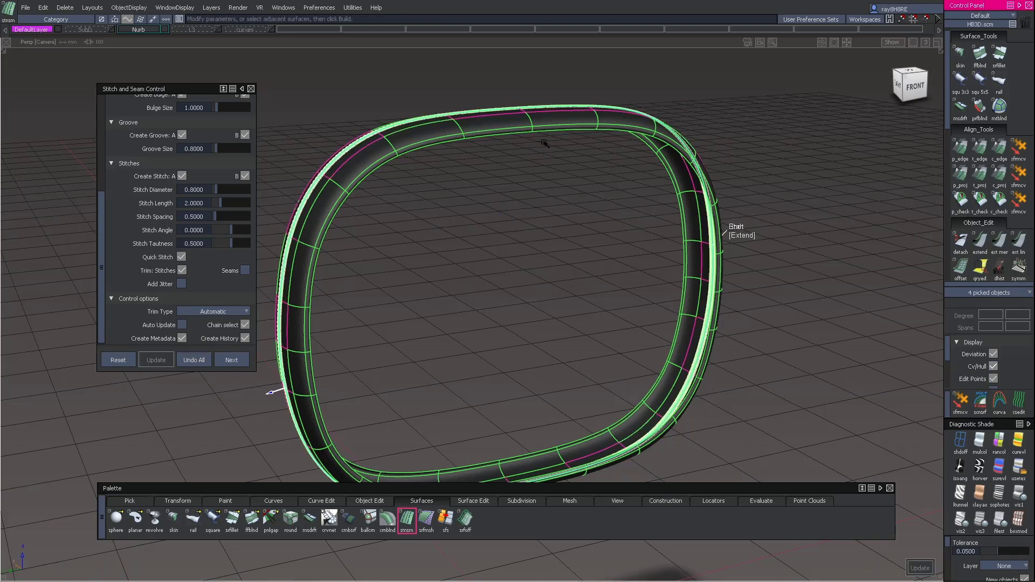
Step: Change the stitch length to 5 and stitch spacing to 2, and check the rebuilt rim seam up close
left_click_drag(513, 121, 529, 172, "alt+shift")
middle_click_drag(529, 171, 540, 217, "alt+shift")
left_click_drag(540, 217, 537, 183, "ctrl+shift")
right_click_drag(526, 144, 562, 178, "alt+shift")
mouse_move(562, 178)
left_mouse_down("alt+shift")
mouse_move(569, 188)
mouse_move(561, 168)
left_mouse_up("alt+shift")
right_click_drag(551, 138, 604, 173, "alt+shift")
left_click_drag(604, 172, 511, 70, "alt+shift")
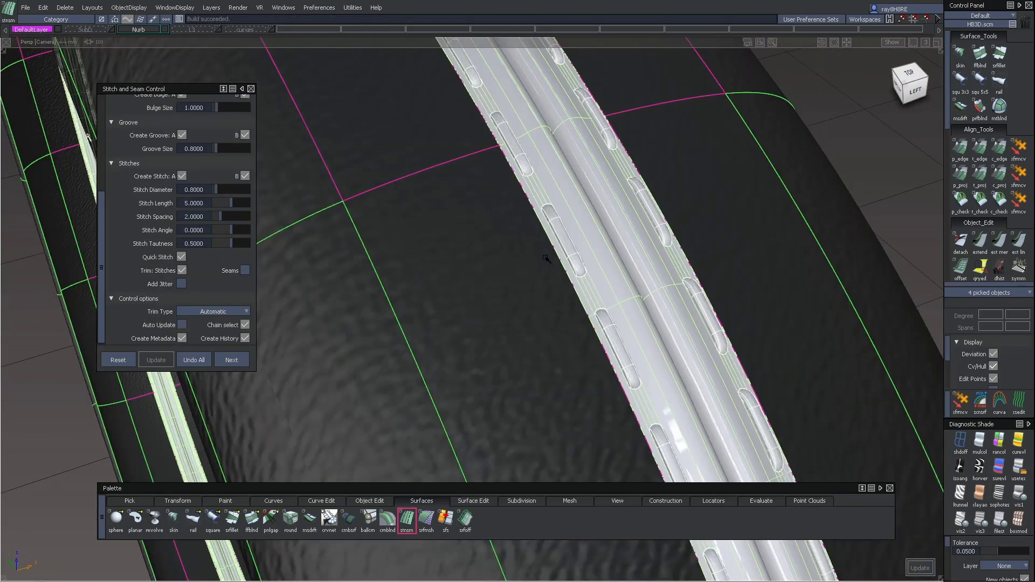
left_click(589, 208, "ctrl+shift")
left_click_drag(589, 208, 612, 155, "alt+shift")
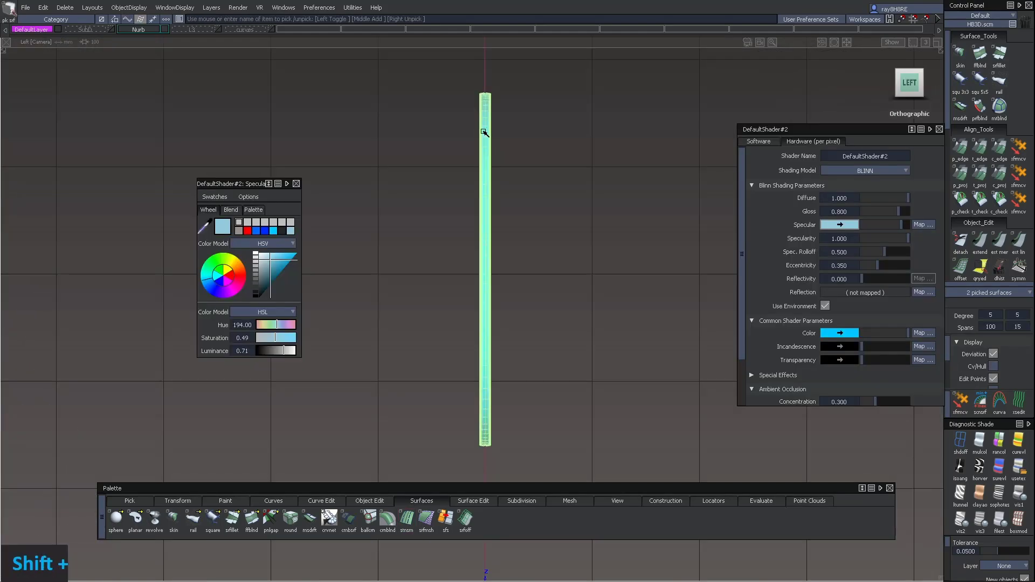
Step: Assign the Fabric_Leather_Black shader to the two isolated seam strip surfaces
left_click(537, 157, "ctrl+shift")
left_click_drag(538, 157, 621, 173, "alt+shift")
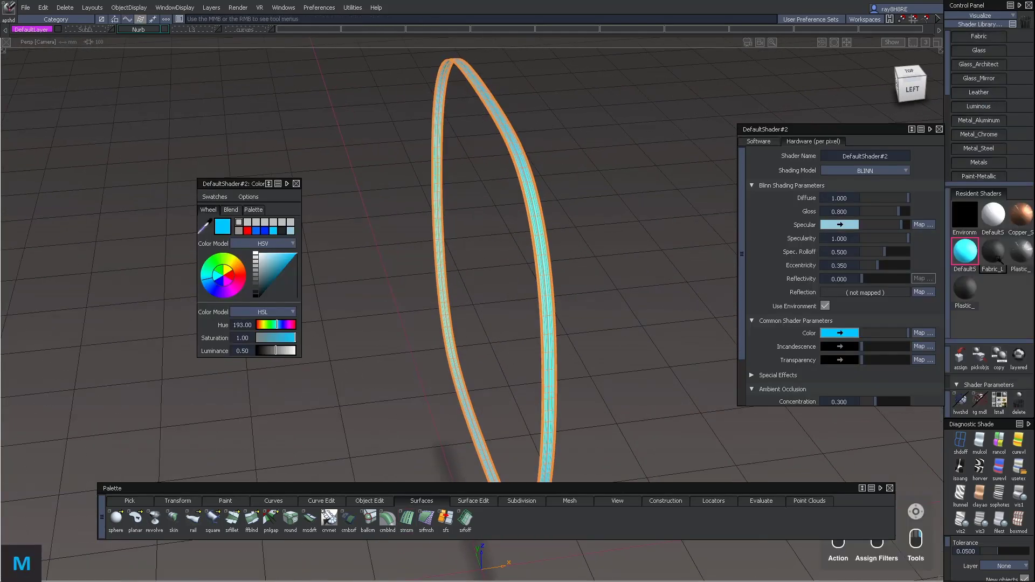
left_click(994, 253)
middle_click(581, 183)
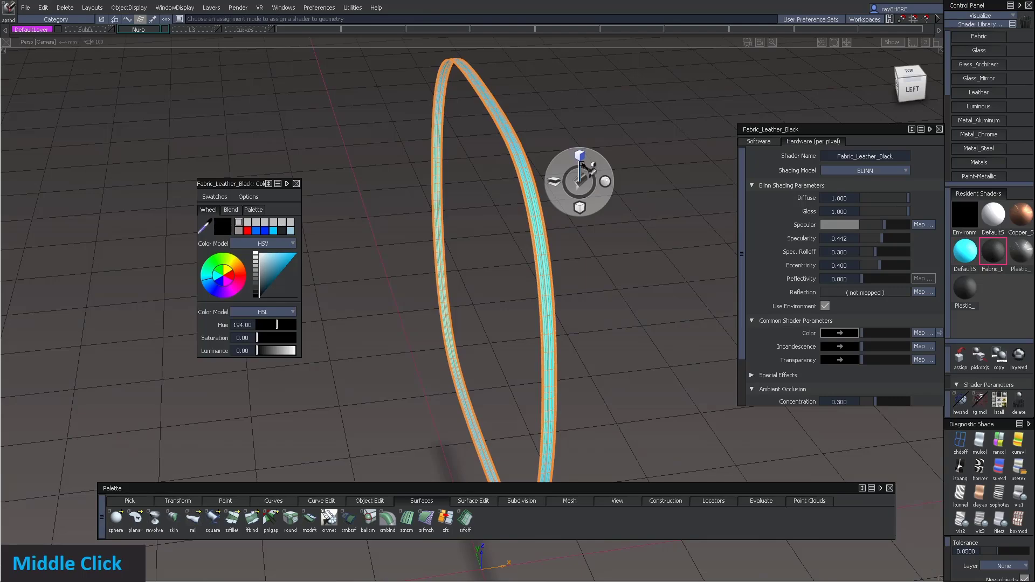
left_click(552, 192)
left_click_drag(553, 192, 539, 50, "alt+shift")
left_click_drag(571, 142, 550, 216, "alt+shift")
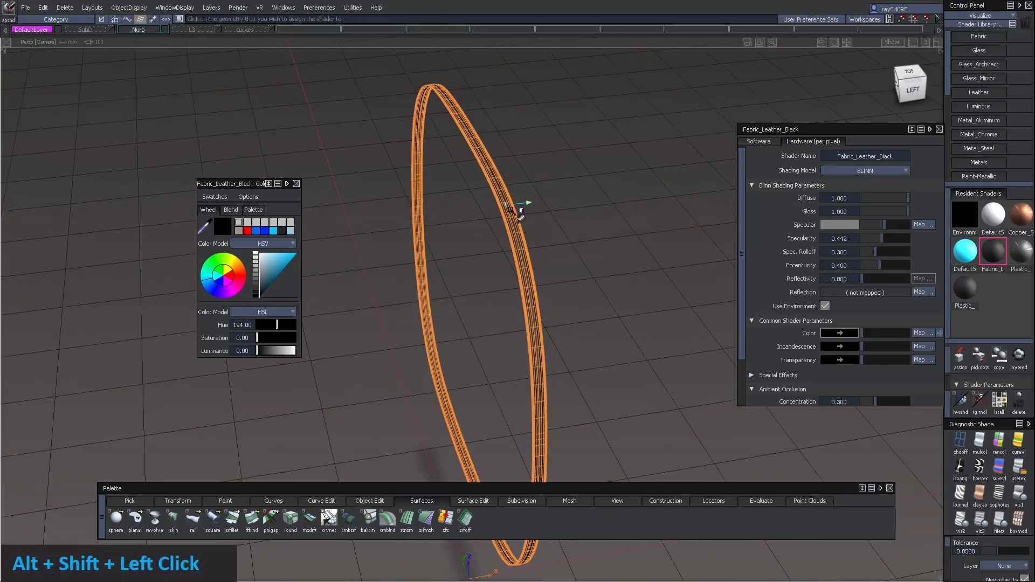
Step: Examine the leather-shaded seam strips and their central groove up close
right_click_drag(550, 216, 578, 254, "alt+shift")
left_click_drag(577, 254, 592, 180, "ctrl+shift")
right_click_drag(548, 166, 544, 176, "ctrl+shift")
left_click_drag(544, 176, 543, 146, "ctrl+shift")
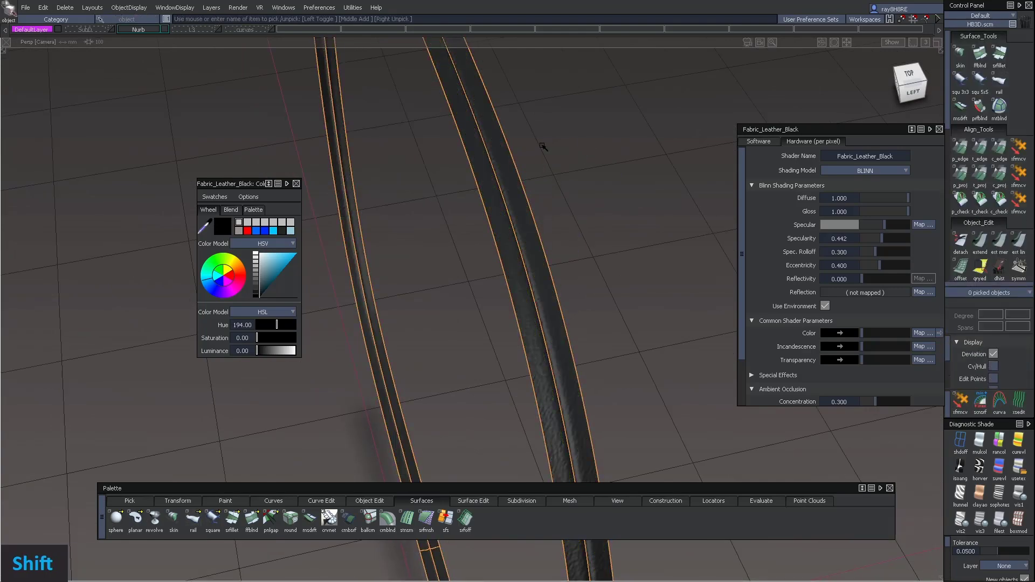
key("shift+u")
left_click_drag(538, 208, 530, 167, "ctrl+shift")
right_click_drag(526, 162, 522, 177, "ctrl+shift")
mouse_move(522, 178)
left_mouse_down("alt+shift")
mouse_move(336, 136)
mouse_move(714, 176)
mouse_move(501, 148)
left_mouse_up("alt+shift")
middle_click_drag(501, 148, 469, 135, "alt+shift")
left_click_drag(469, 135, 440, 137, "alt+shift")
right_click_drag(440, 137, 457, 167, "alt+shift")
key("m")
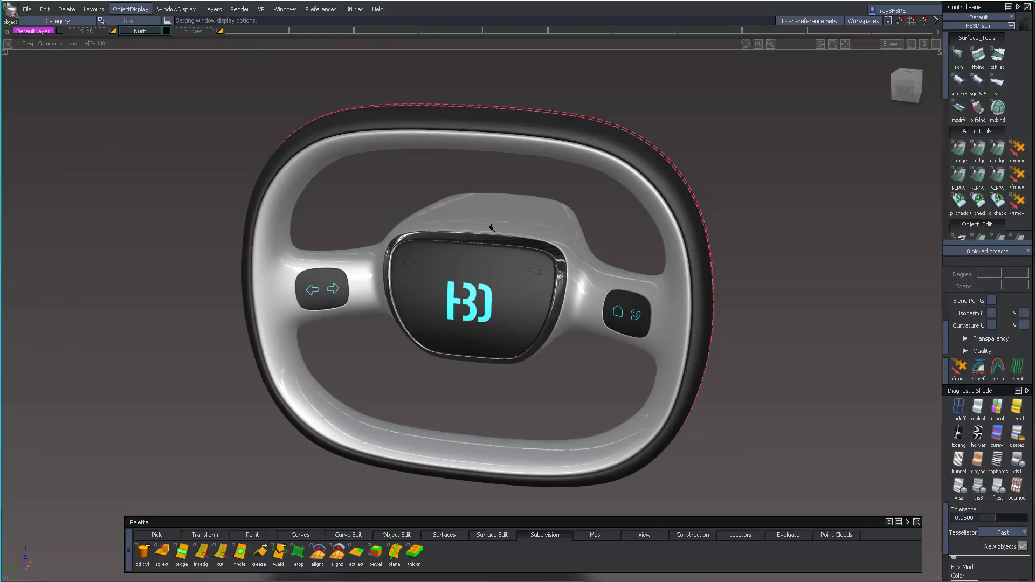
Step: Review the finished steering wheel from all sides, including the rim stitching, hub, airbag cover and spoke controls
key("alt+shift")
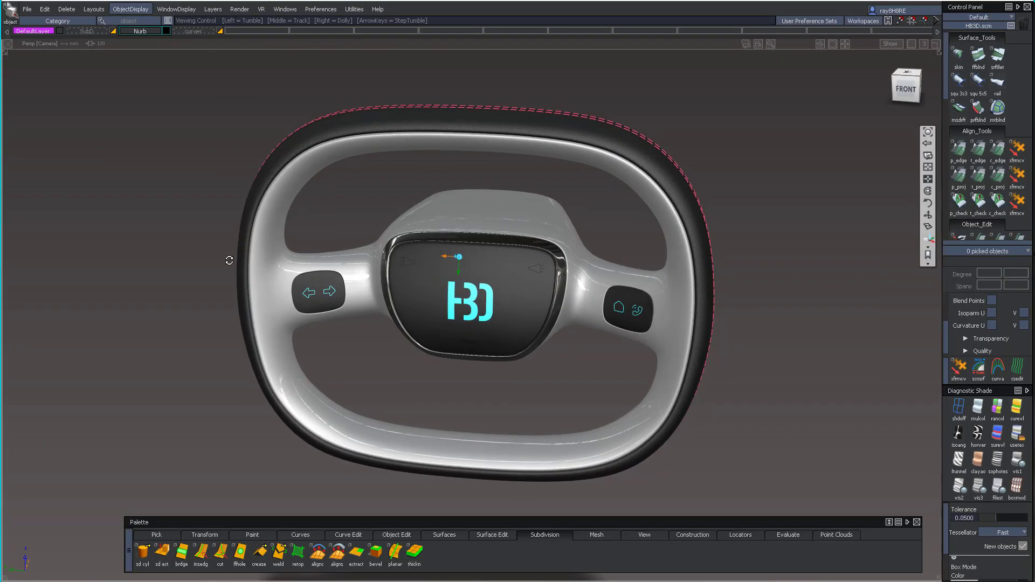
left_click_drag(217, 258, 361, 261, "alt+shift")
left_click_drag(434, 323, 416, 313, "alt+shift")
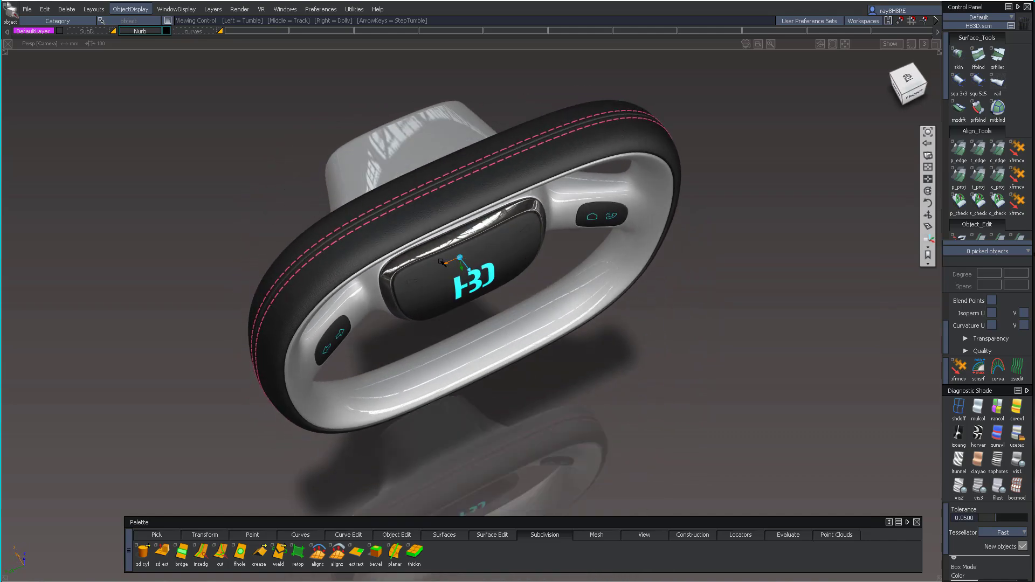
left_click_drag(446, 169, 444, 216, "alt+shift")
left_click_drag(599, 188, 539, 162, "alt+shift")
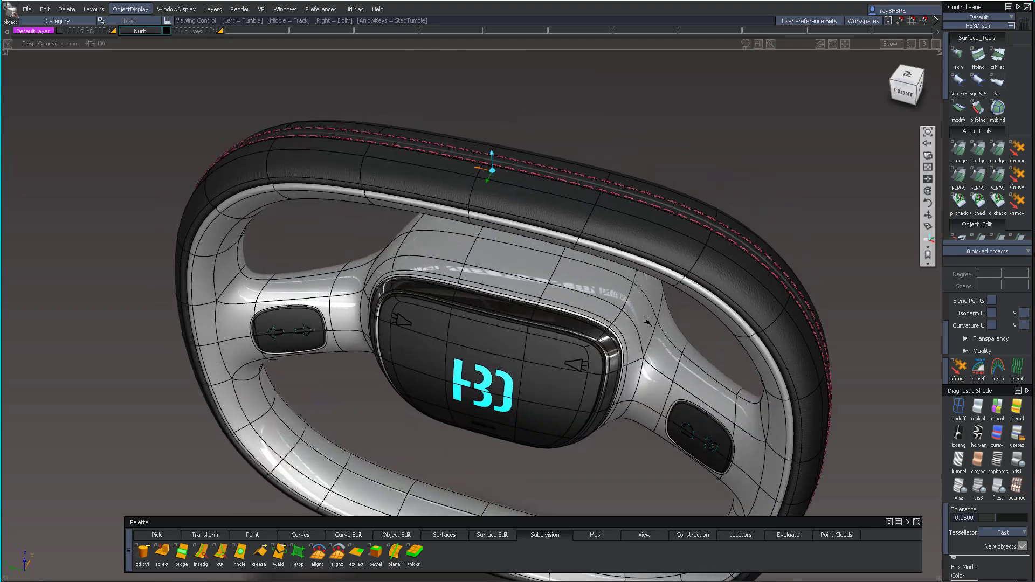
middle_click_drag(561, 270, 561, 208, "alt+shift")
left_click_drag(612, 302, 589, 214, "alt+shift")
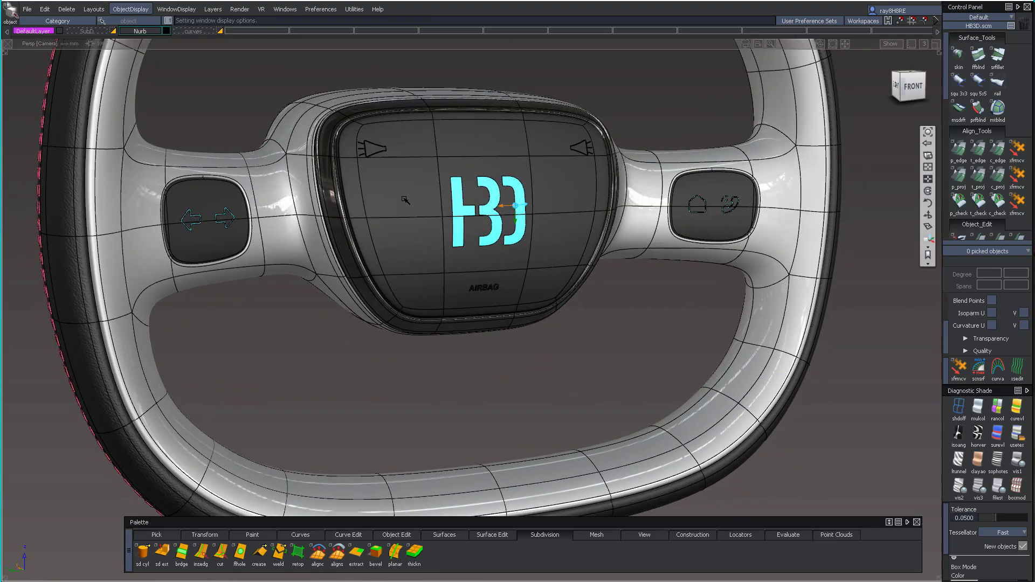
left_click_drag(407, 199, 572, 222, "alt+shift")
middle_click_drag(572, 221, 609, 256, "alt+shift")
right_click_drag(610, 256, 572, 256, "alt+shift")
left_click_drag(572, 256, 638, 122, "alt+shift")
left_click_drag(723, 266, 489, 198, "alt+shift")
left_click_drag(217, 197, 584, 183, "alt+shift")
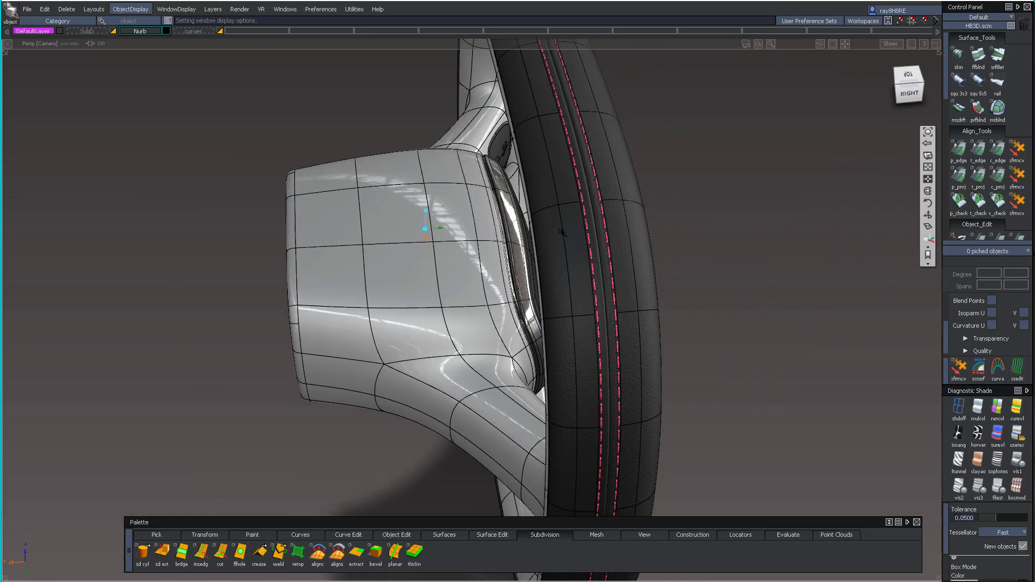
left_click_drag(754, 223, 332, 176, "alt+shift")
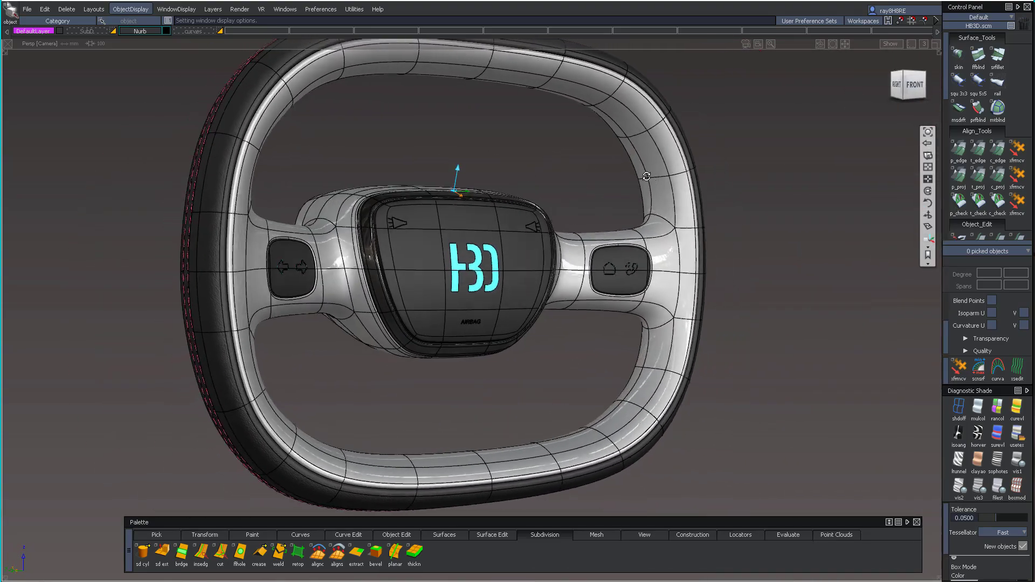
left_click_drag(689, 161, 529, 226, "alt+shift")
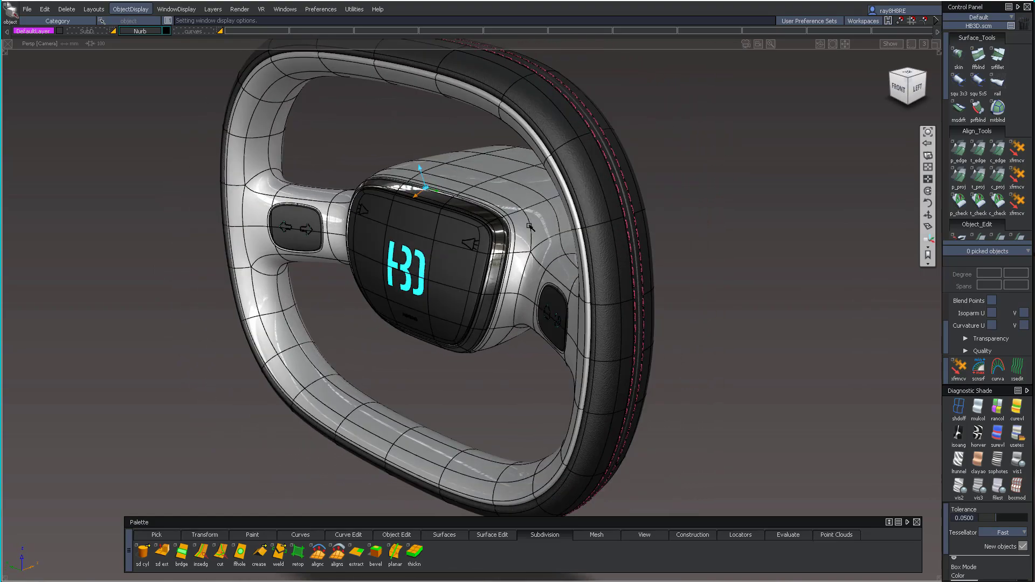
left_click_drag(416, 227, 311, 166, "alt+shift")
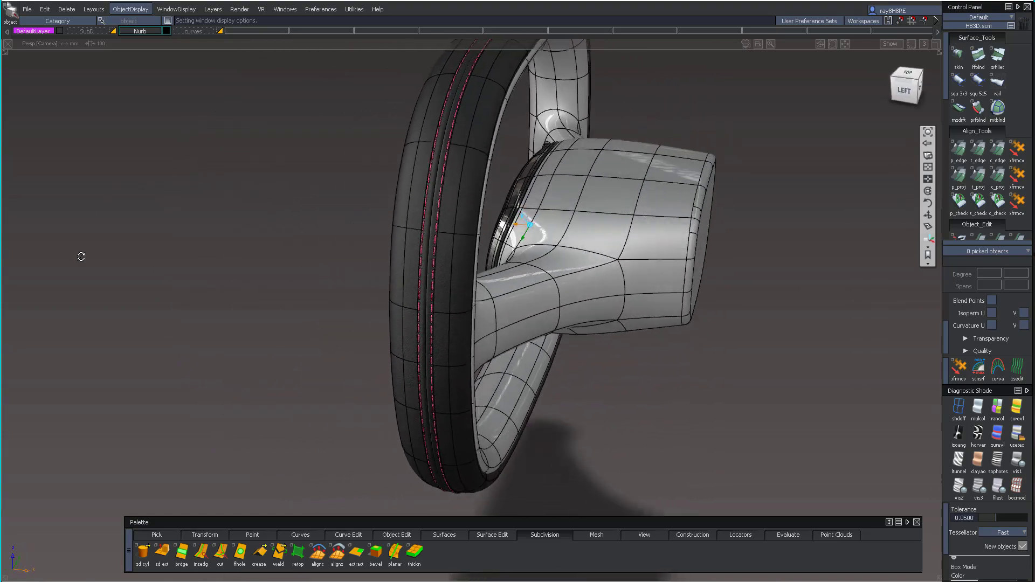
left_click_drag(242, 332, 418, 178, "alt+shift")
left_click_drag(441, 131, 137, 100, "alt+shift")
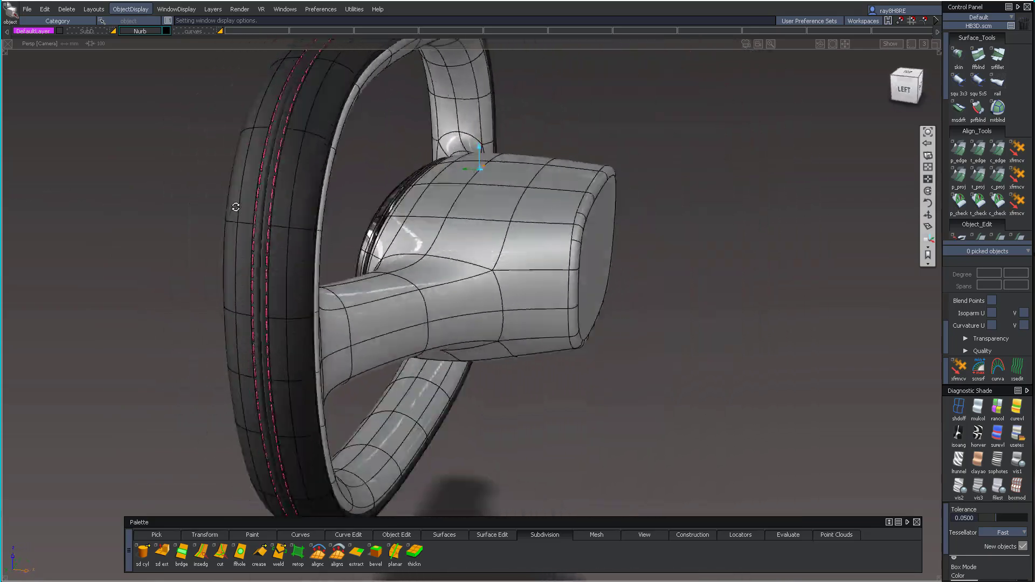
left_click_drag(528, 190, 596, 189, "alt+shift")
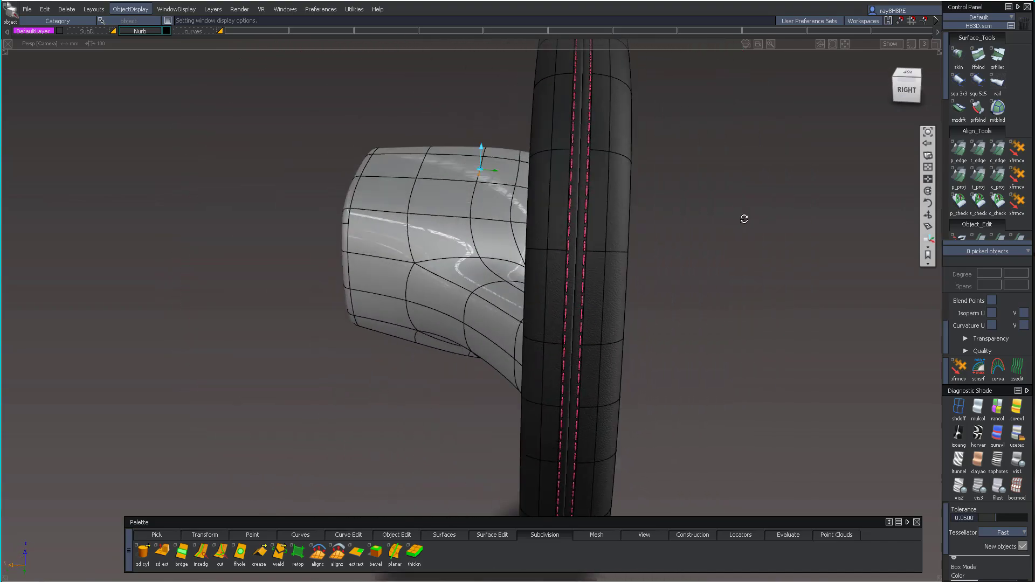
left_click_drag(613, 269, 174, 143, "alt+shift")
left_click_drag(561, 224, 401, 188, "alt+shift")
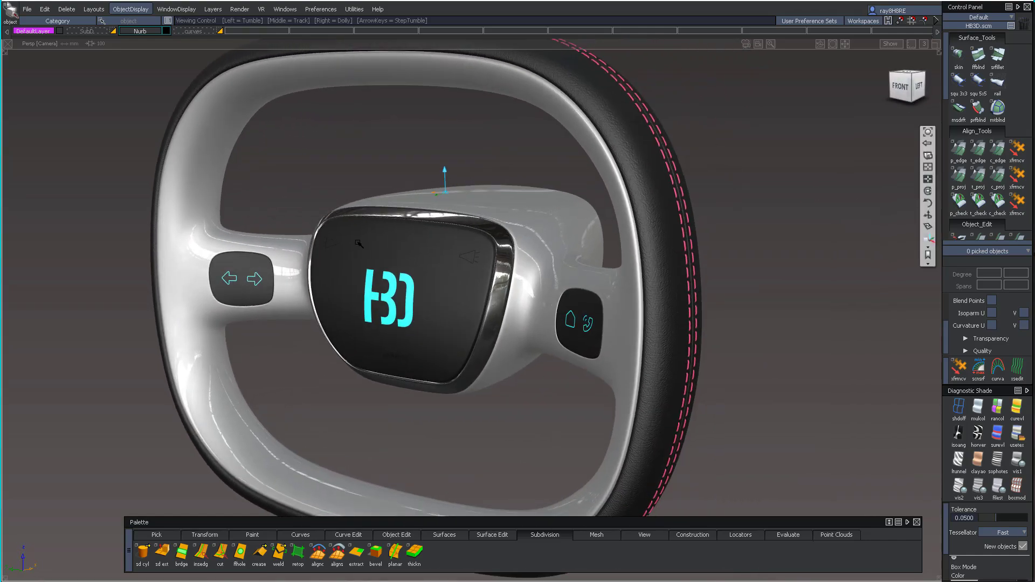